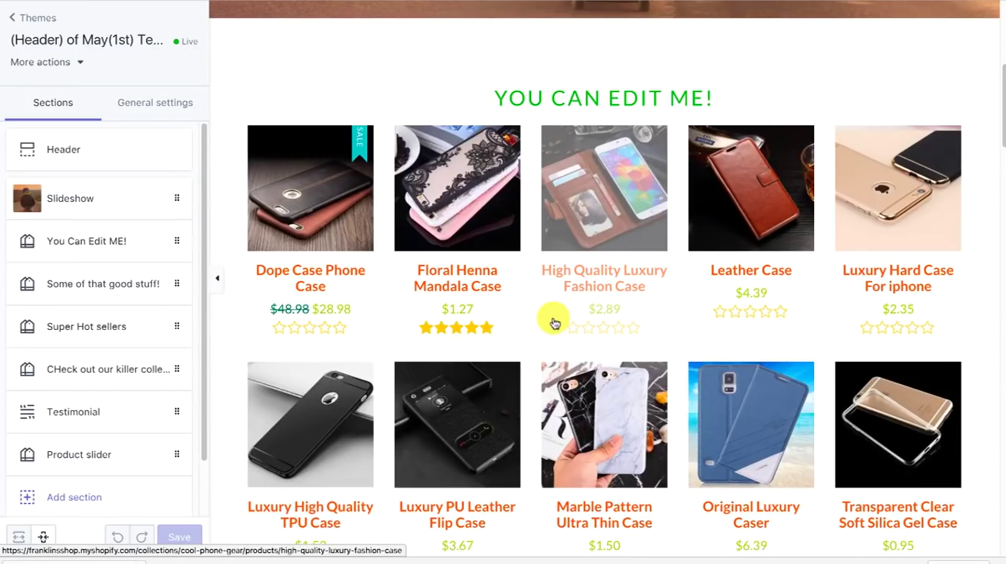
# - Open the Header section's settings
pyautogui.scroll(-2, 573, 285)
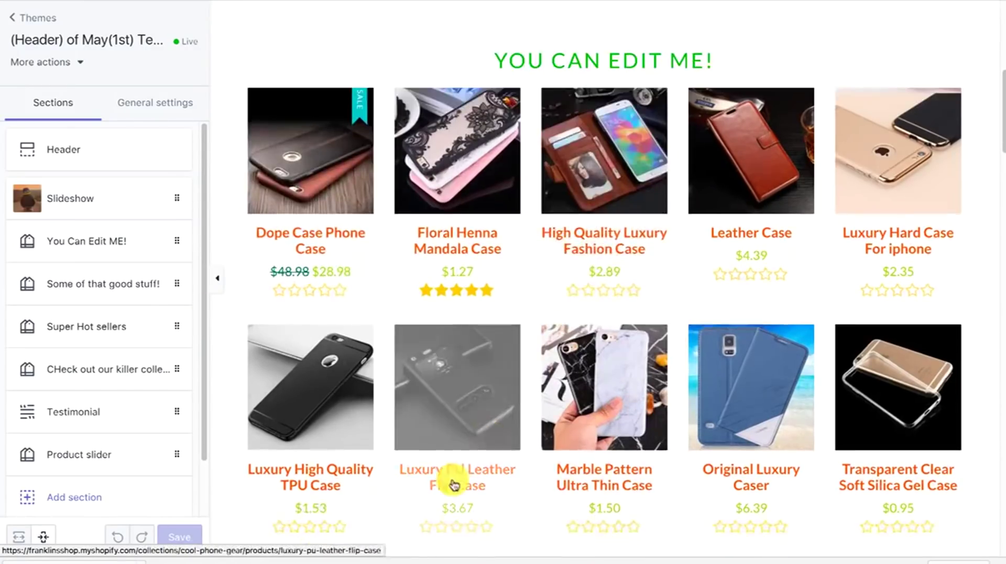
pyautogui.scroll(-1, 449, 478)
pyautogui.scroll(10, 449, 479)
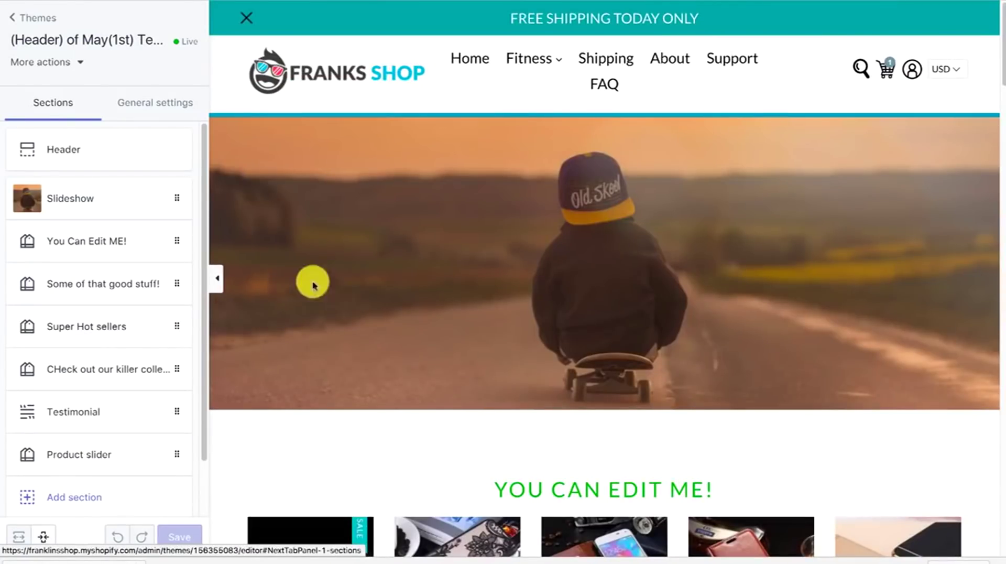
pyautogui.click(84, 150)
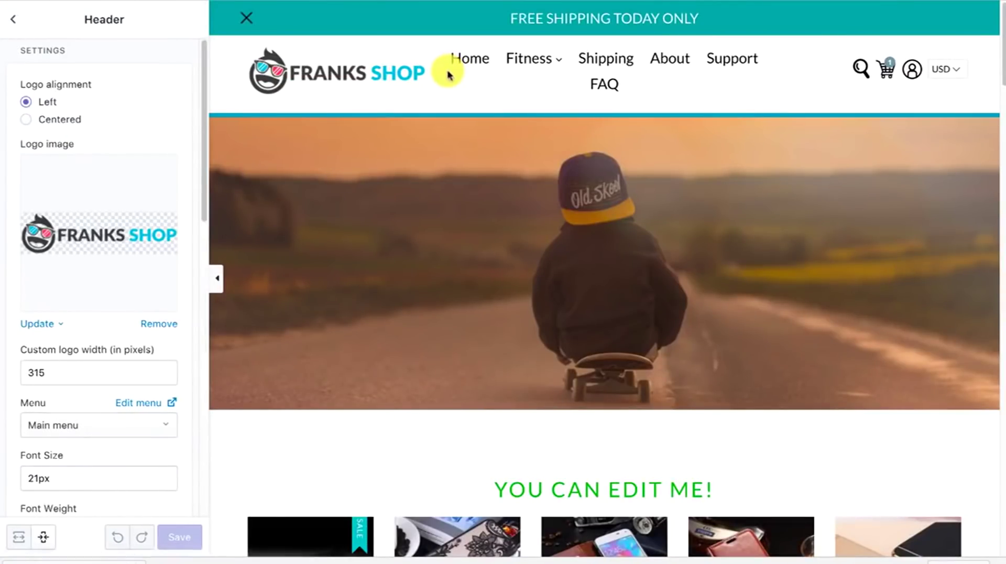
# - Try the Centered logo alignment in the header and switch it back to Left
pyautogui.click(27, 120)
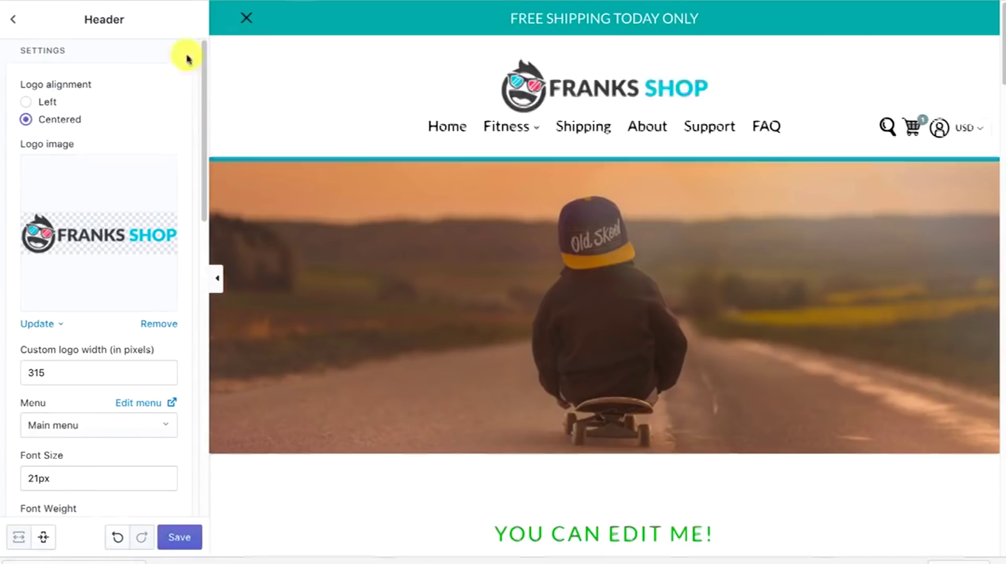
pyautogui.click(36, 103)
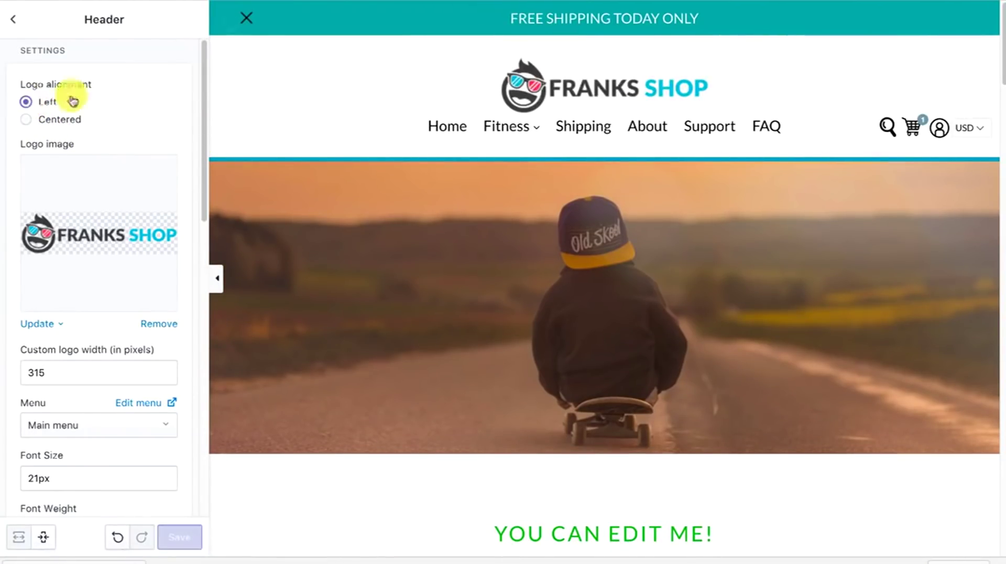
# - Set the header's menu background color to red
pyautogui.scroll(-5, 137, 90)
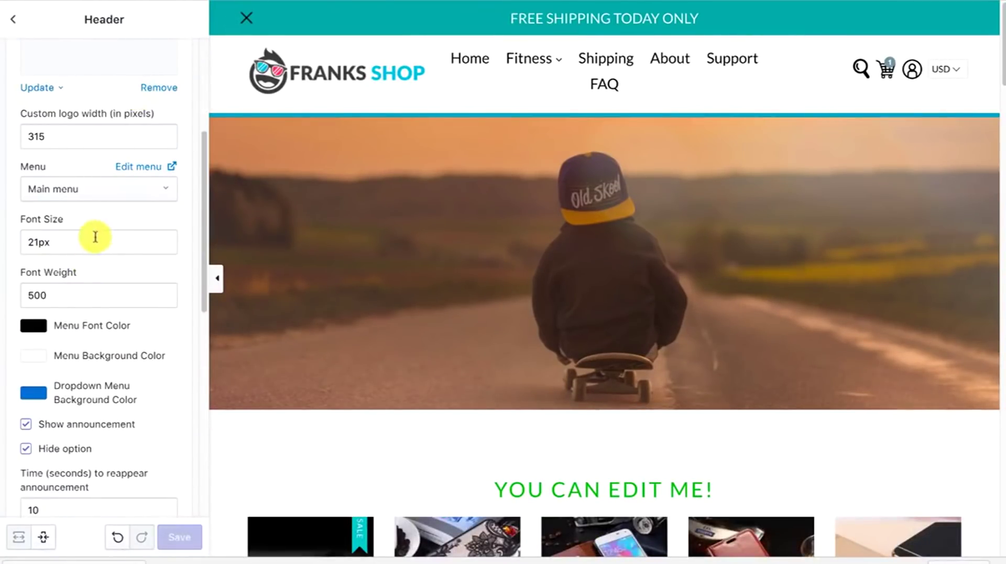
pyautogui.click(36, 365)
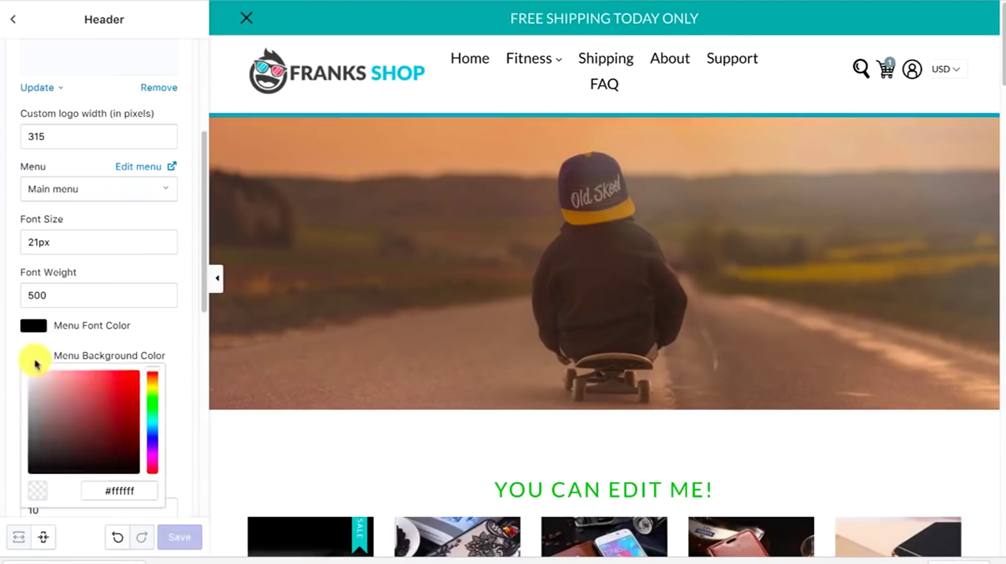
pyautogui.click(119, 391)
pyautogui.click(166, 318)
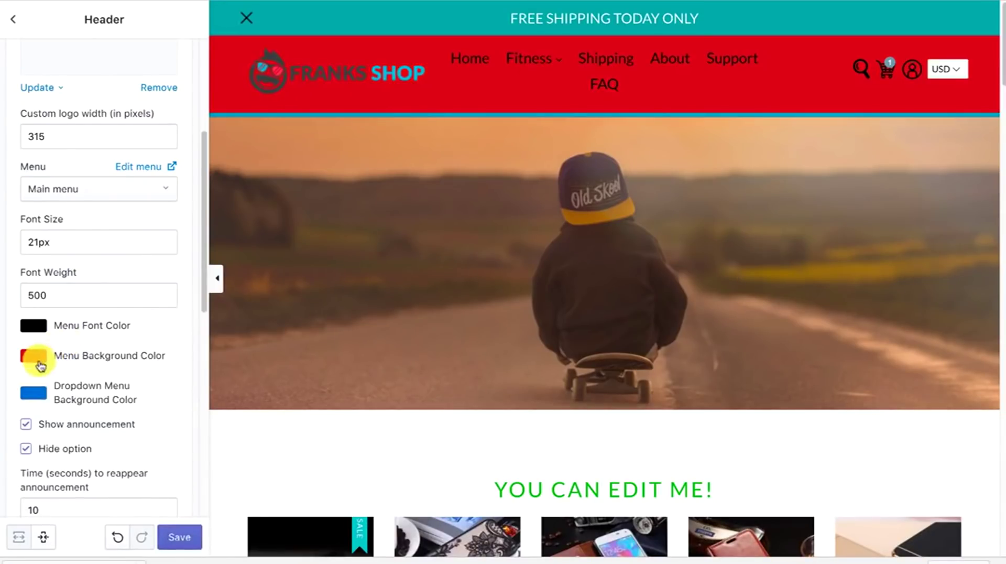
# - Set the header's menu background color to a near-white tint
pyautogui.click(40, 363)
pyautogui.moveTo(38, 387); pyautogui.dragTo(30, 371)
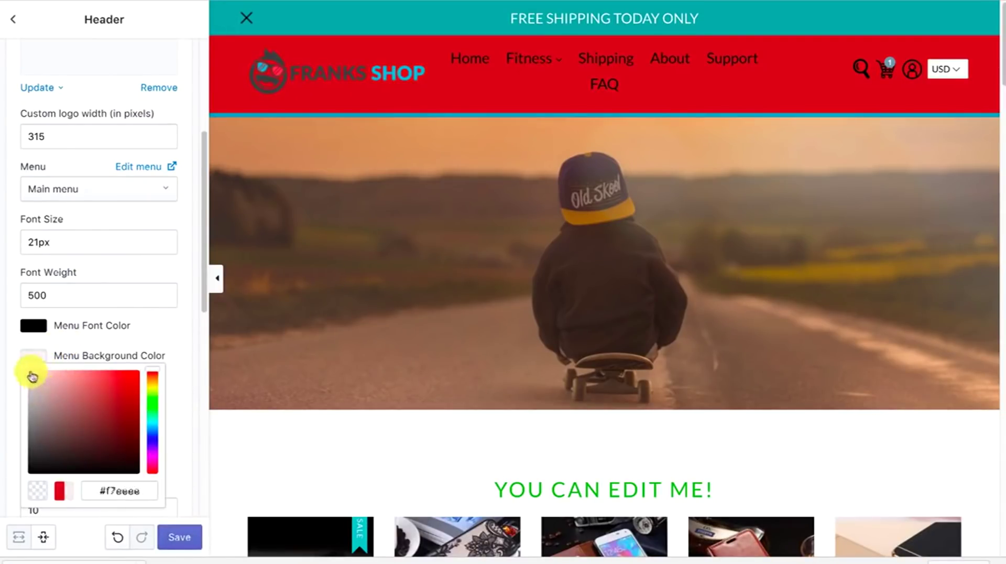
pyautogui.click(171, 330)
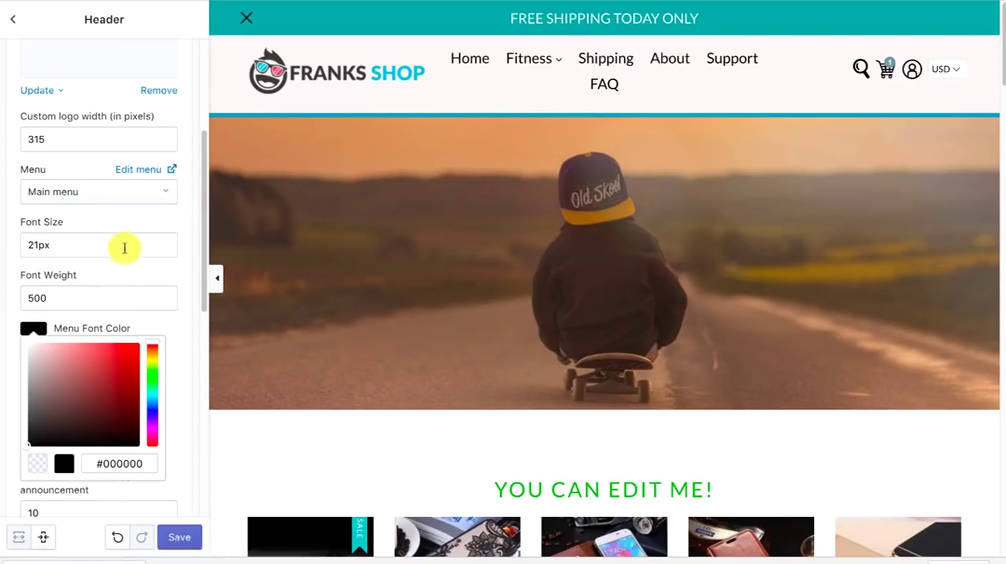
# - Set the header menu's font size to 16px
pyautogui.scroll(1, 121, 250)
pyautogui.scroll(1, 121, 250)
pyautogui.click(32, 268)
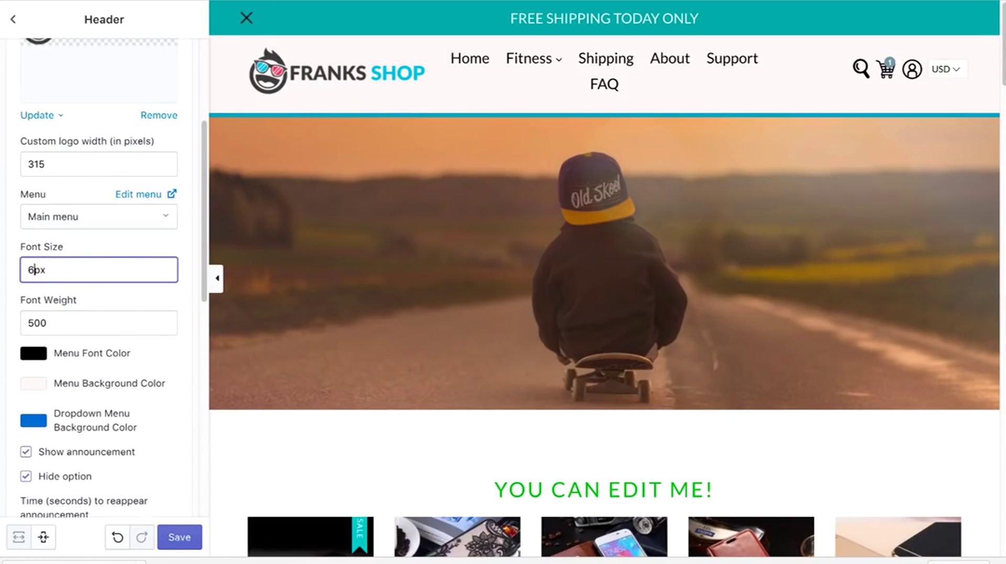
pyautogui.click(124, 232)
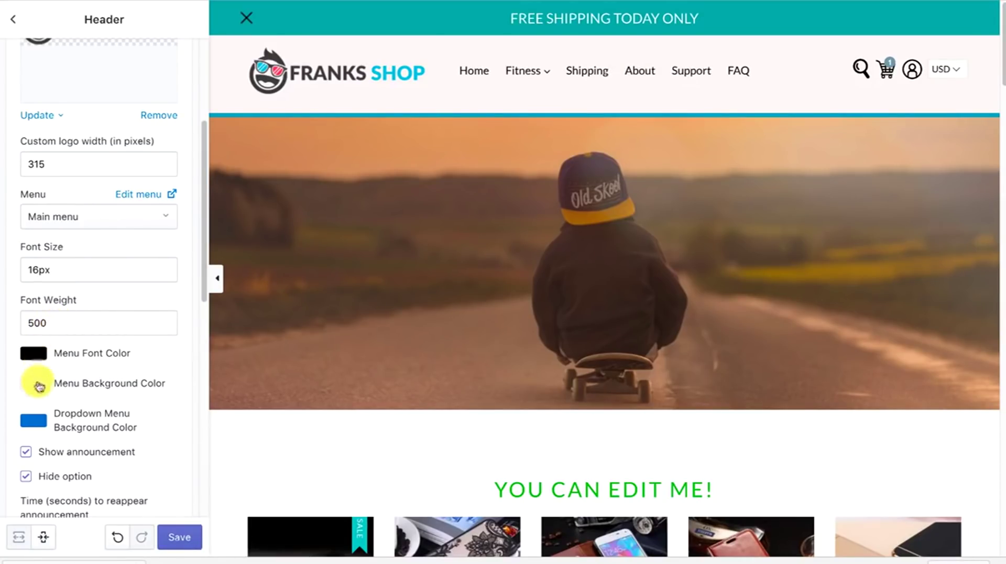
# - Set the header's menu font color to red
pyautogui.click(34, 356)
pyautogui.click(125, 382)
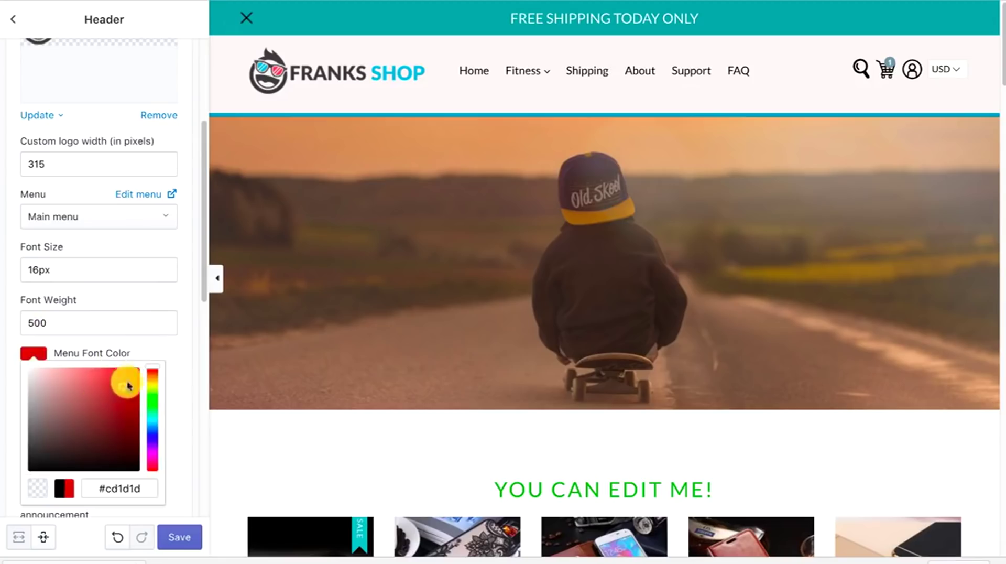
pyautogui.click(147, 342)
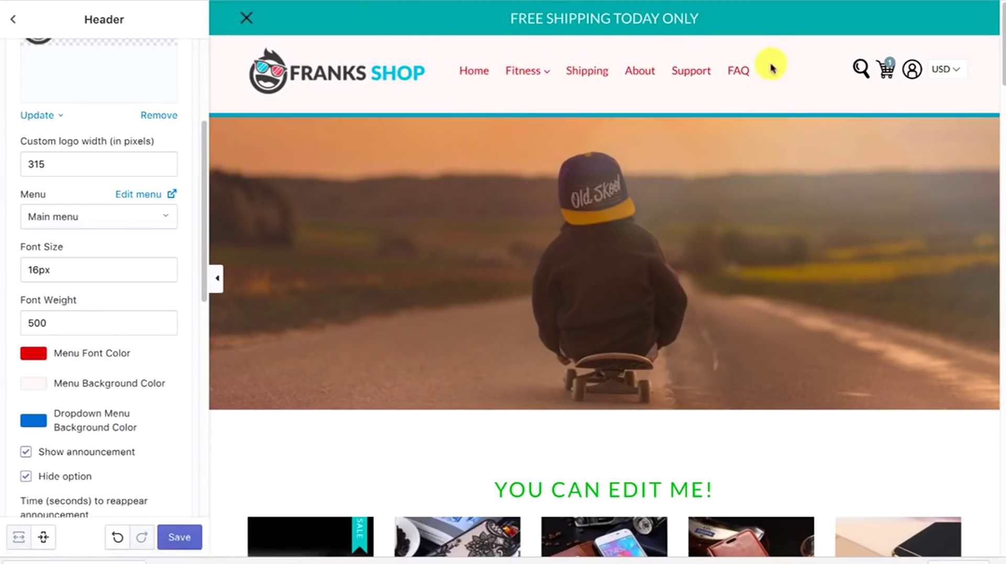
# - Check the Fitness menu item in the preview and try dismissing the announcement bar
pyautogui.moveTo(523, 72)
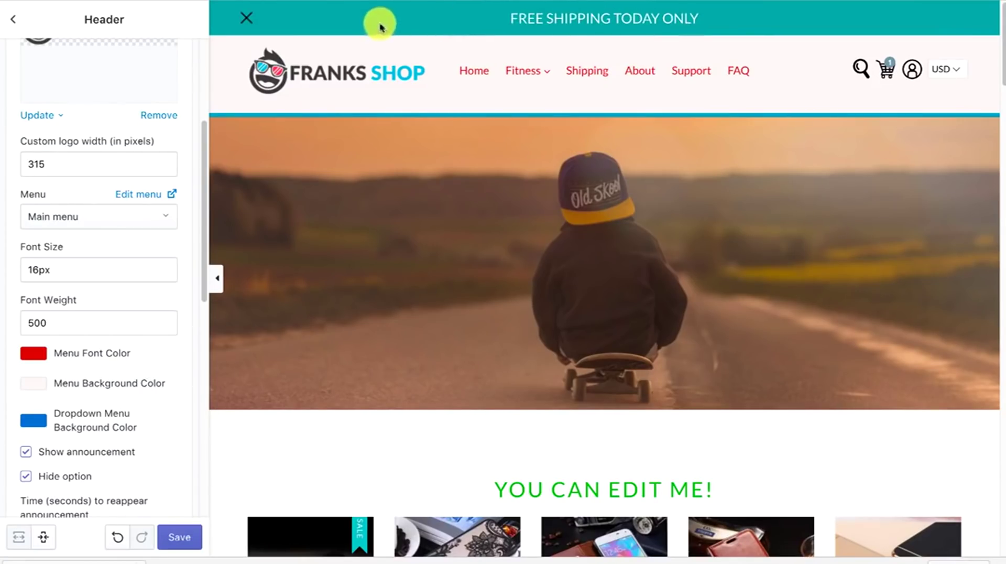
pyautogui.click(254, 26)
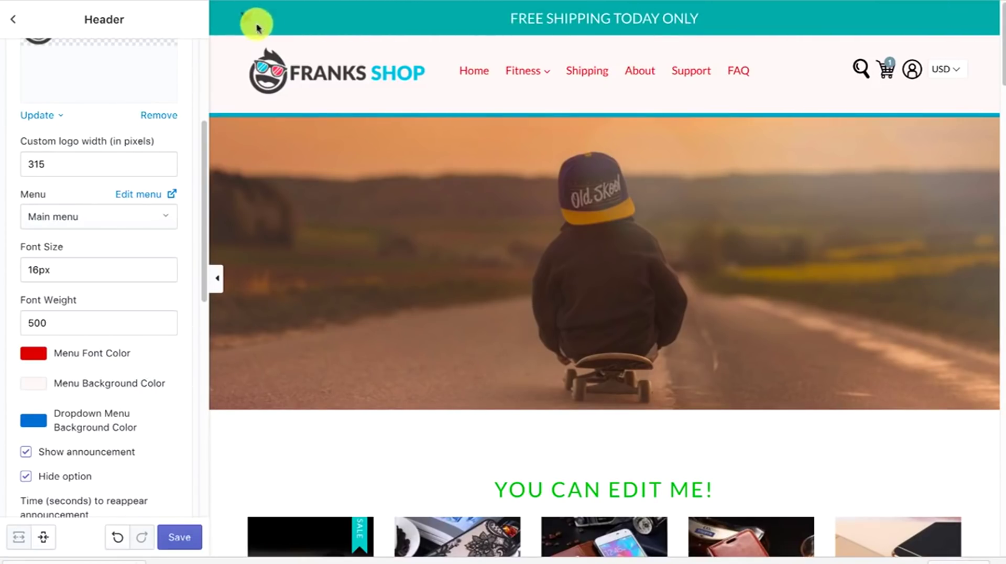
# - Try enabling the phone number display in the header and disable it again
pyautogui.scroll(-3, 94, 189)
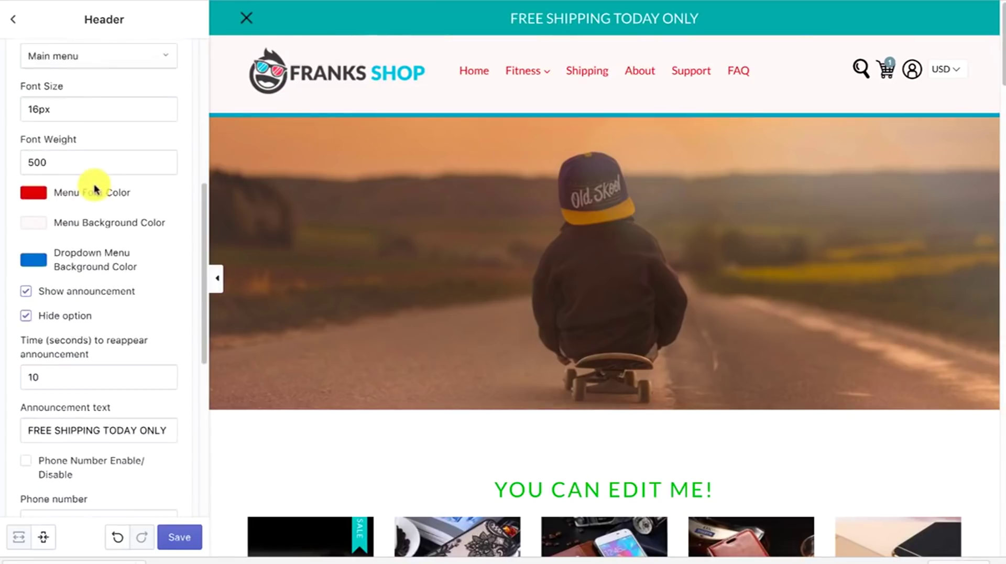
pyautogui.scroll(-1, 95, 188)
pyautogui.click(26, 417)
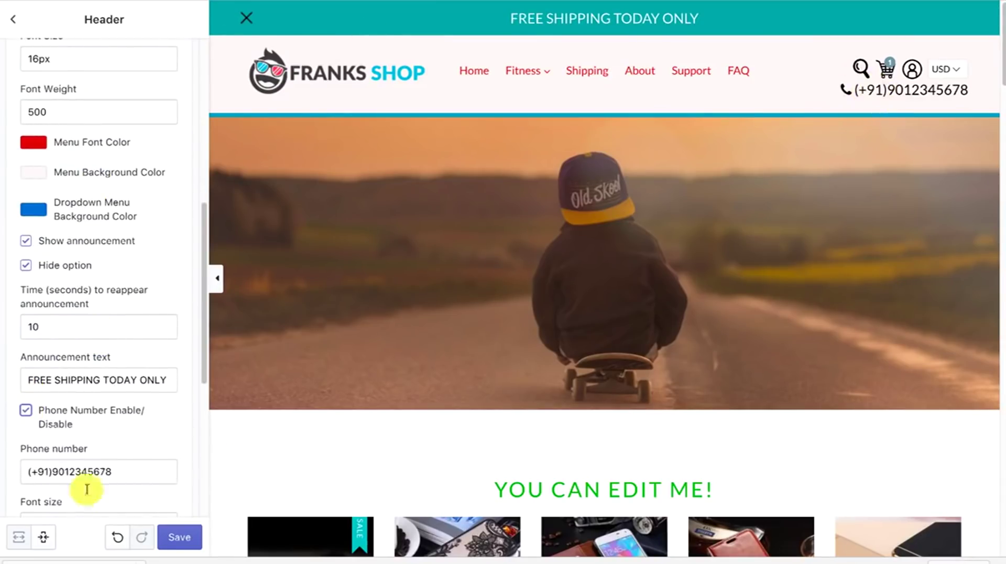
pyautogui.click(24, 415)
# - Try turning off the header divider and enable it again
pyautogui.scroll(-4, 21, 415)
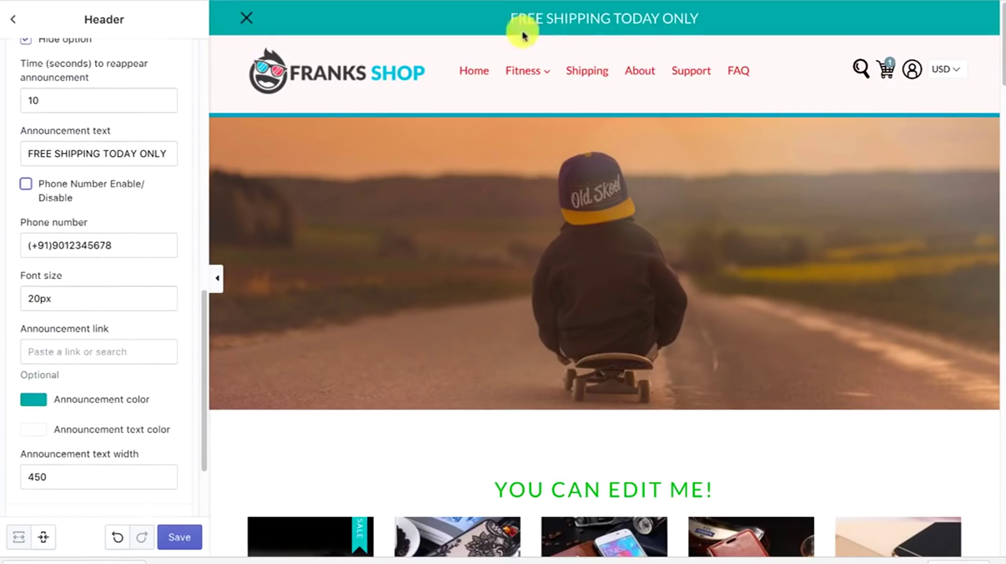
pyautogui.scroll(-2, 89, 356)
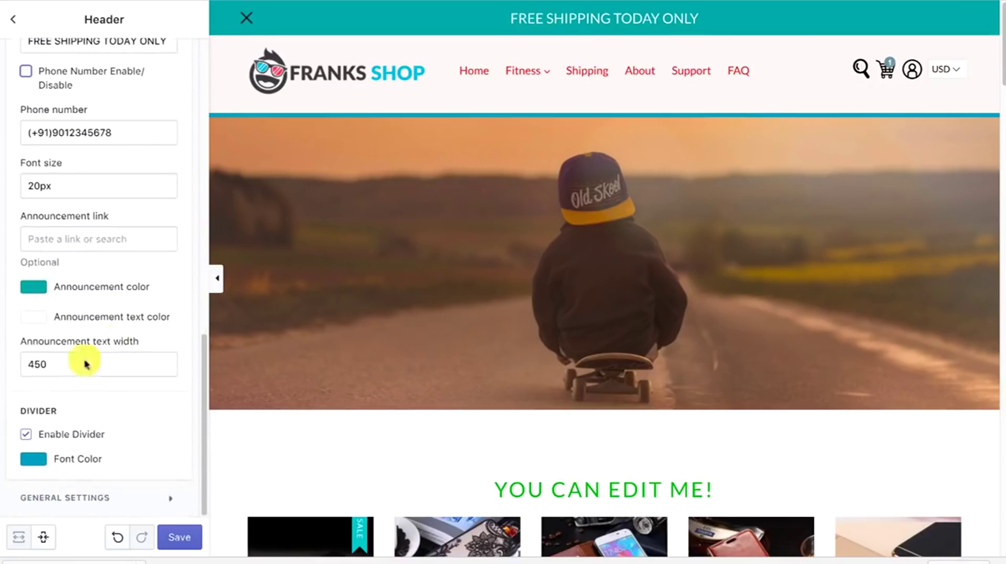
pyautogui.click(27, 436)
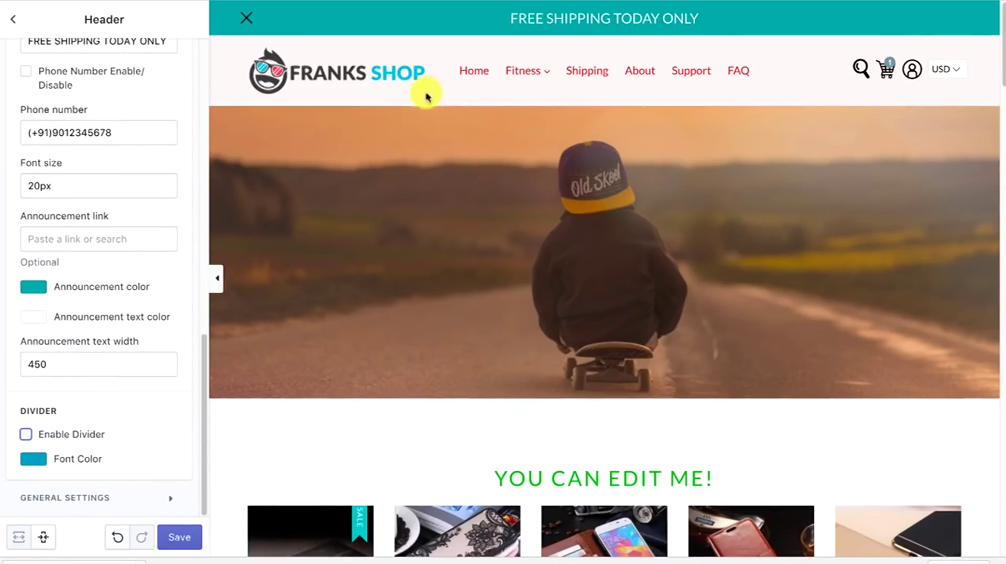
pyautogui.click(25, 436)
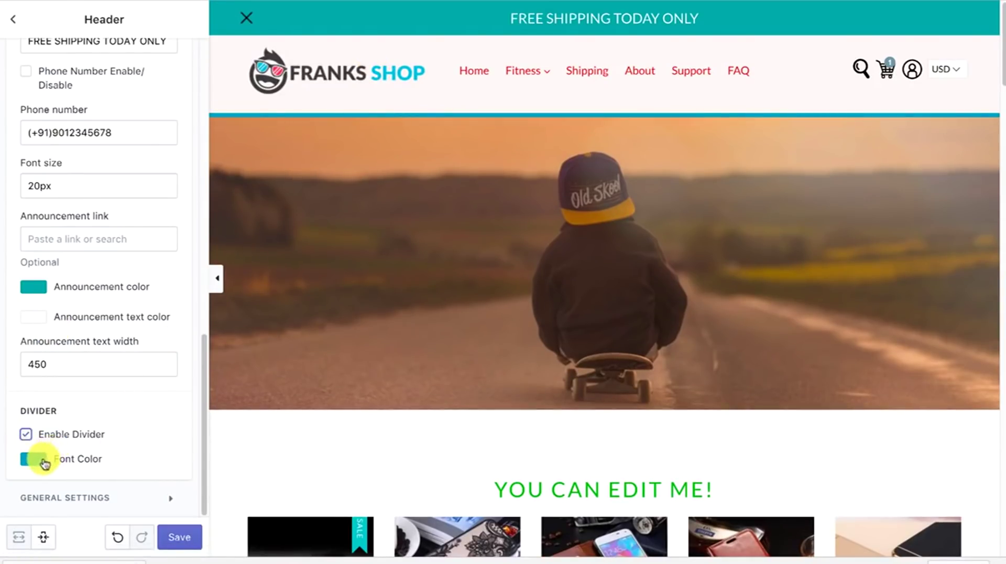
# - Set the header divider's color to purple (#a905bd)
pyautogui.click(44, 462)
pyautogui.click(150, 404)
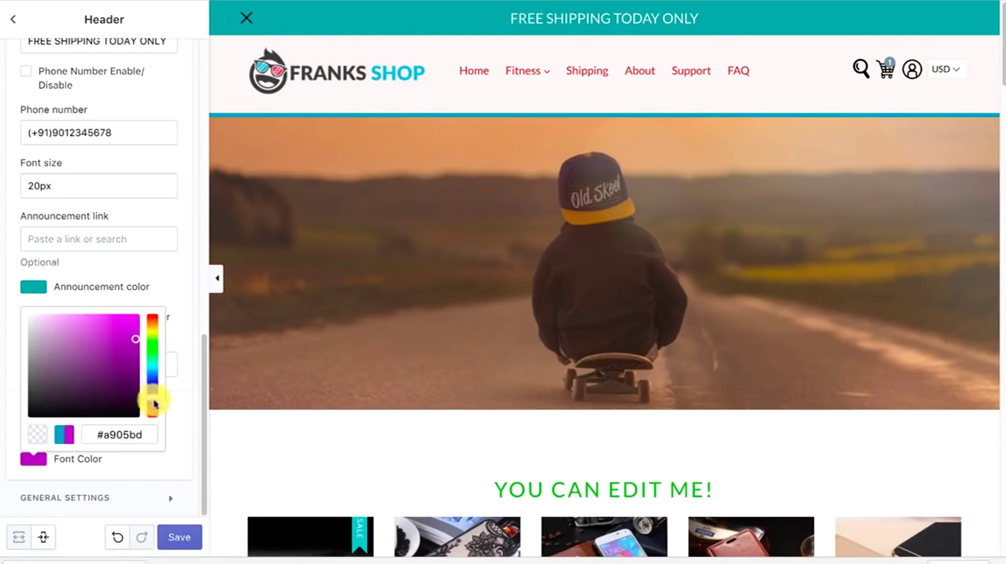
pyautogui.click(183, 386)
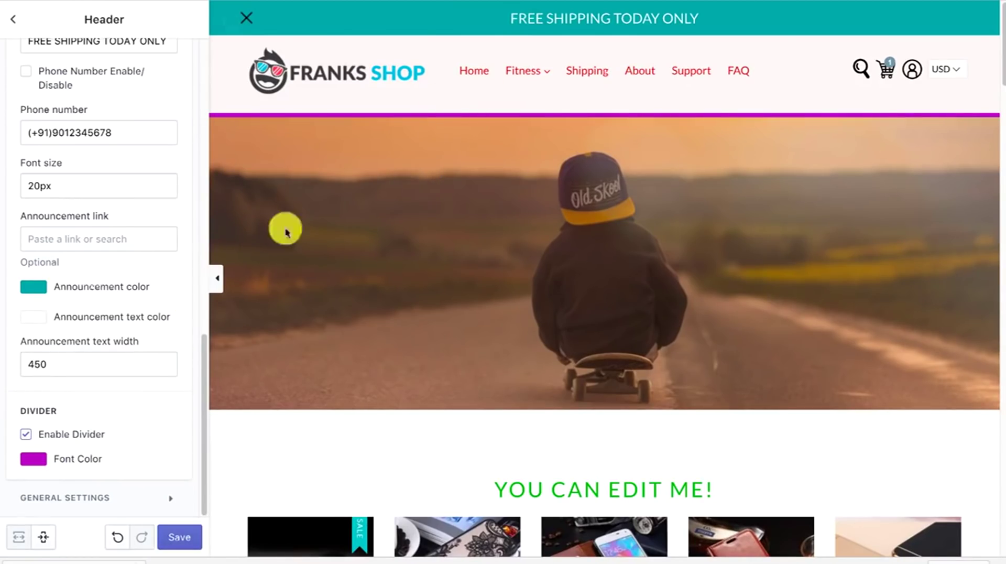
# - Leave the Header settings and return to the theme's list of sections
pyautogui.scroll(-2, 224, 193)
pyautogui.scroll(10, 140, 226)
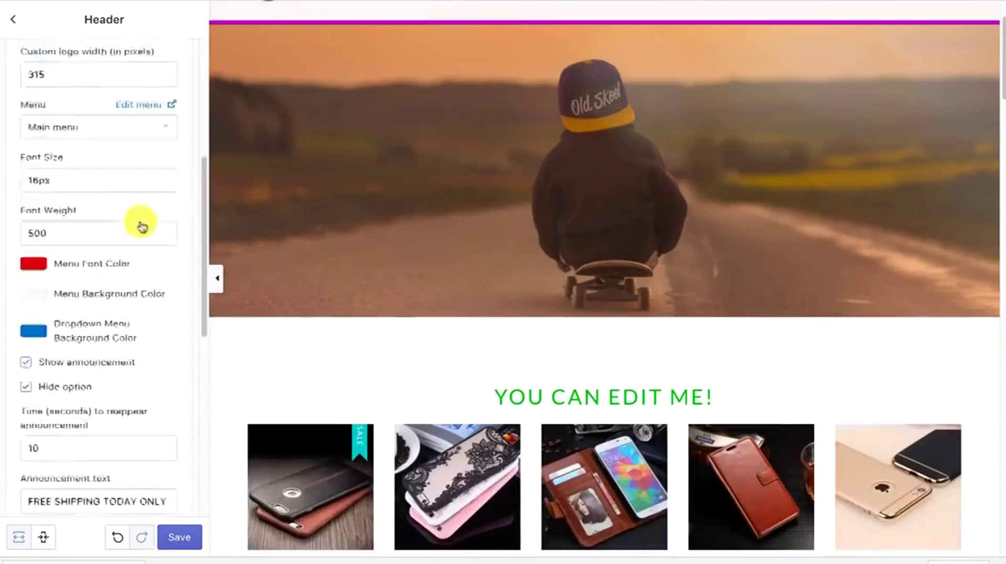
pyautogui.scroll(2, 523, 68)
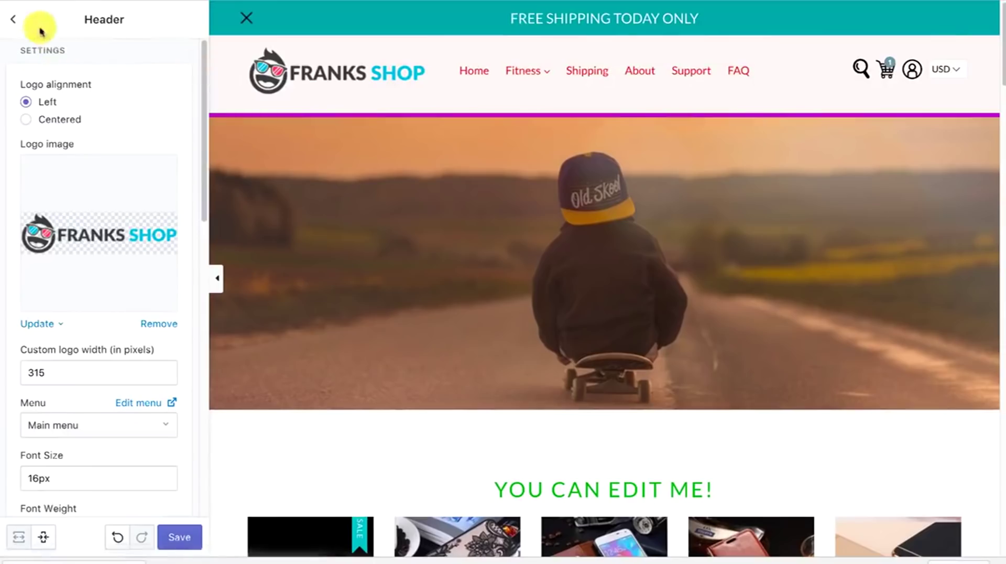
pyautogui.click(14, 26)
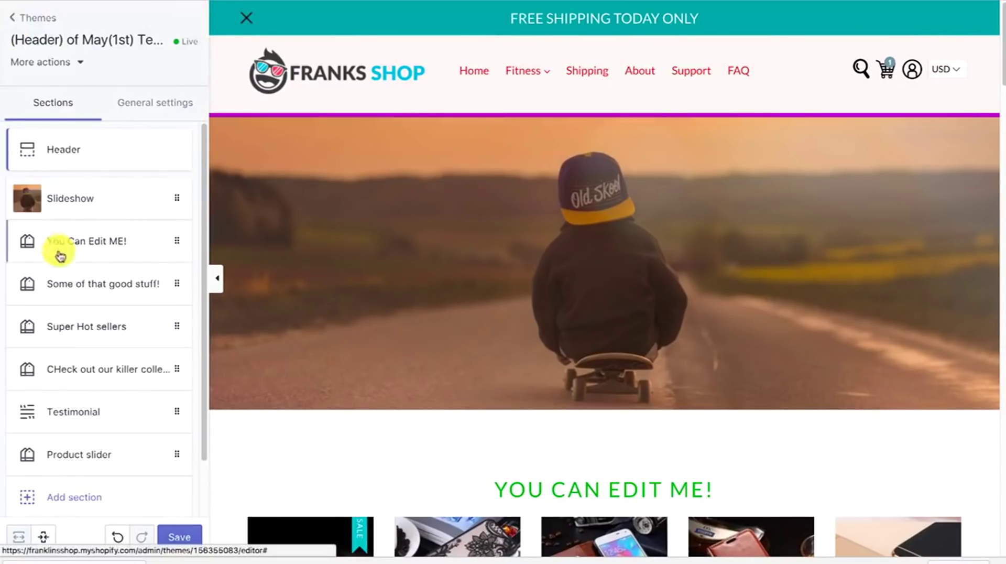
# - Try moving the "You Can Edit ME!" section above the Slideshow and put the Slideshow back first
pyautogui.scroll(-1, 314, 238)
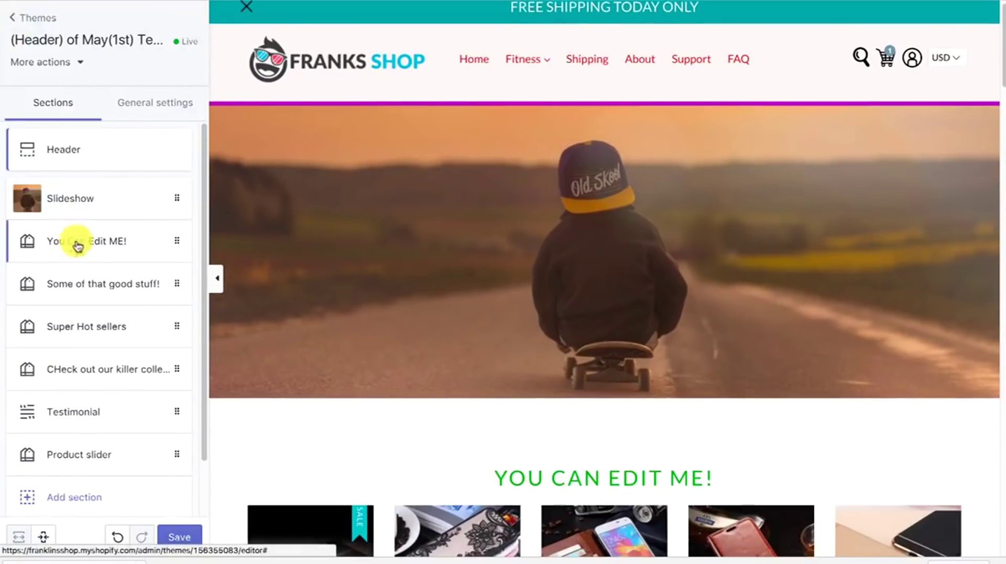
pyautogui.moveTo(78, 246); pyautogui.dragTo(74, 197)
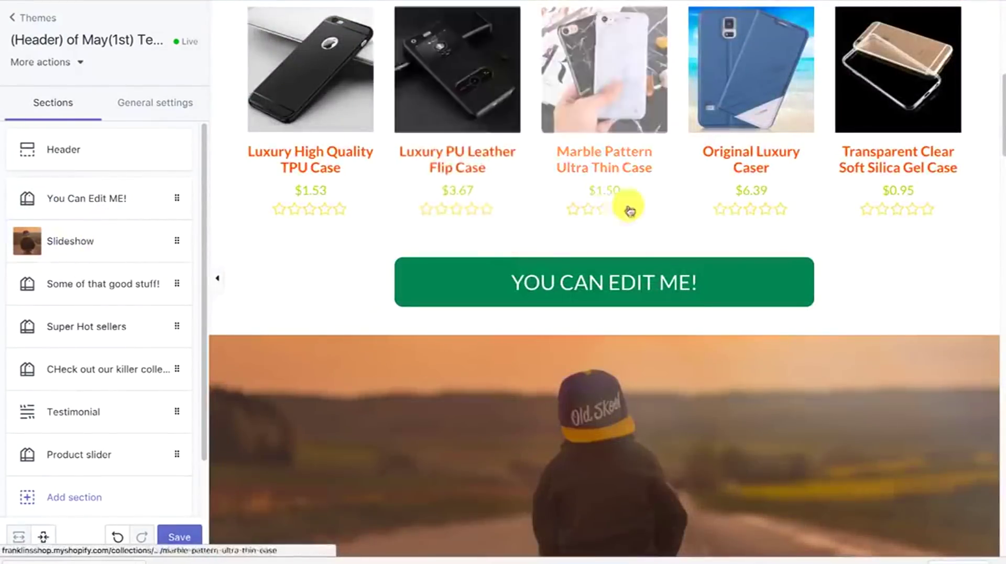
pyautogui.scroll(-5, 630, 209)
pyautogui.moveTo(68, 231); pyautogui.dragTo(70, 198)
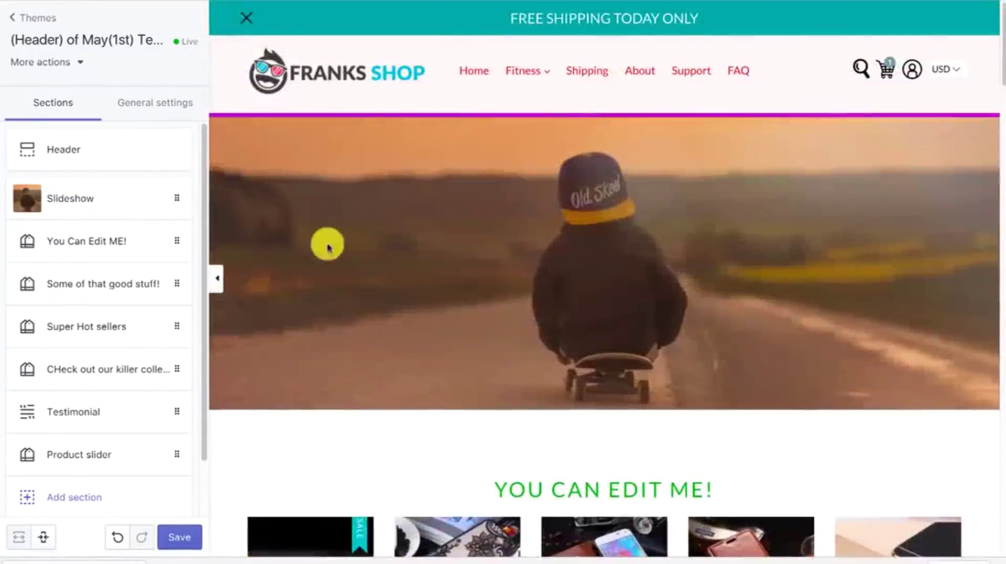
# - Open the settings of the "You Can Edit ME!" section
pyautogui.scroll(-6, 366, 231)
pyautogui.scroll(-4, 377, 225)
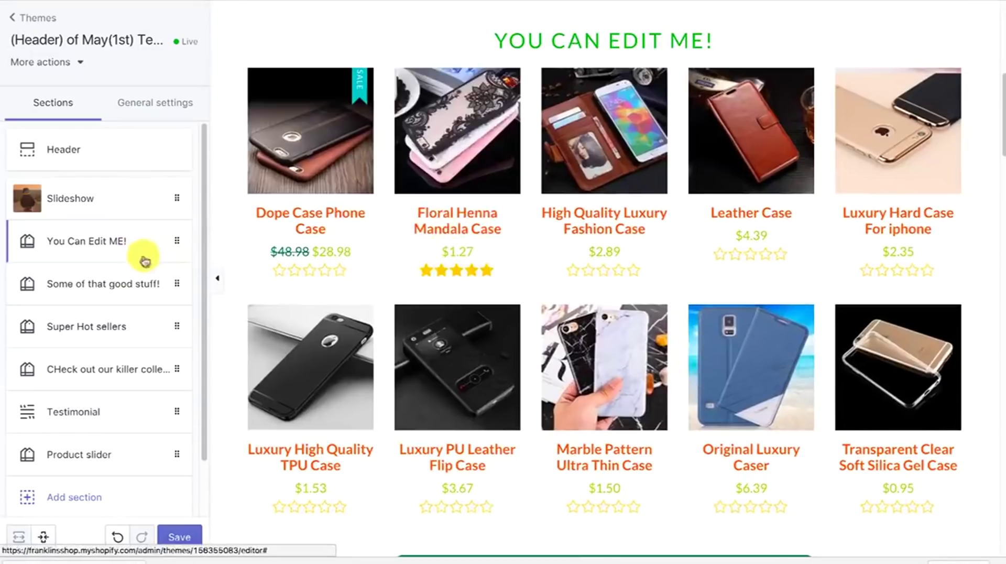
pyautogui.click(140, 258)
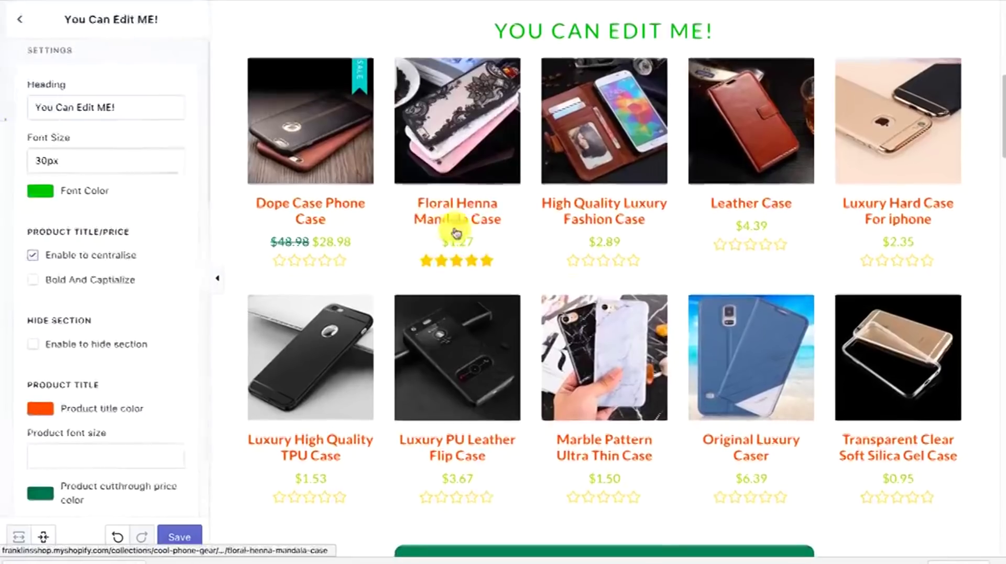
# - Change the font color of the "You Can Edit ME!" heading from the section settings to an orange-brown
pyautogui.scroll(-2, 99, 314)
pyautogui.scroll(2, 120, 272)
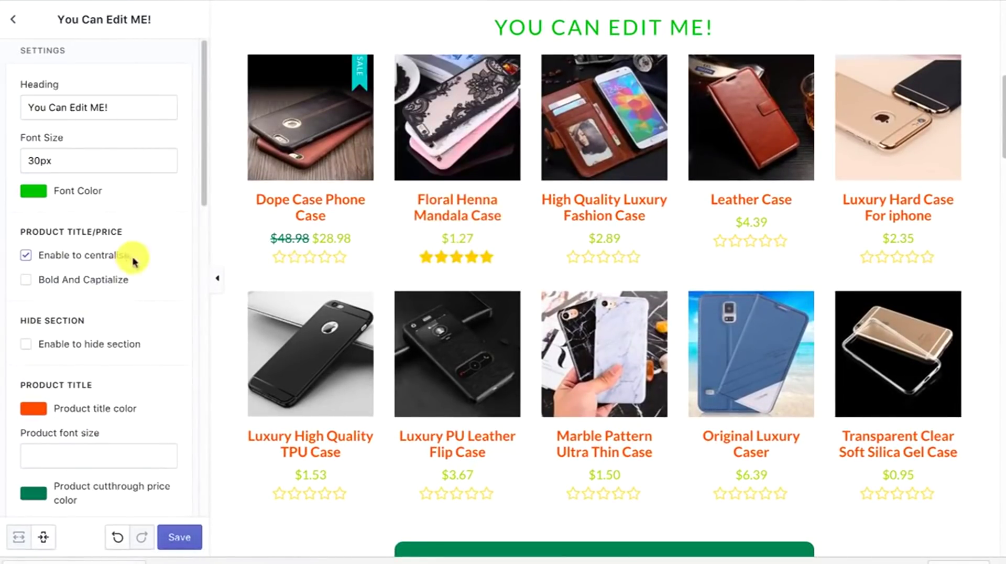
pyautogui.scroll(1, 512, 152)
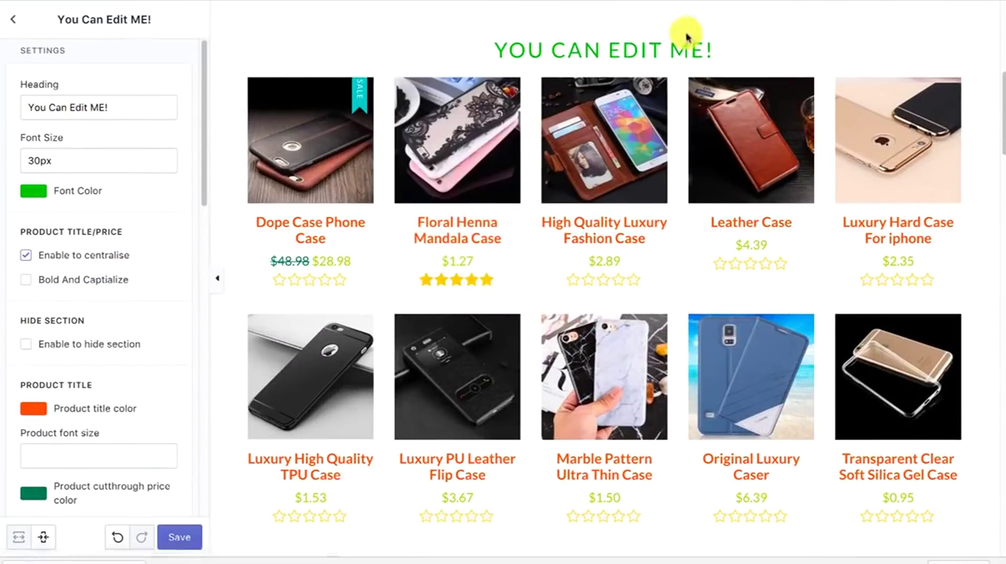
pyautogui.click(33, 190)
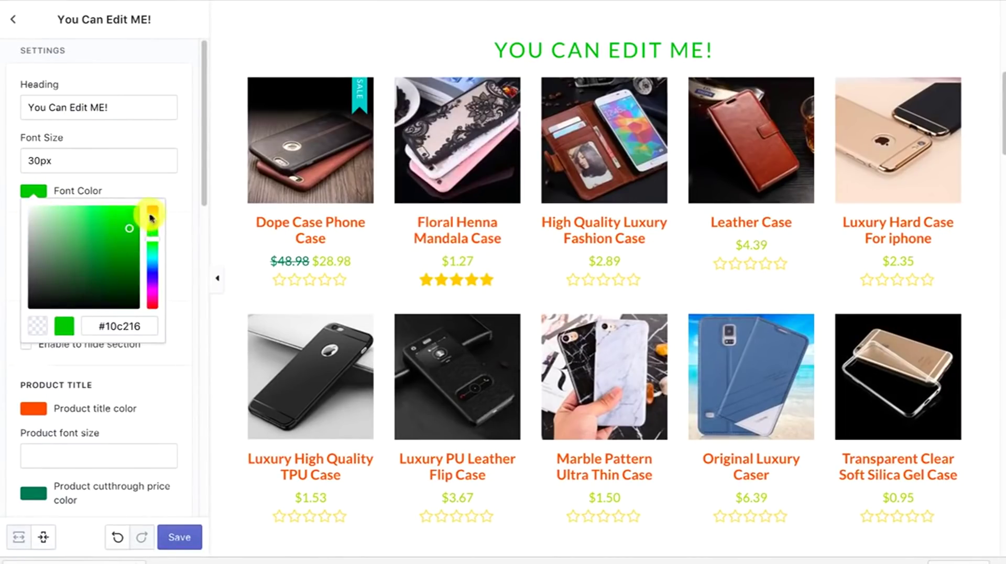
pyautogui.click(150, 216)
pyautogui.click(188, 181)
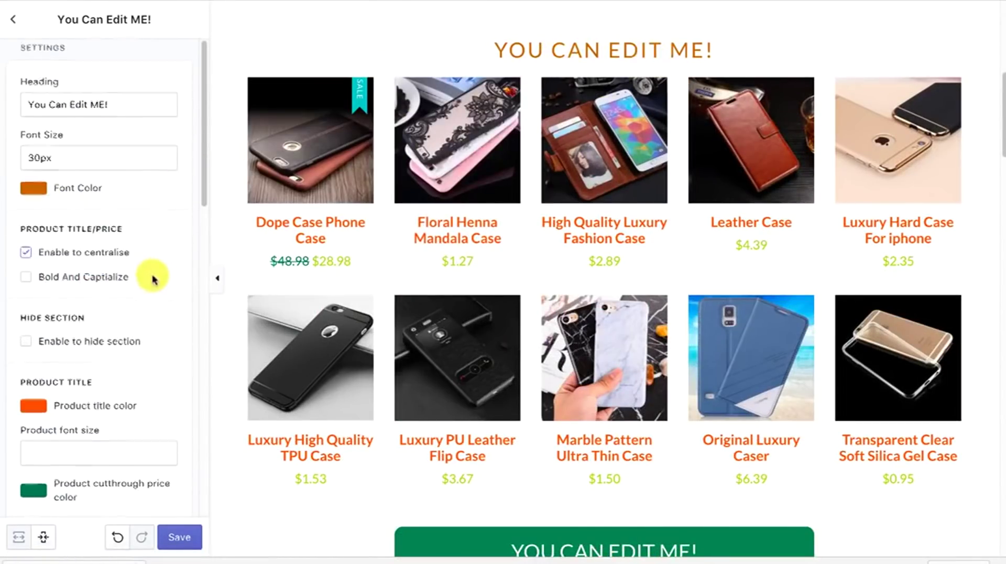
# - Try the bold and capitalized style for product titles and prices, turn it back off, and disable their centralised alignment
pyautogui.scroll(-1, 147, 274)
pyautogui.click(24, 267)
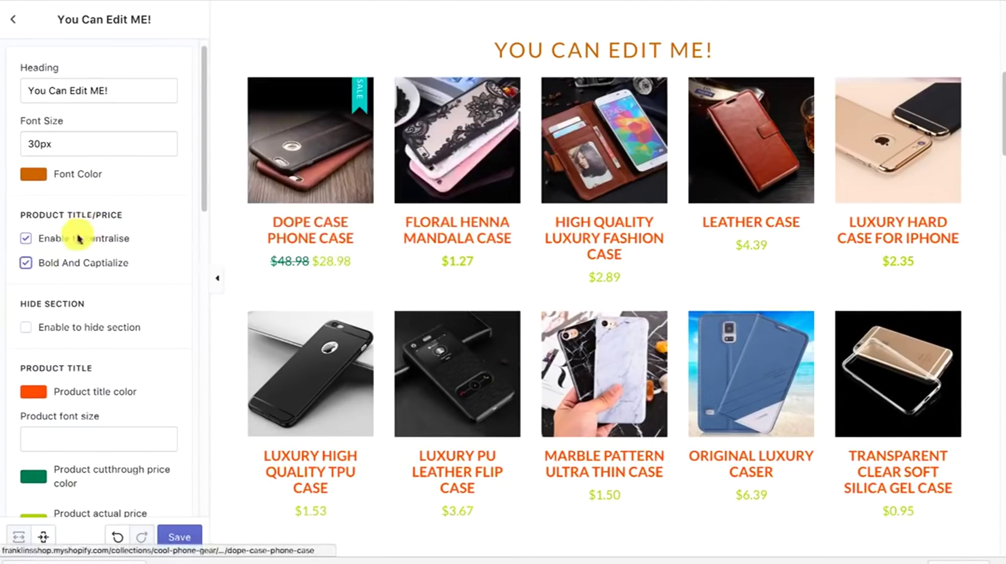
pyautogui.click(28, 265)
pyautogui.click(25, 240)
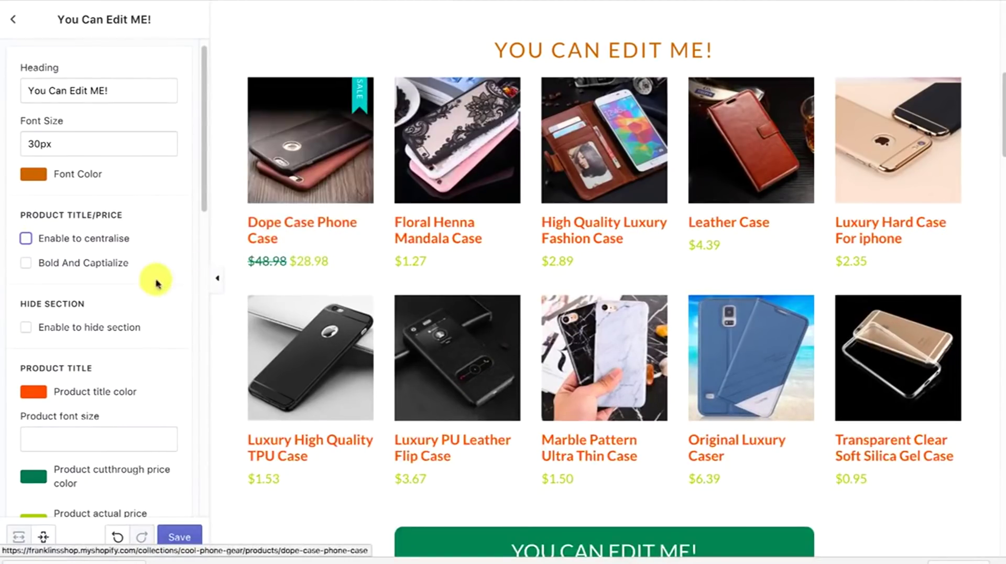
# - Try hiding the "You Can Edit ME!" section and show it again
pyautogui.scroll(-1, 32, 332)
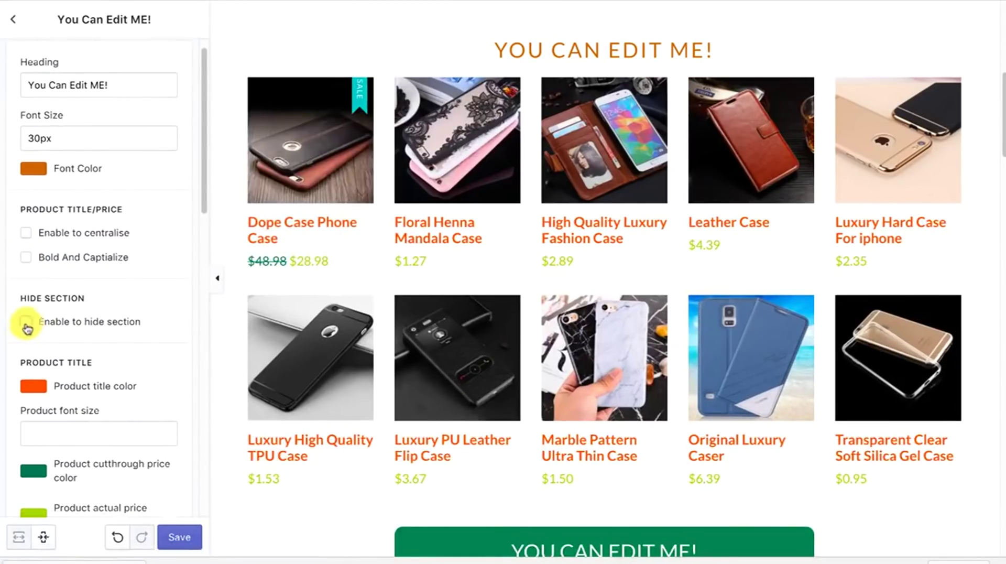
pyautogui.click(25, 322)
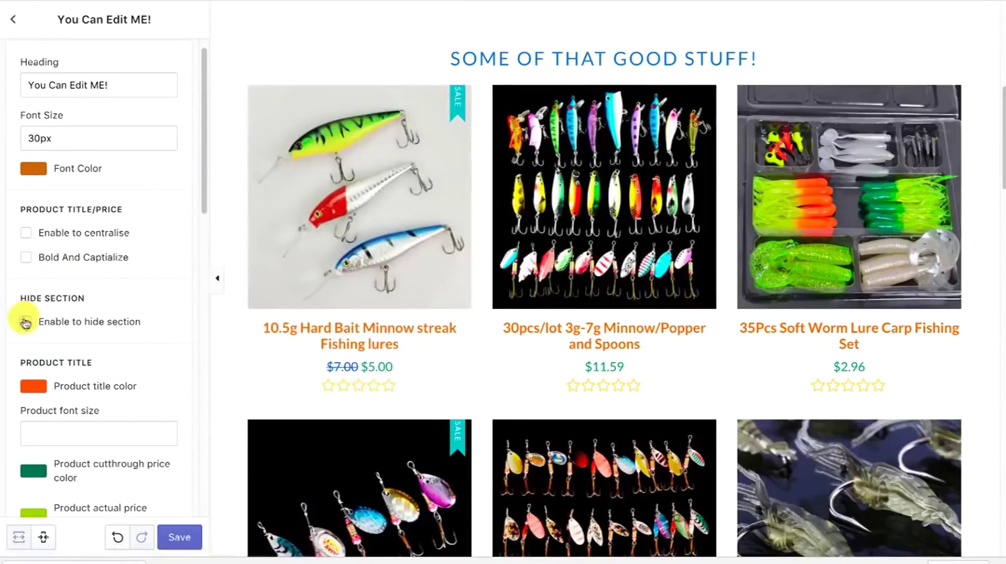
pyautogui.click(25, 322)
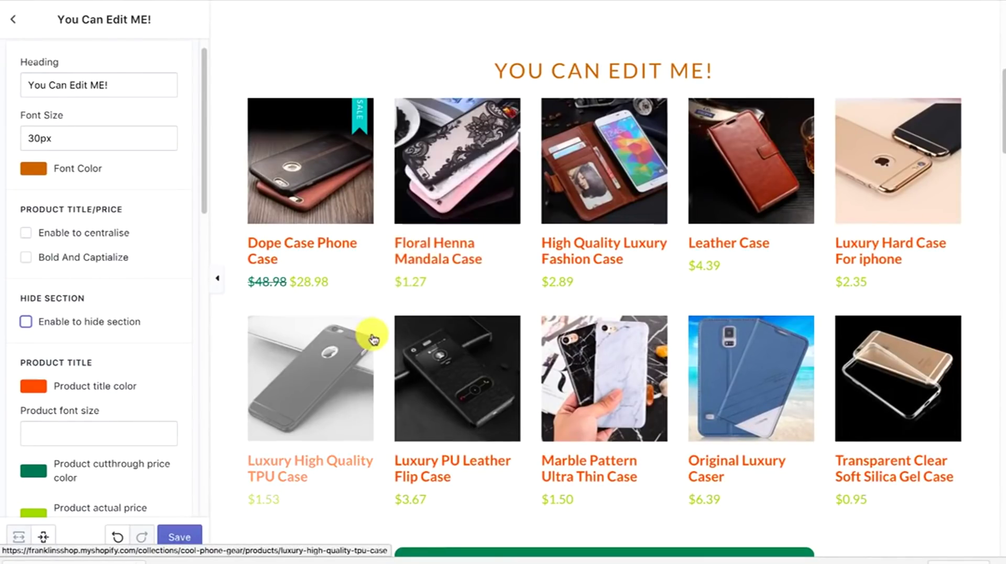
# - Set the section's product title color to lime green
pyautogui.scroll(-2, 87, 344)
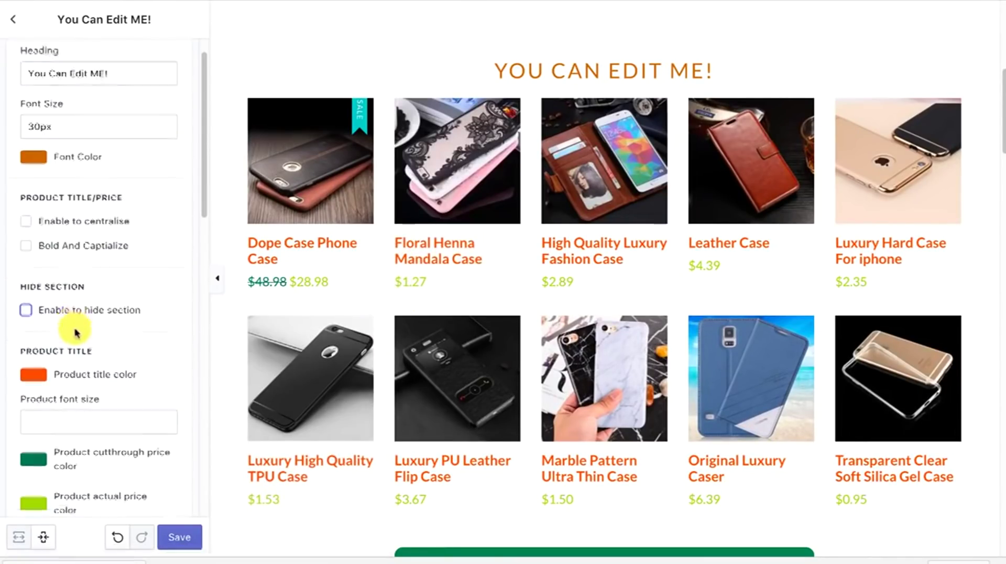
pyautogui.click(49, 329)
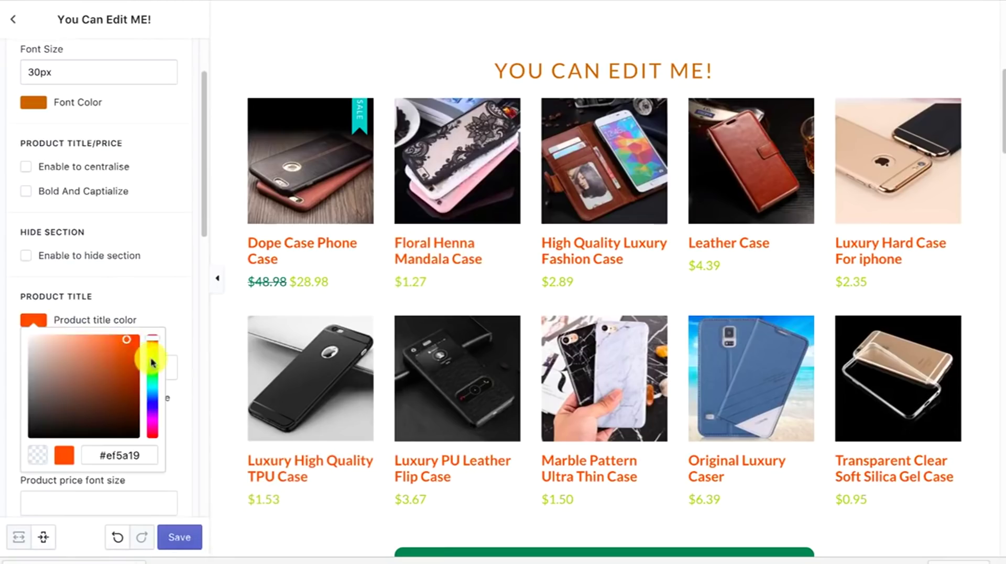
pyautogui.moveTo(153, 354); pyautogui.dragTo(152, 314)
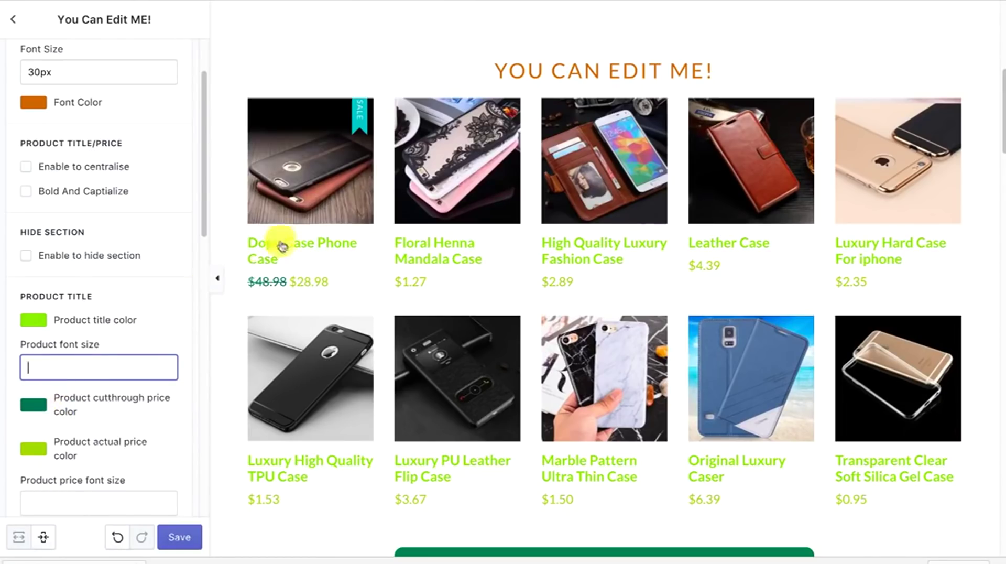
# - Set the product cutthrough price color to dark purple (#4a0675) and the actual price color to blue (#1a38da)
pyautogui.click(41, 404)
pyautogui.click(157, 344)
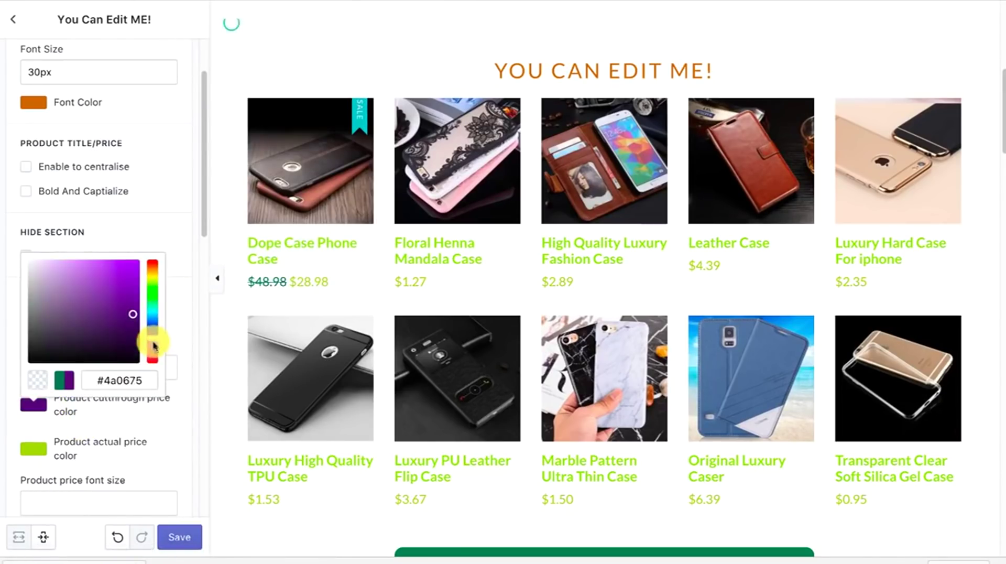
pyautogui.click(35, 446)
pyautogui.click(155, 375)
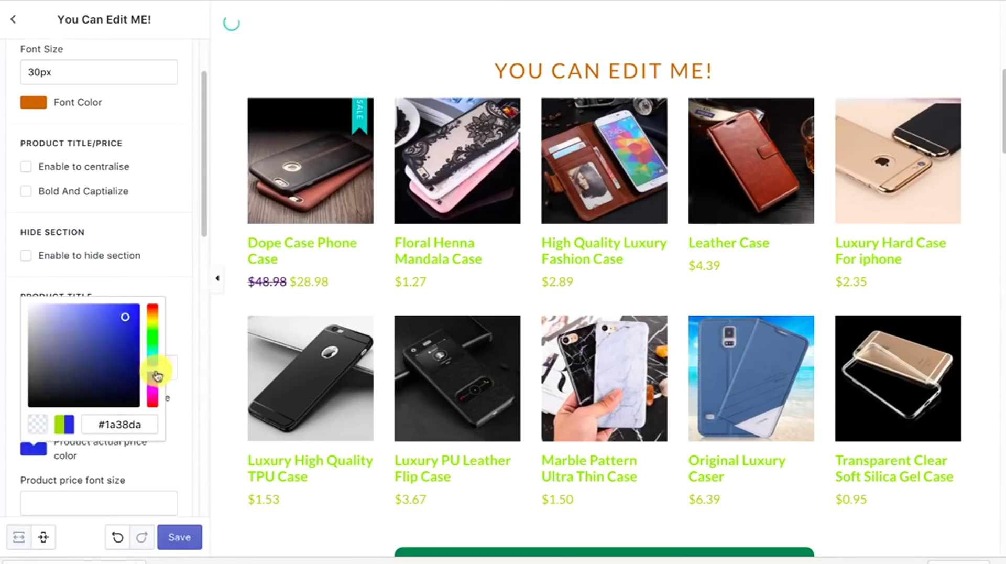
pyautogui.click(181, 331)
# - Try showing 8 rows of products in the section and check the page preview
pyautogui.scroll(-5, 234, 332)
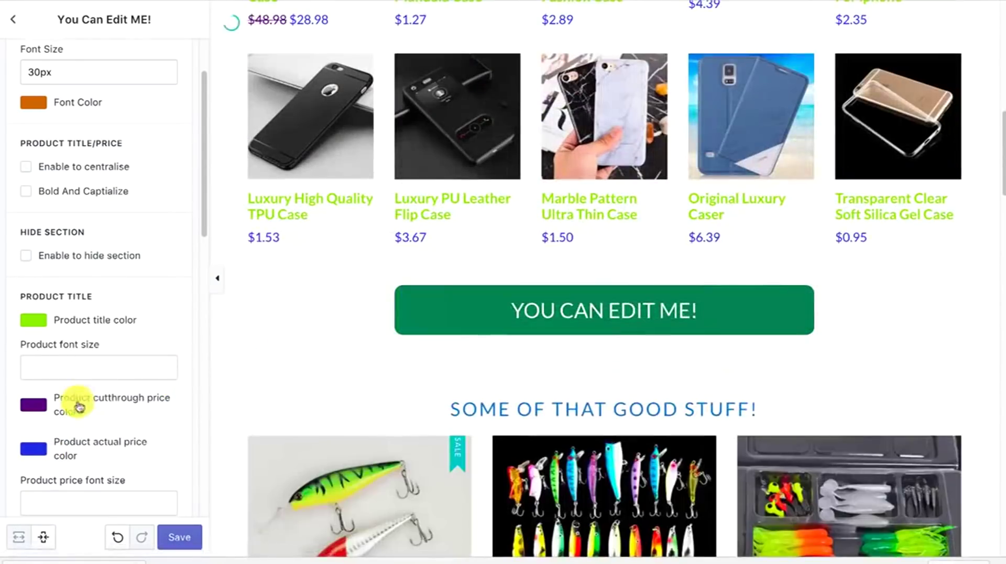
pyautogui.scroll(-1, 79, 400)
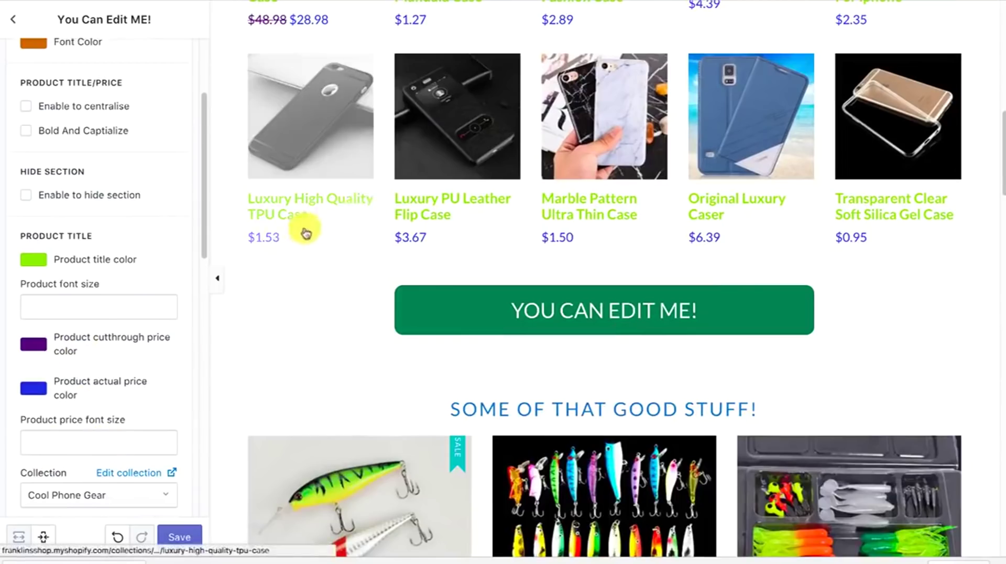
pyautogui.scroll(-1, 96, 405)
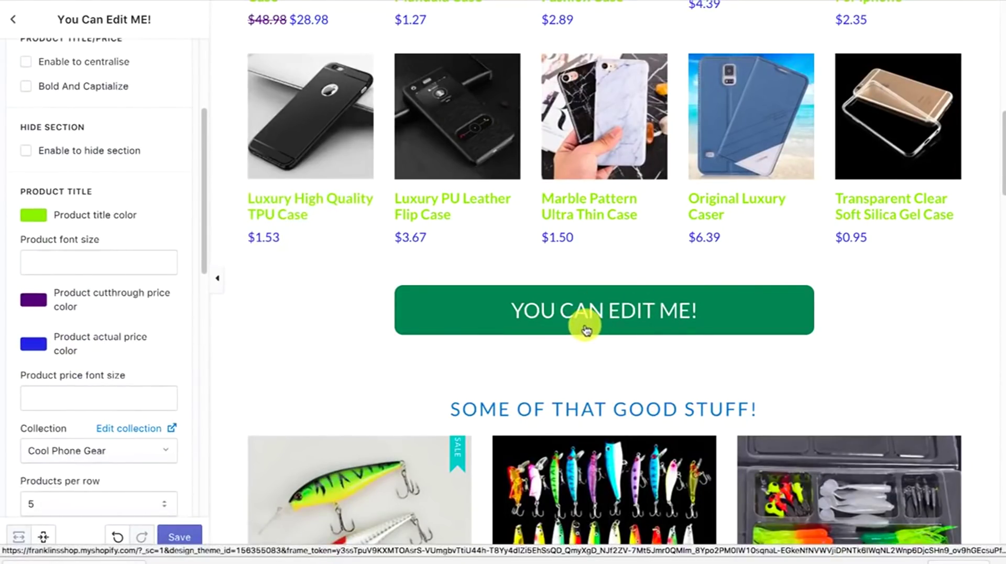
pyautogui.scroll(-3, 254, 359)
pyautogui.scroll(4, 139, 351)
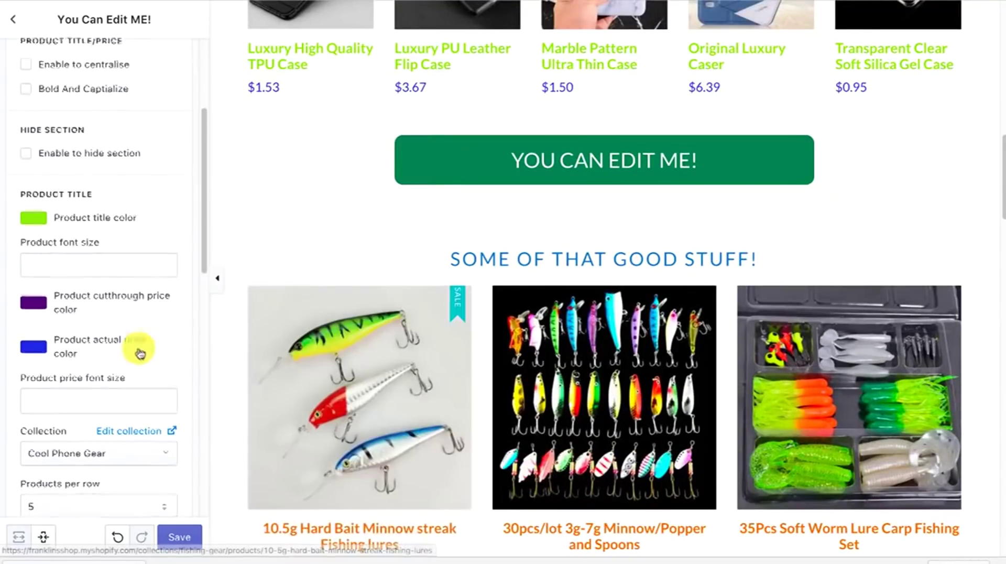
pyautogui.scroll(8, 381, 154)
pyautogui.scroll(-6, 96, 343)
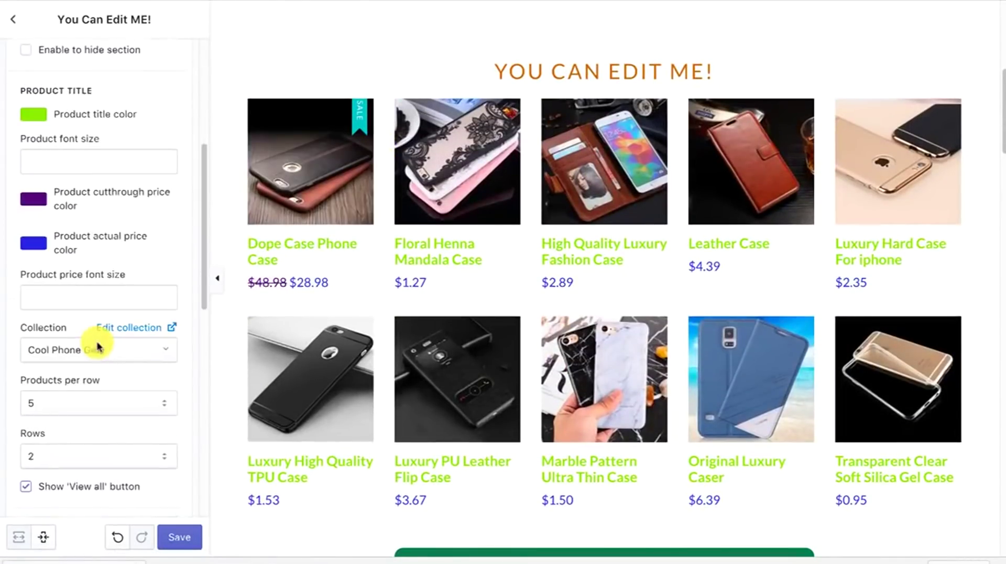
pyautogui.click(83, 444)
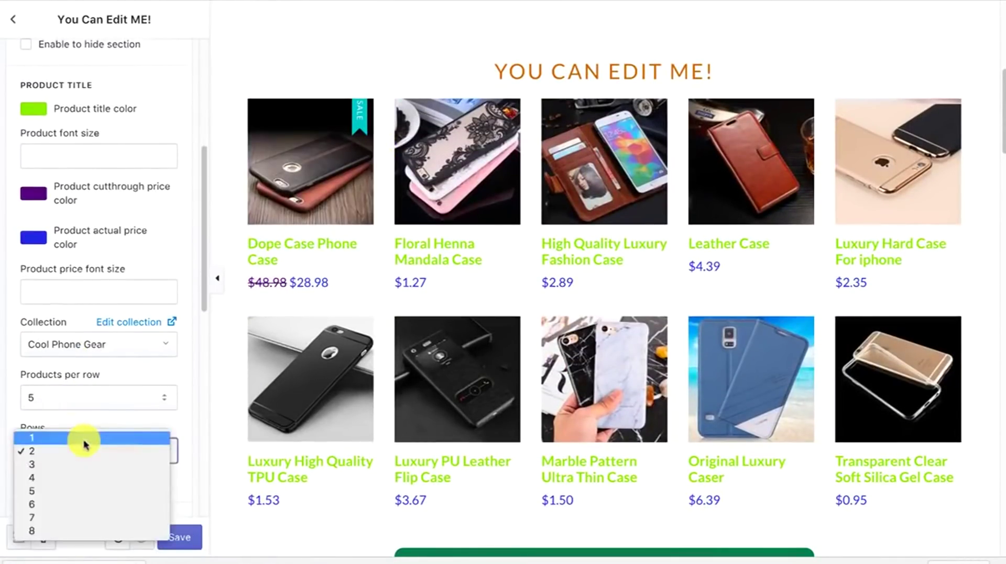
pyautogui.click(58, 529)
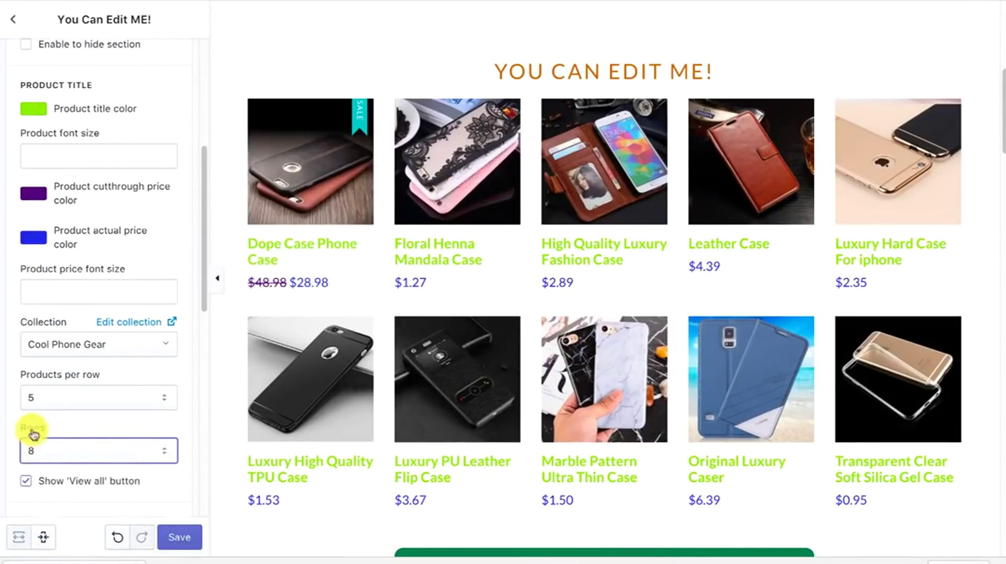
pyautogui.scroll(-3, 414, 256)
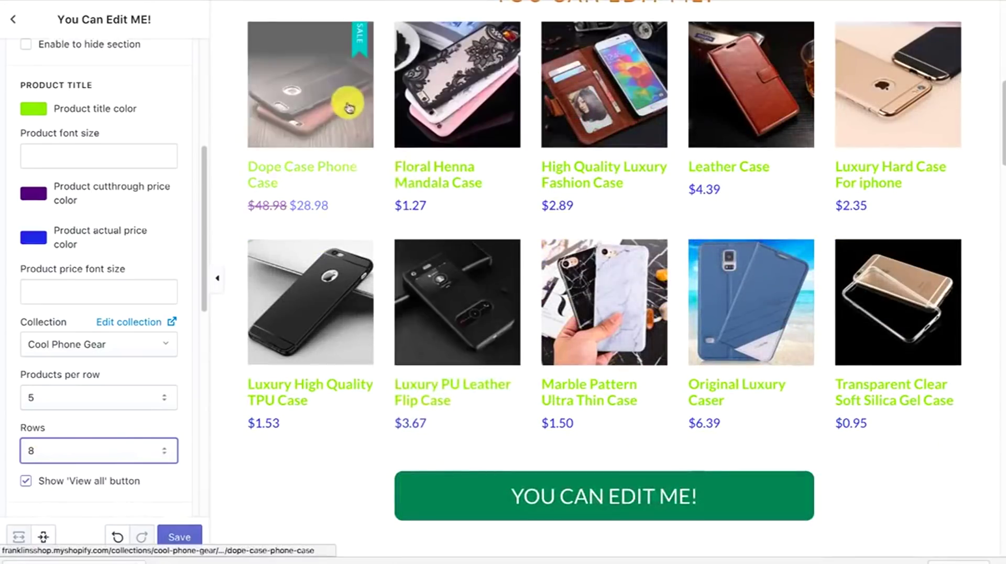
pyautogui.scroll(-2, 330, 500)
pyautogui.scroll(3, 328, 487)
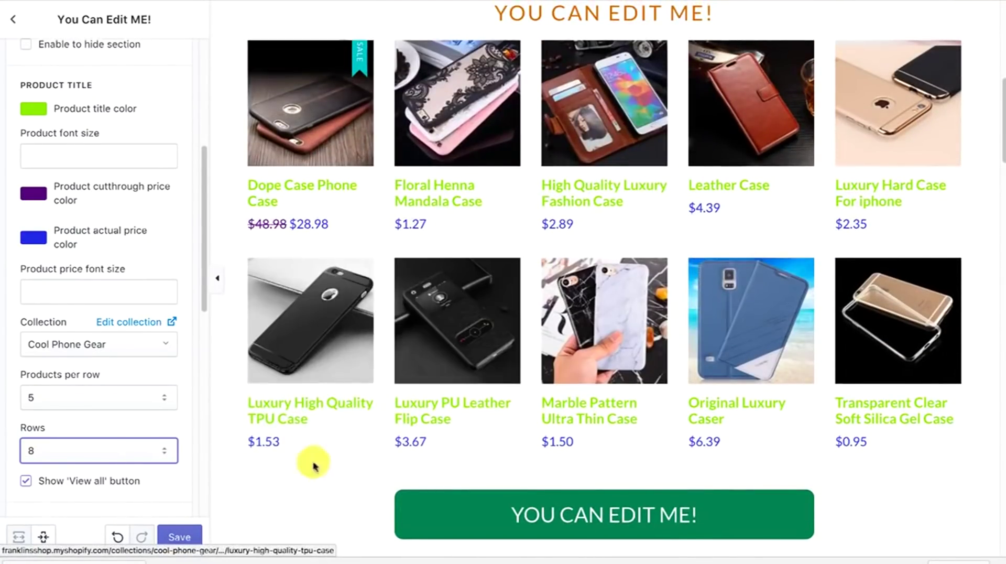
# - Try a single row of products and set the number of rows back to 2
pyautogui.click(121, 455)
pyautogui.click(474, 374)
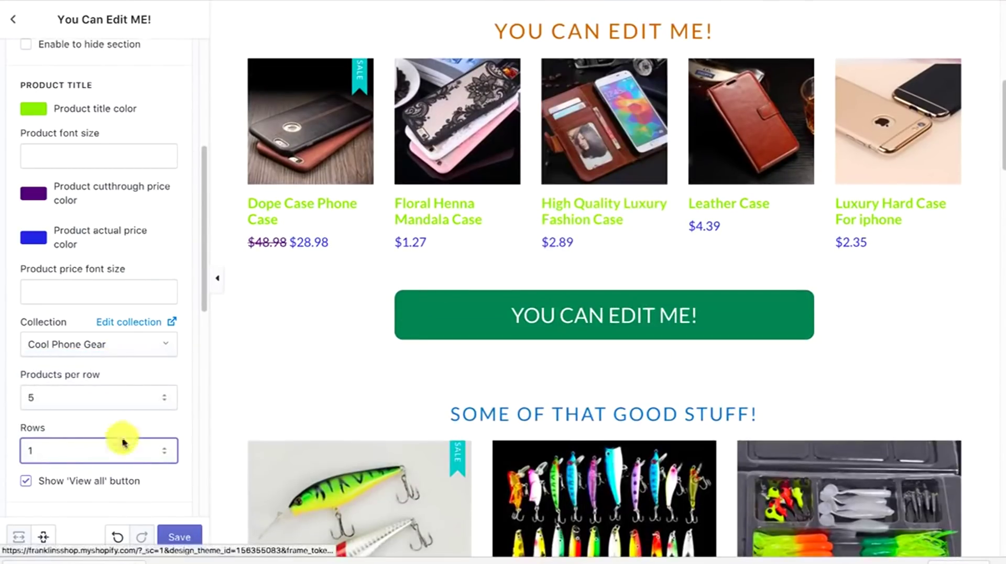
pyautogui.click(101, 449)
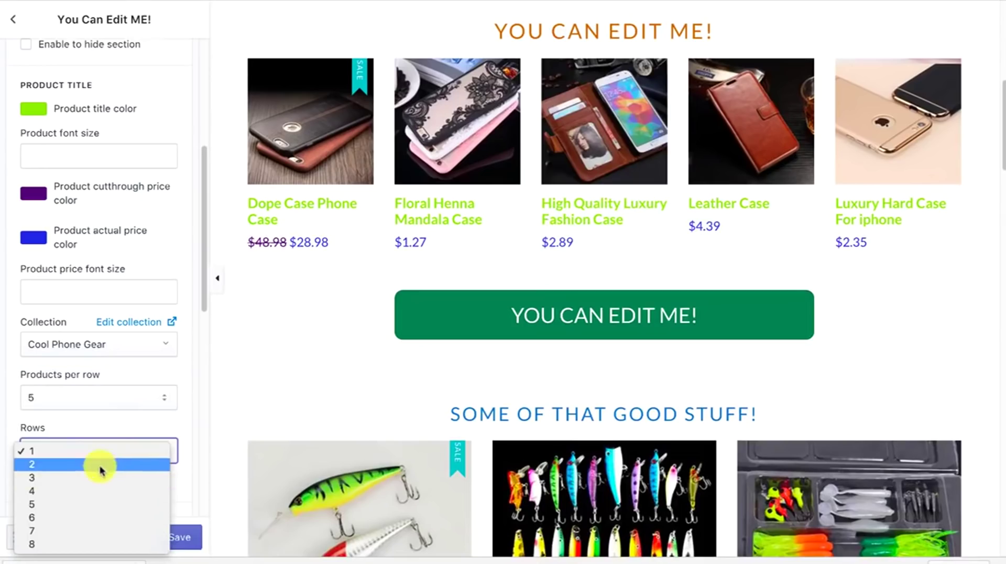
pyautogui.click(96, 464)
# - Try 2 products per row in the section and settle on 4 products per row
pyautogui.click(104, 402)
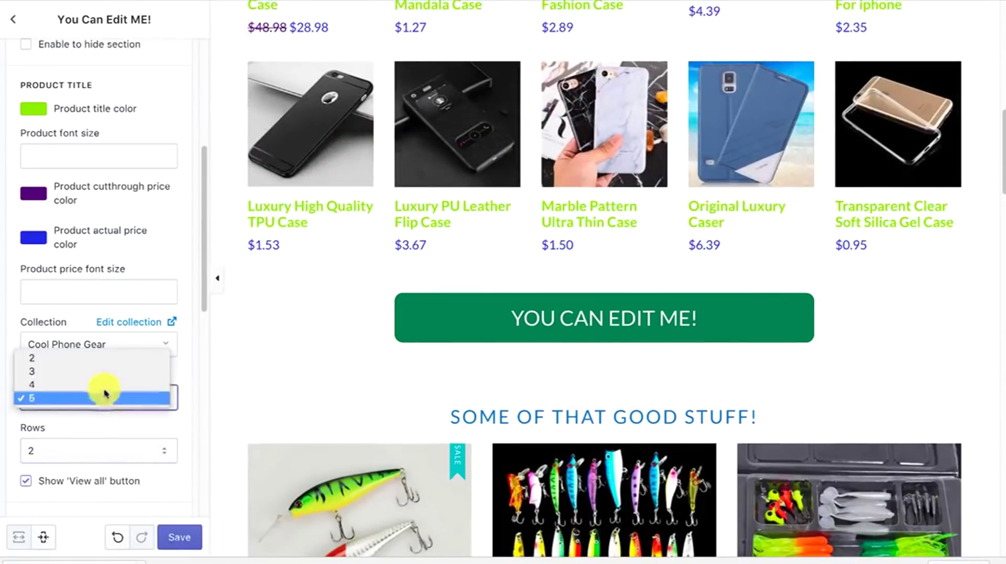
pyautogui.click(100, 358)
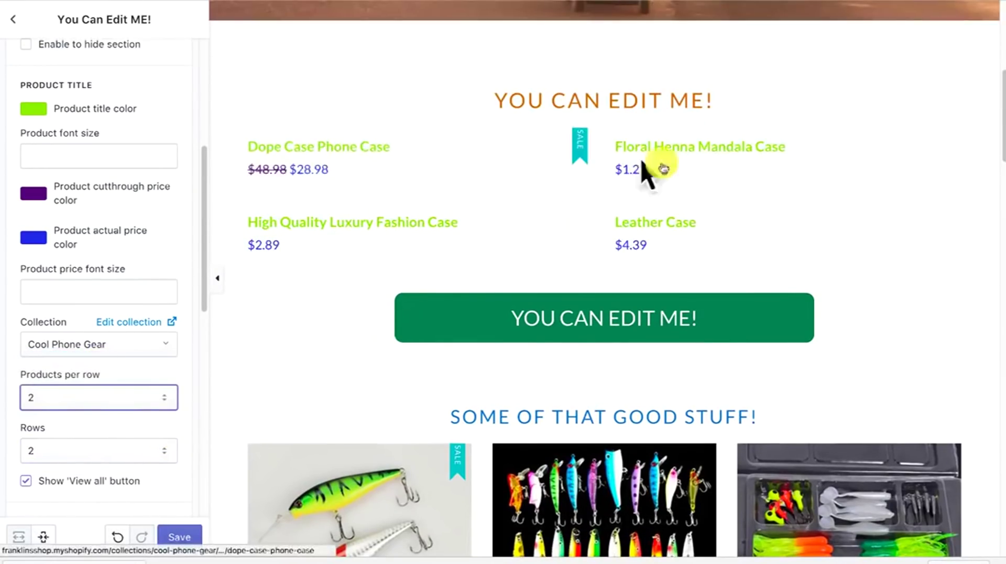
pyautogui.moveTo(421, 161)
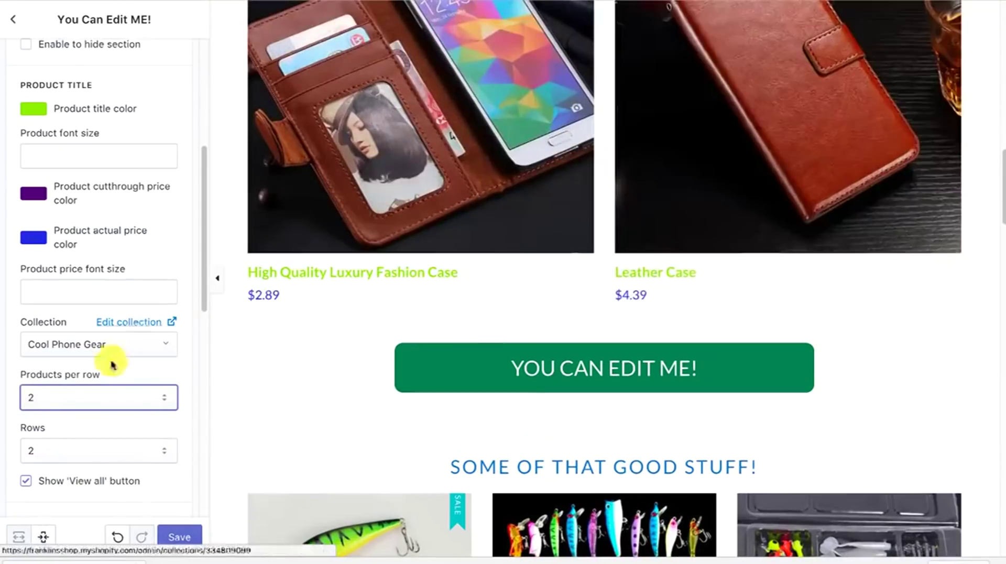
pyautogui.click(98, 398)
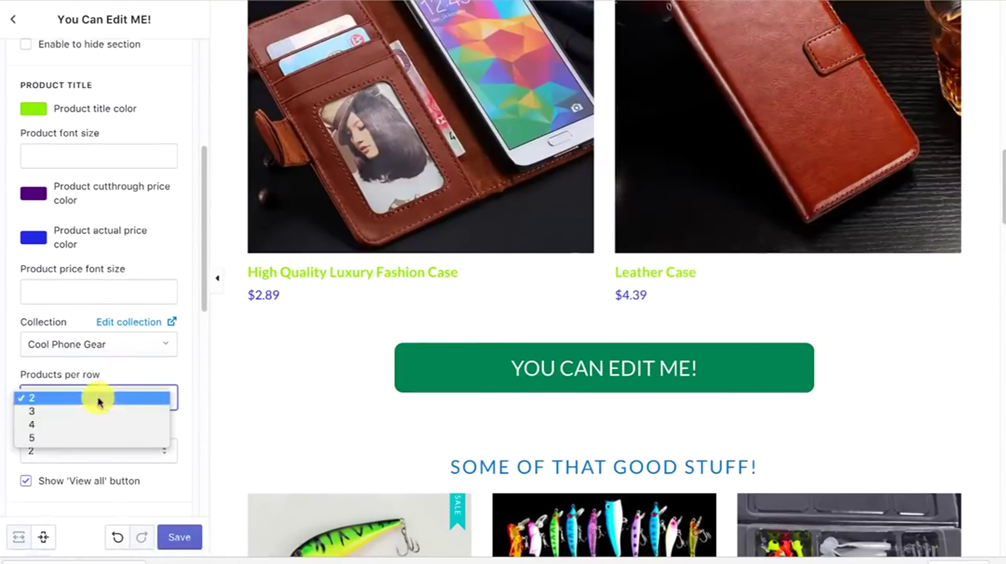
pyautogui.click(82, 425)
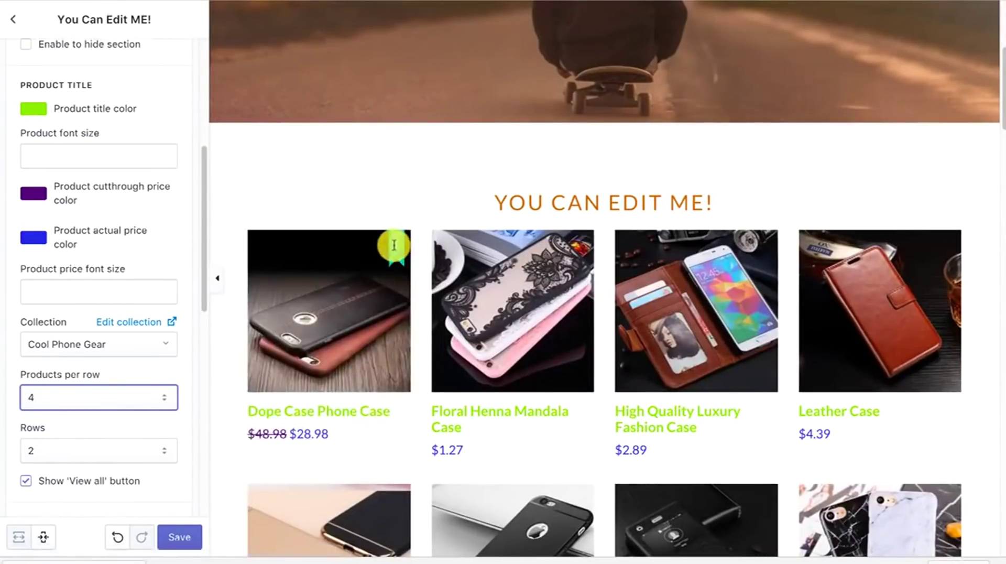
# - Look through the section's remaining button settings and the page preview, and return to the theme's list of sections
pyautogui.scroll(-7, 116, 292)
pyautogui.scroll(-4, 117, 291)
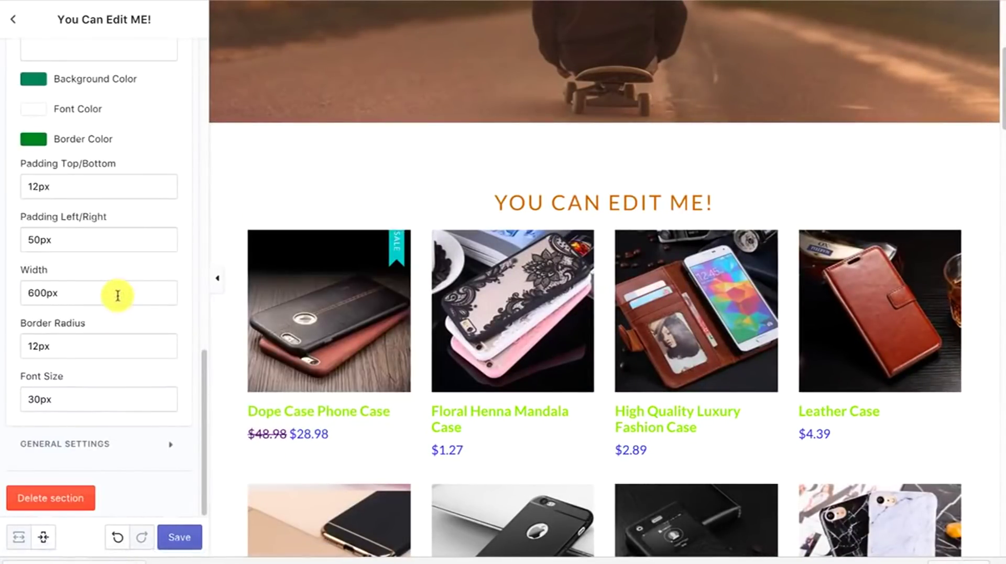
pyautogui.scroll(-10, 434, 314)
pyautogui.scroll(-20, 435, 316)
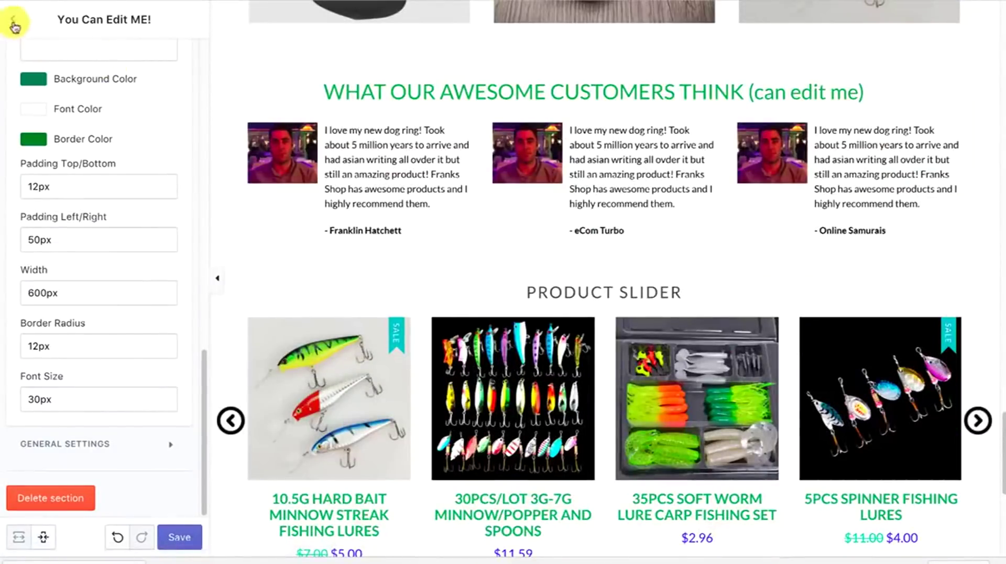
pyautogui.click(14, 23)
# - View the footer in the page preview and open the Footer section's settings
pyautogui.scroll(-2, 136, 256)
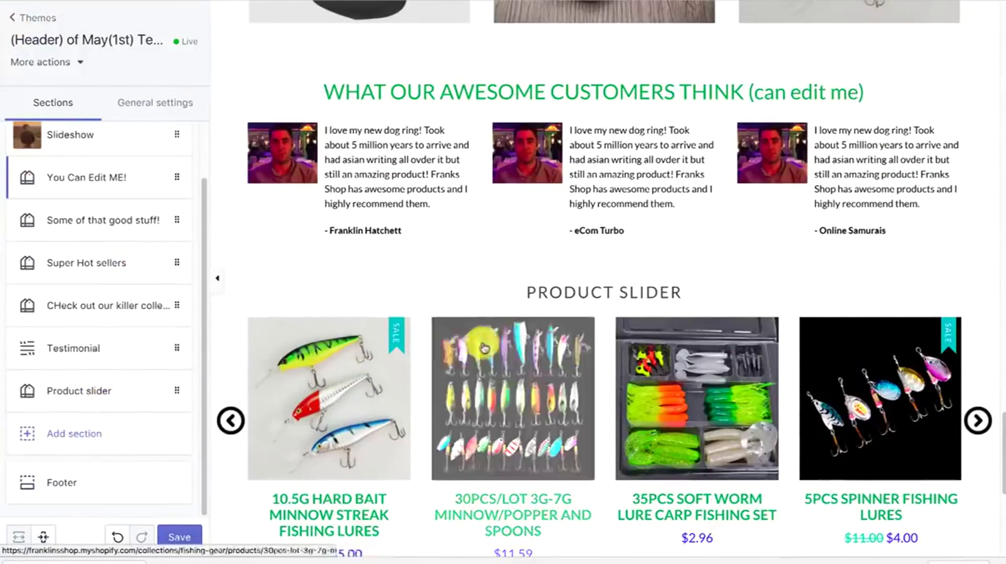
pyautogui.scroll(-7, 485, 348)
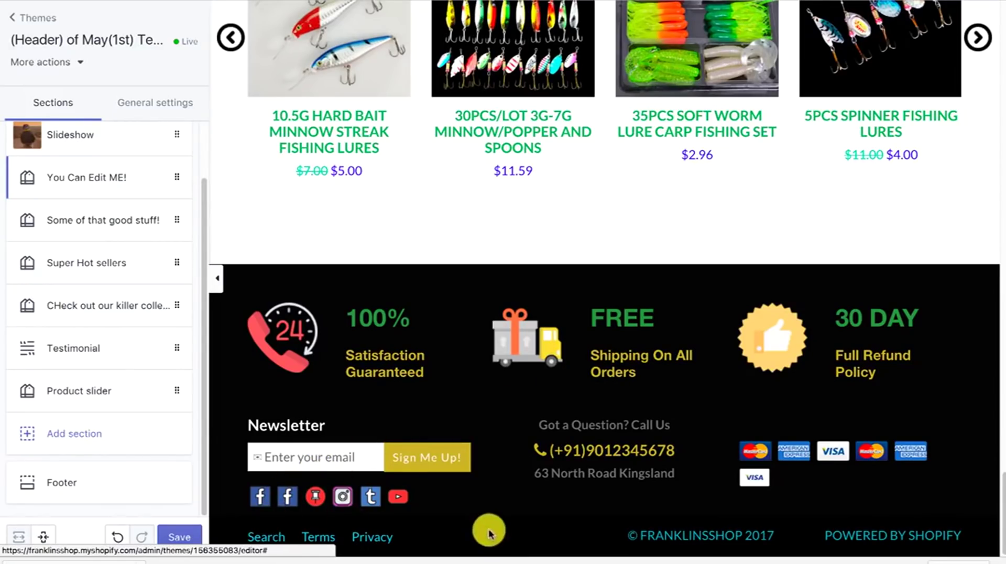
pyautogui.click(79, 503)
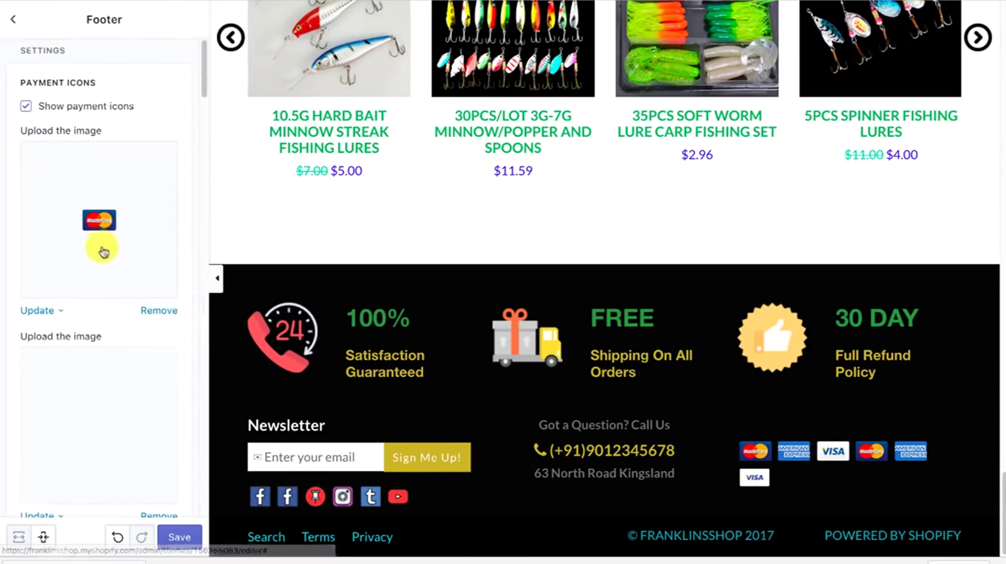
# - Step the product slider in the page preview back to its earlier products and view the slider section
pyautogui.scroll(-1, 95, 212)
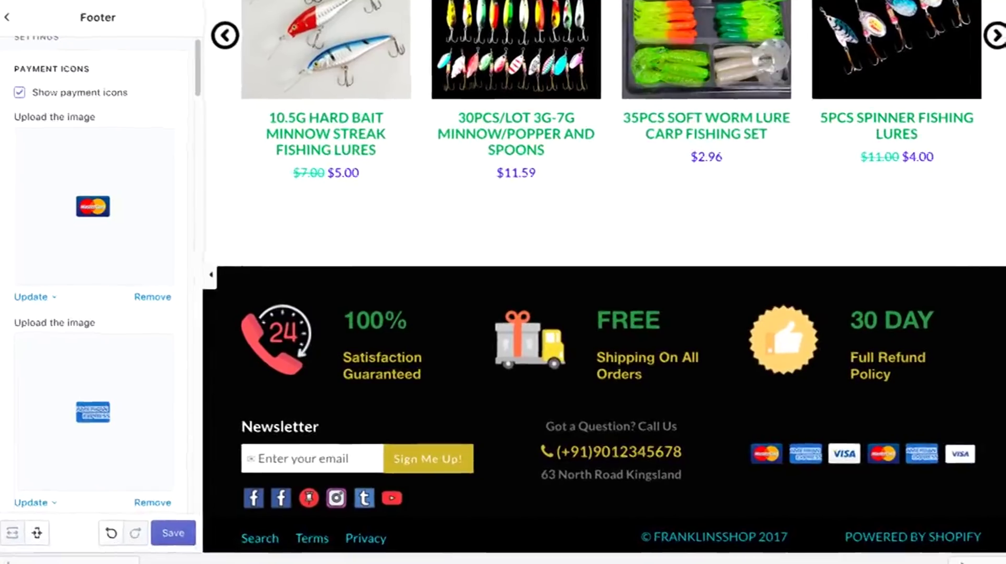
pyautogui.scroll(2, 278, 193)
pyautogui.click(225, 121)
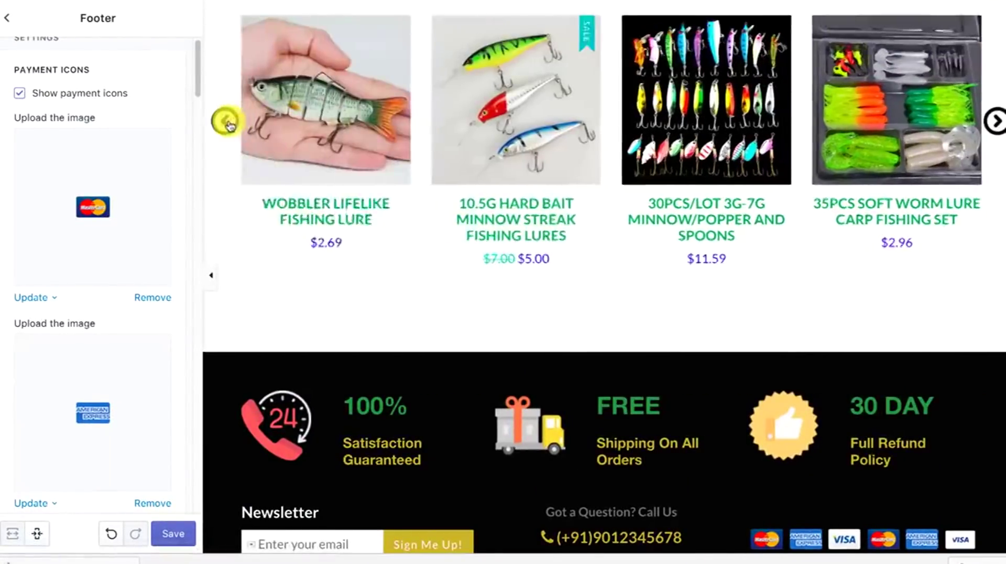
pyautogui.click(224, 121)
pyautogui.scroll(10, 498, 238)
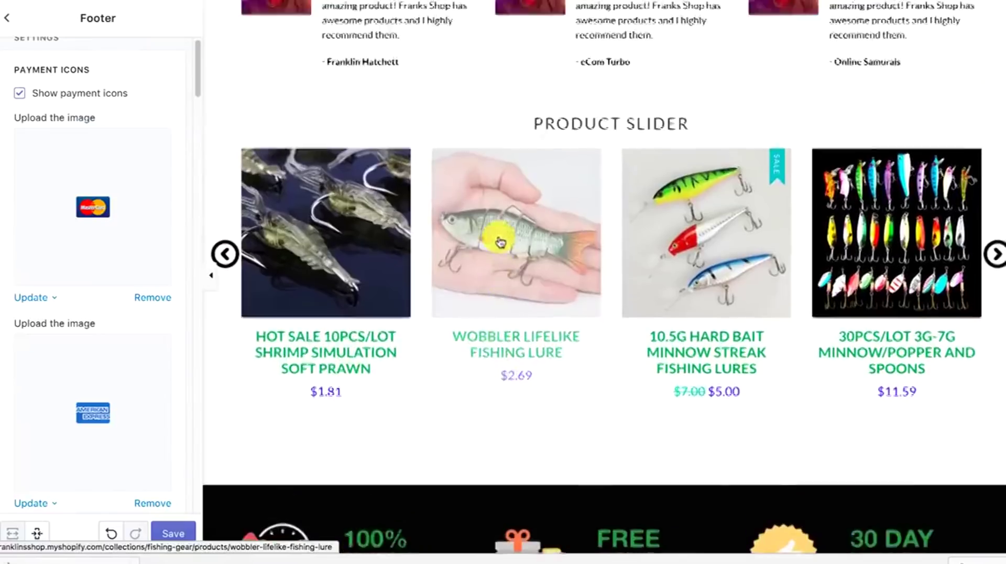
# - Try hiding the payment icons in the footer and show them again
pyautogui.scroll(-12, 499, 240)
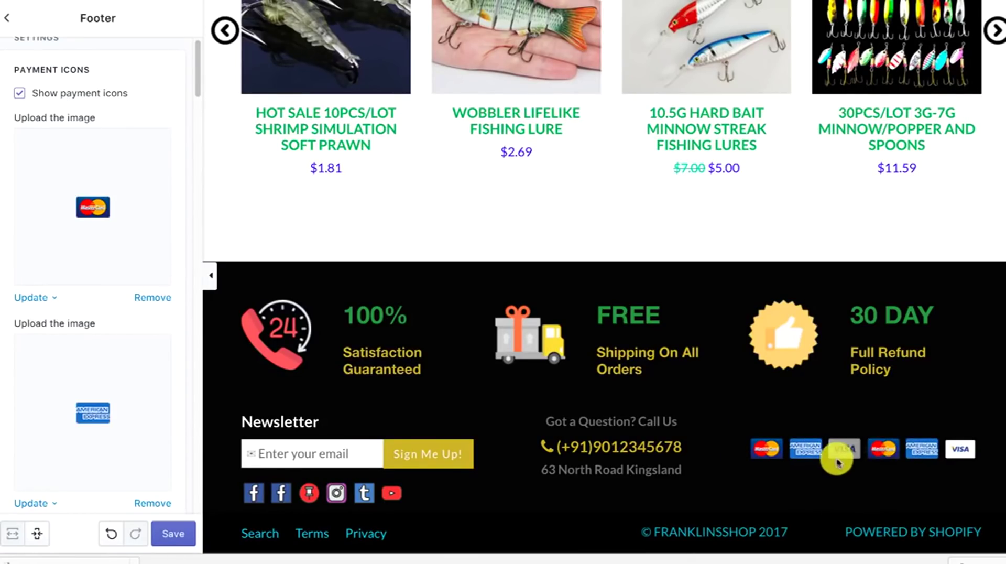
pyautogui.click(18, 94)
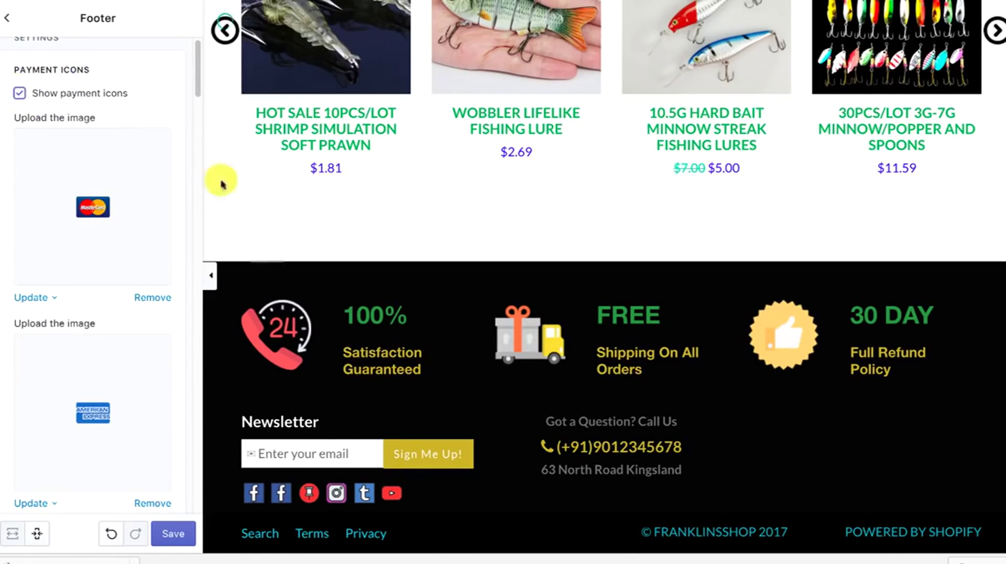
# - Change the footer's subtitle color to orange-red
pyautogui.scroll(-15, 116, 358)
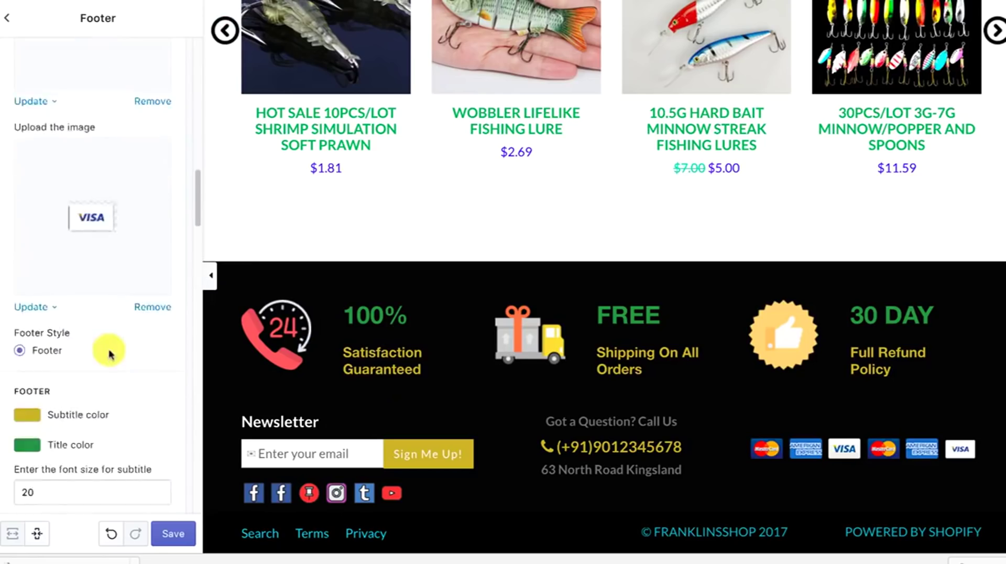
pyautogui.click(26, 283)
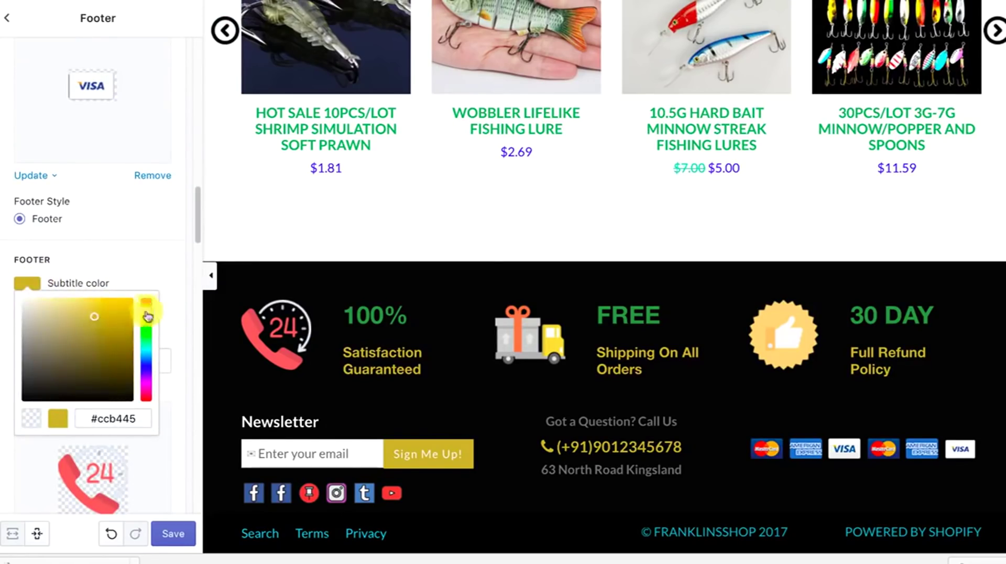
pyautogui.moveTo(147, 315); pyautogui.dragTo(148, 302)
pyautogui.click(79, 314)
# - Change the footer's title color to a muted indigo blue
pyautogui.click(30, 312)
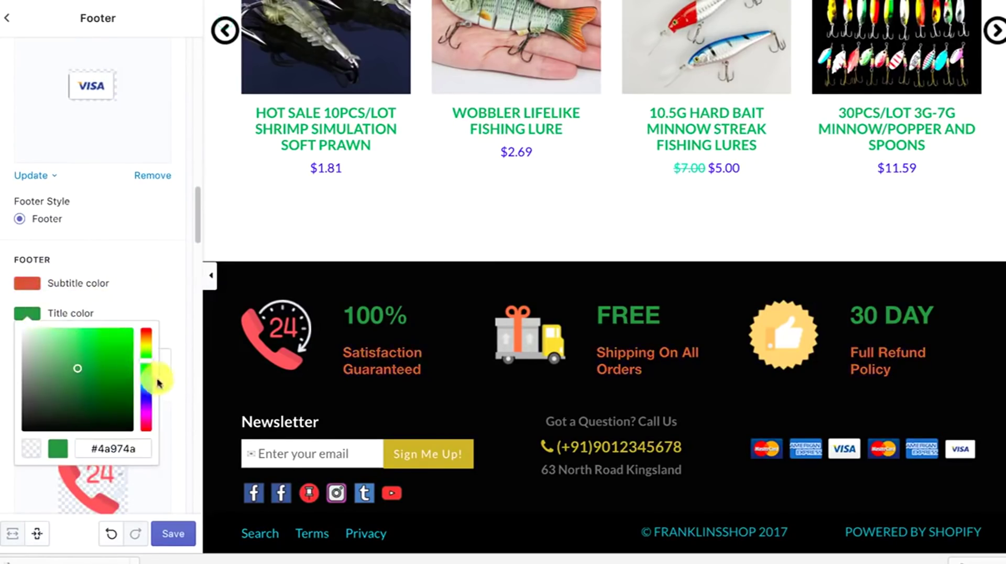
pyautogui.moveTo(157, 383); pyautogui.dragTo(146, 399)
pyautogui.click(157, 289)
pyautogui.click(167, 265)
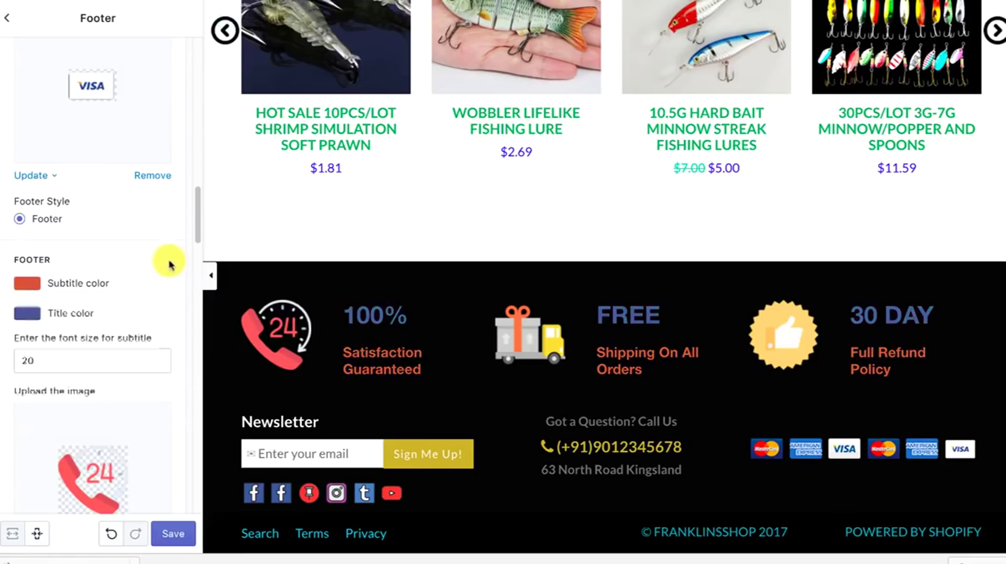
# - Remove the 24-hour phone image from the footer's "100% Satisfaction Guaranteed" block
pyautogui.scroll(-3, 108, 461)
pyautogui.scroll(-4, 103, 410)
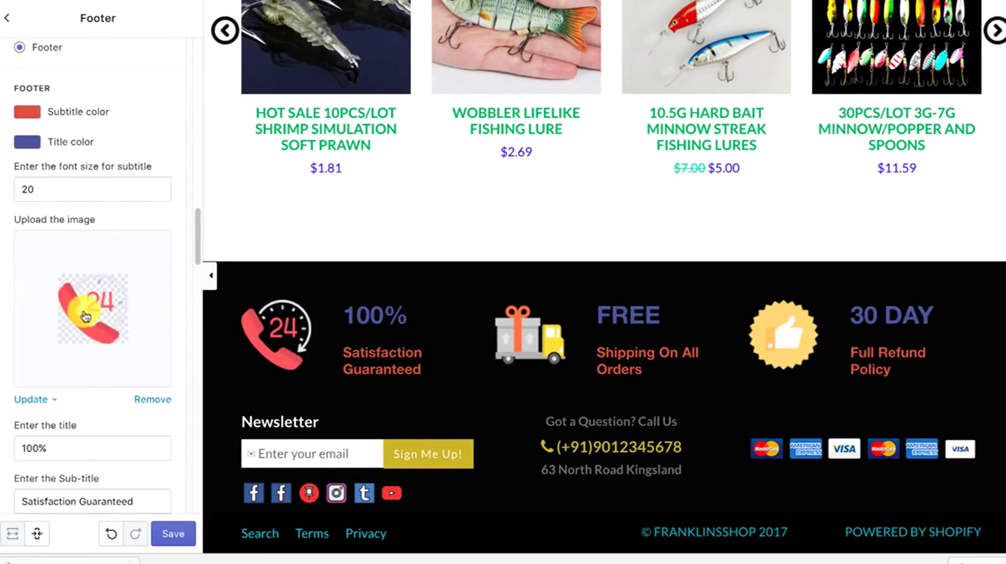
pyautogui.click(140, 401)
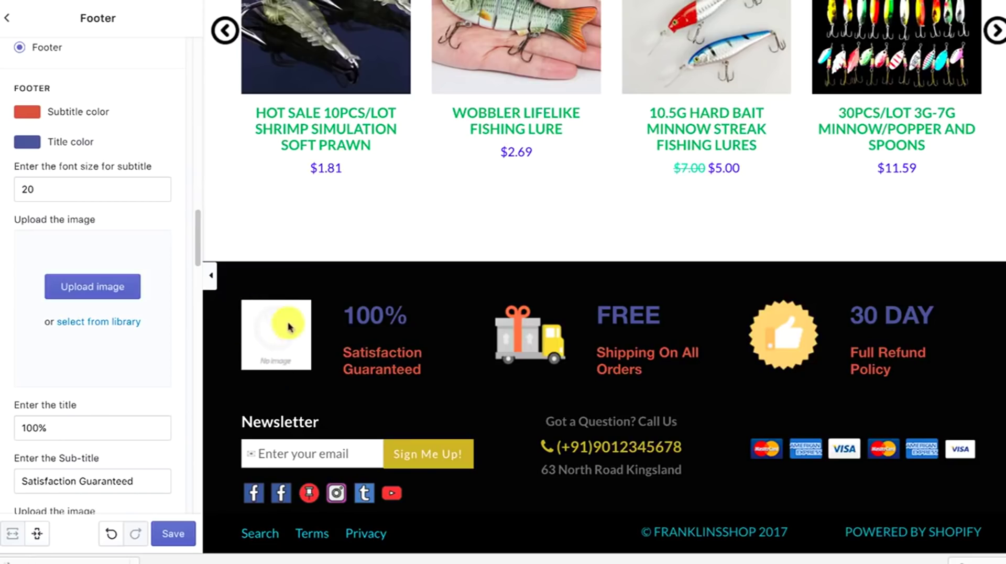
# - Review the first footer block's image, title and sub-title settings and the subtitle font size
pyautogui.scroll(-1, 82, 336)
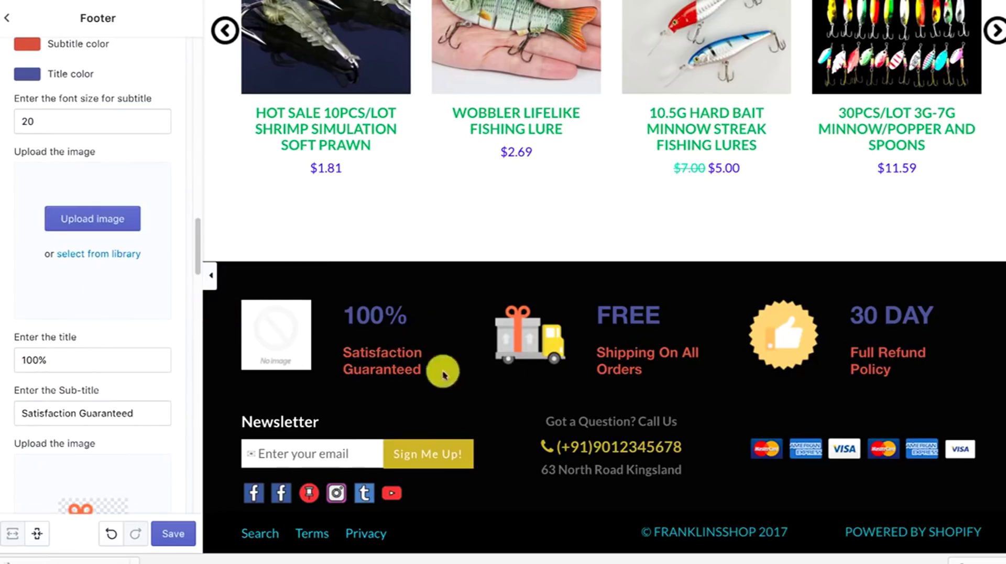
pyautogui.scroll(1, 152, 279)
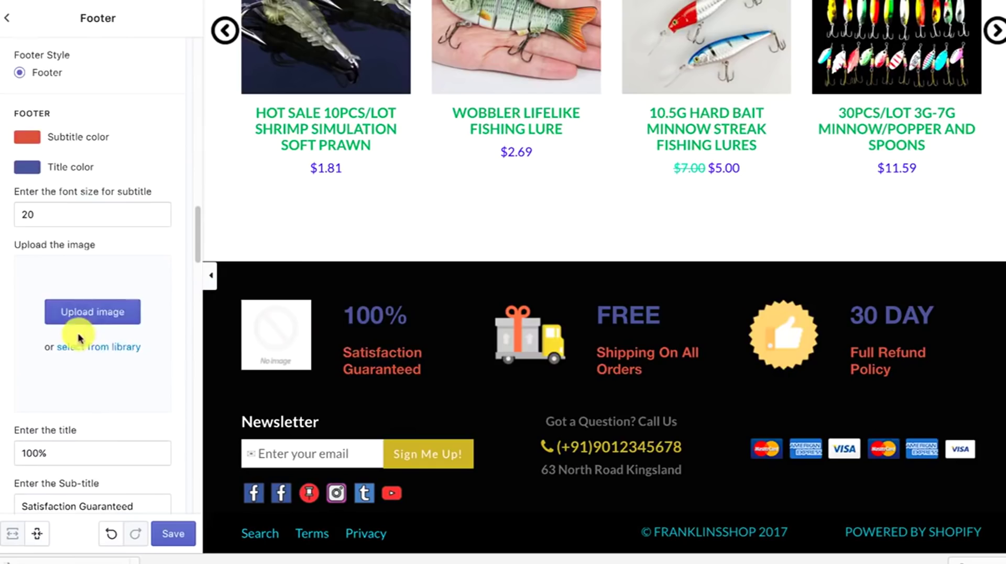
pyautogui.scroll(-1, 80, 338)
pyautogui.scroll(1, 77, 206)
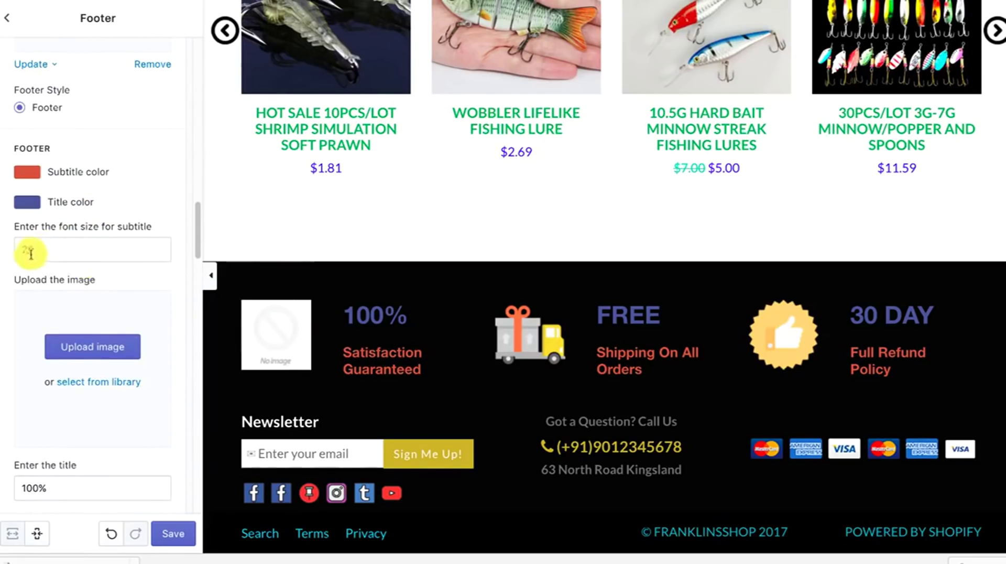
pyautogui.click(53, 249)
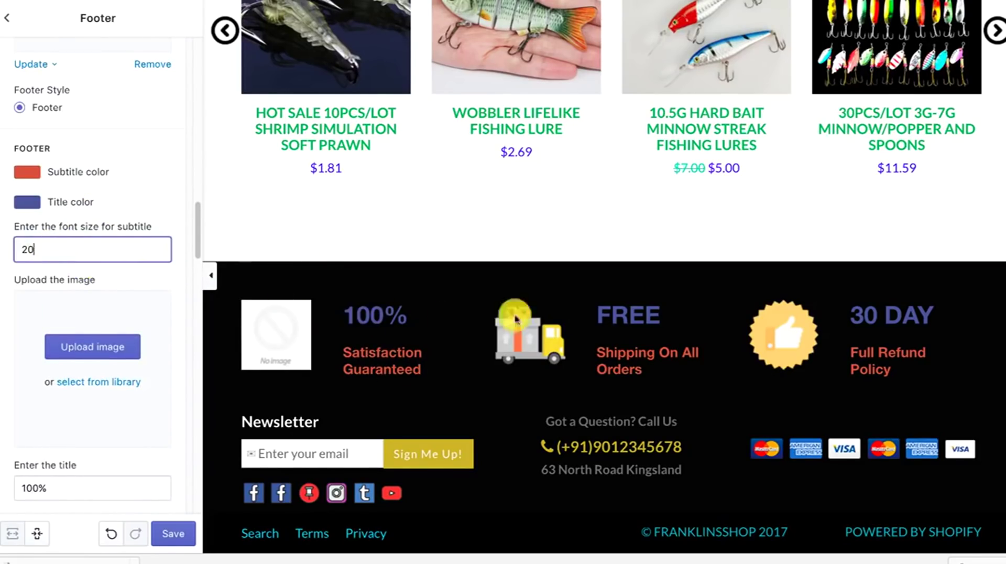
# - Change the footer's primary menu color to orange
pyautogui.scroll(-10, 63, 321)
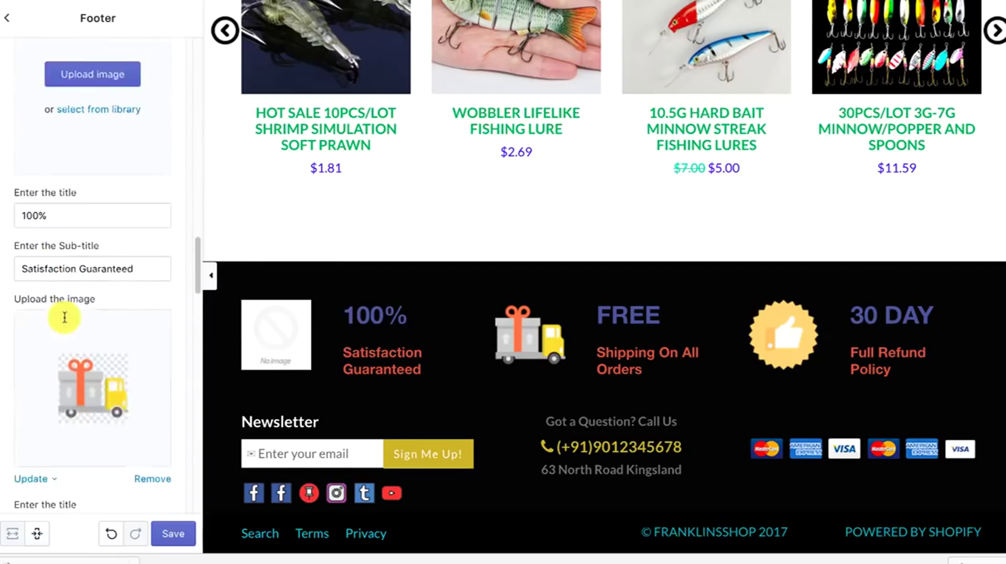
pyautogui.scroll(-7, 62, 321)
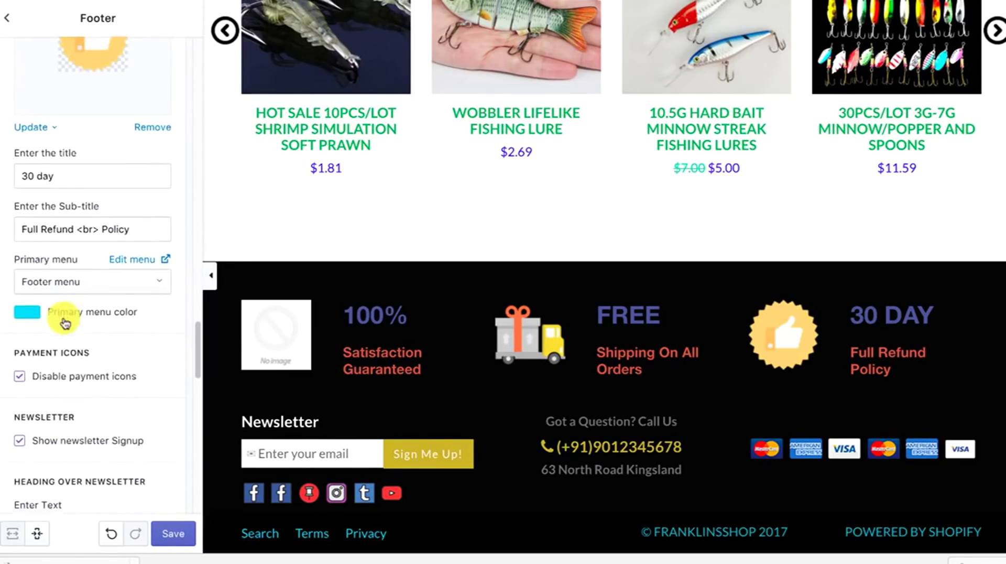
pyautogui.click(42, 335)
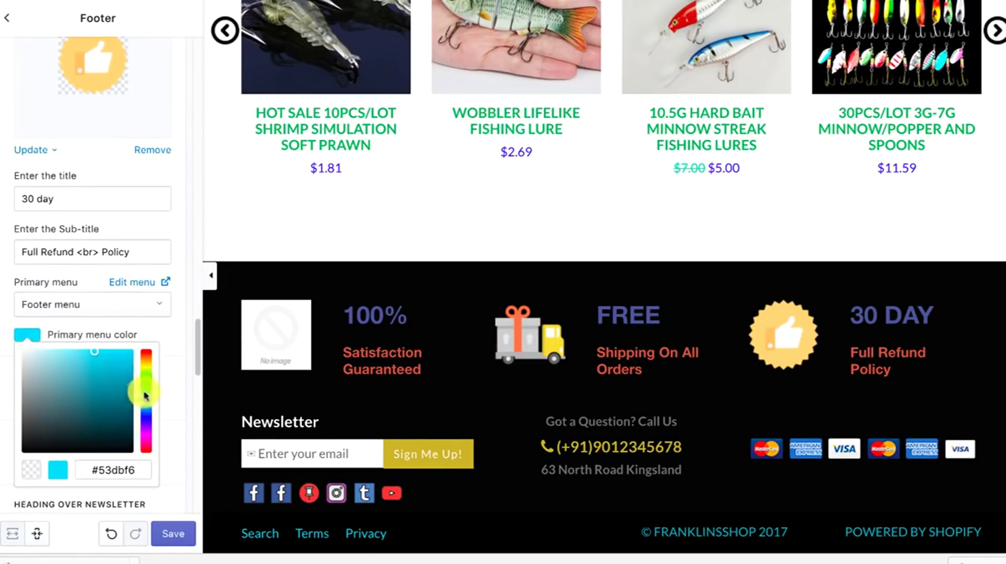
pyautogui.moveTo(146, 396); pyautogui.dragTo(146, 360)
pyautogui.click(169, 336)
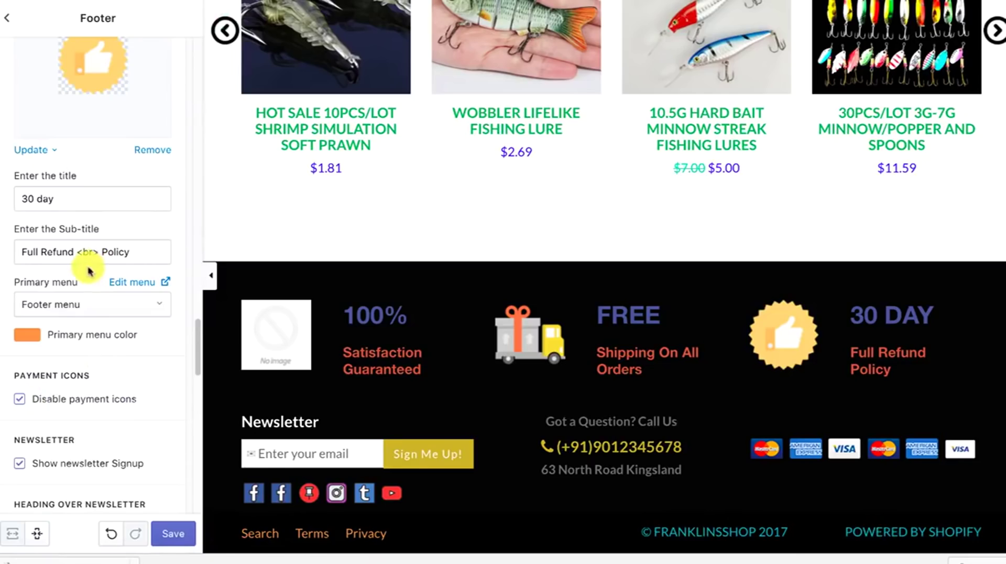
# - Change the newsletter button's background color to orange-red
pyautogui.scroll(-6, 87, 267)
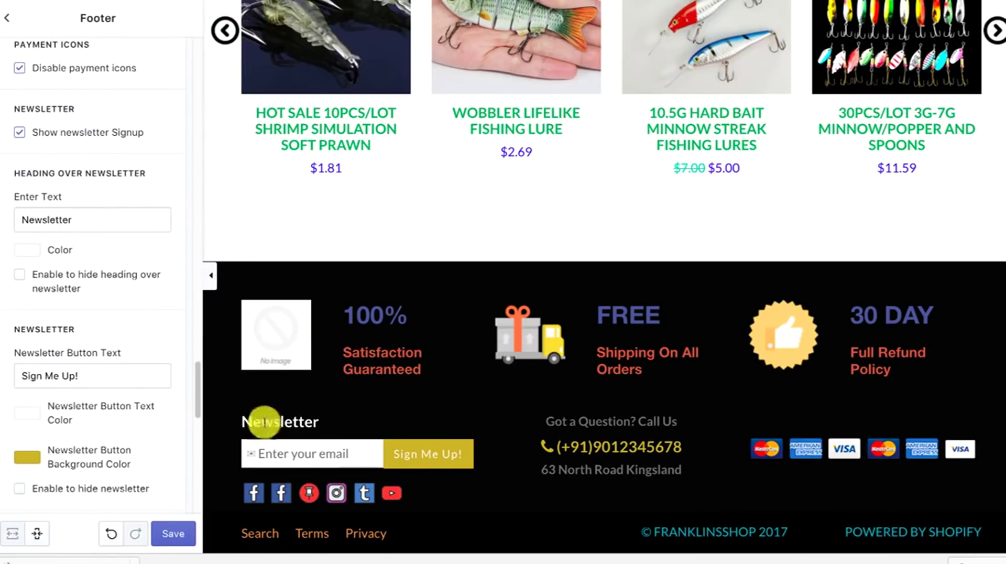
pyautogui.scroll(-1, 78, 363)
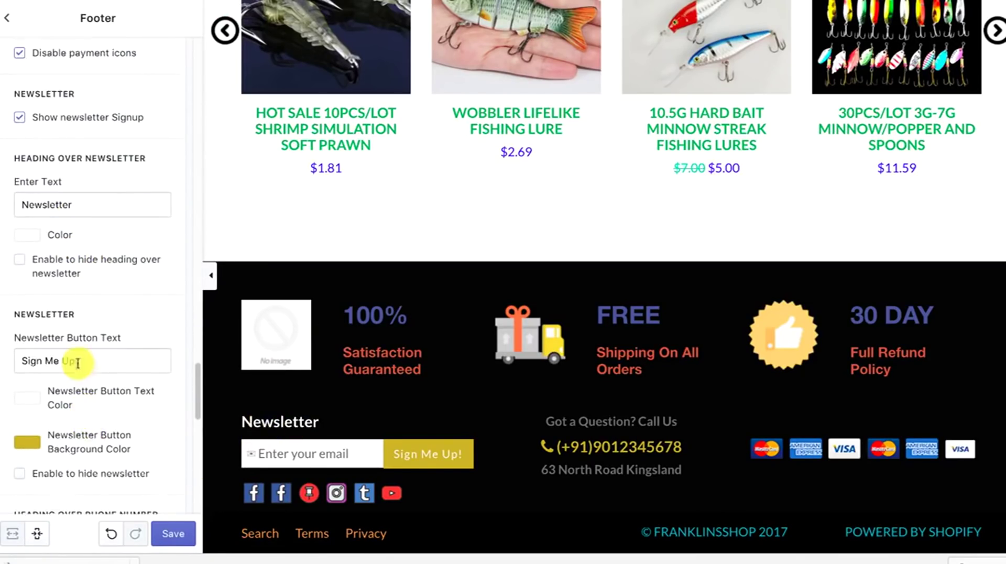
pyautogui.scroll(-3, 77, 362)
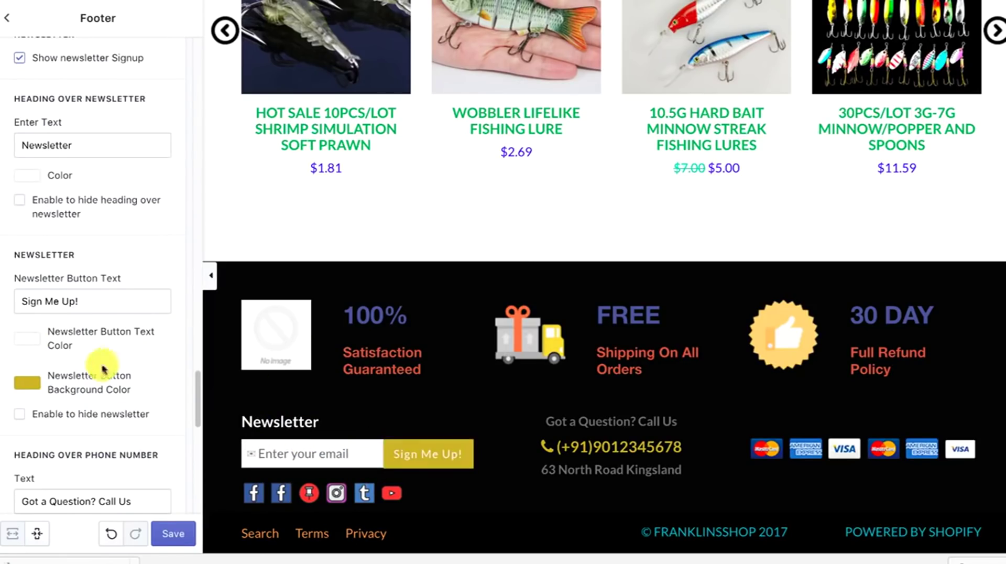
pyautogui.click(28, 383)
pyautogui.moveTo(147, 408); pyautogui.dragTo(153, 382)
pyautogui.click(146, 359)
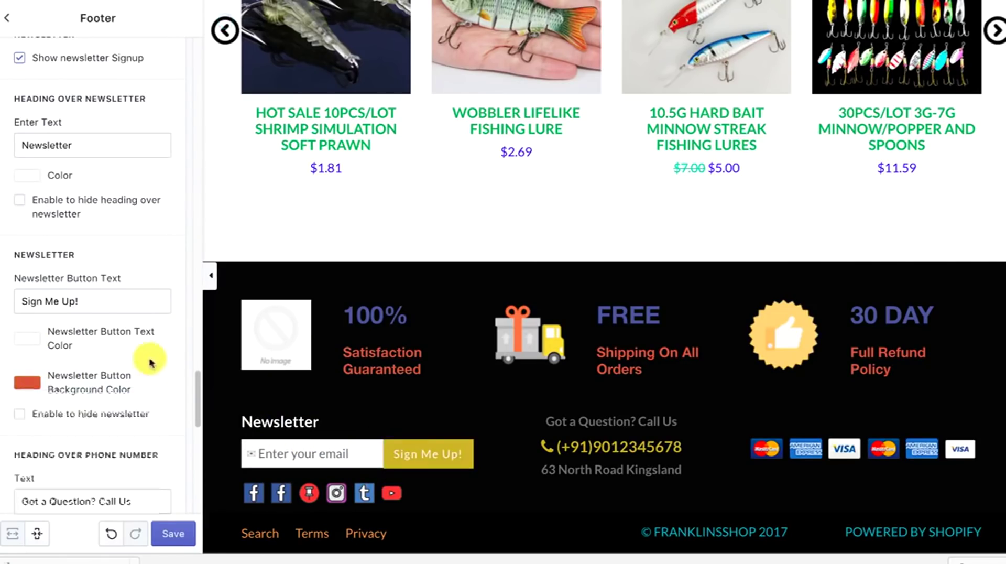
# - Change the newsletter button's text color to dark blue
pyautogui.click(27, 338)
pyautogui.click(171, 378)
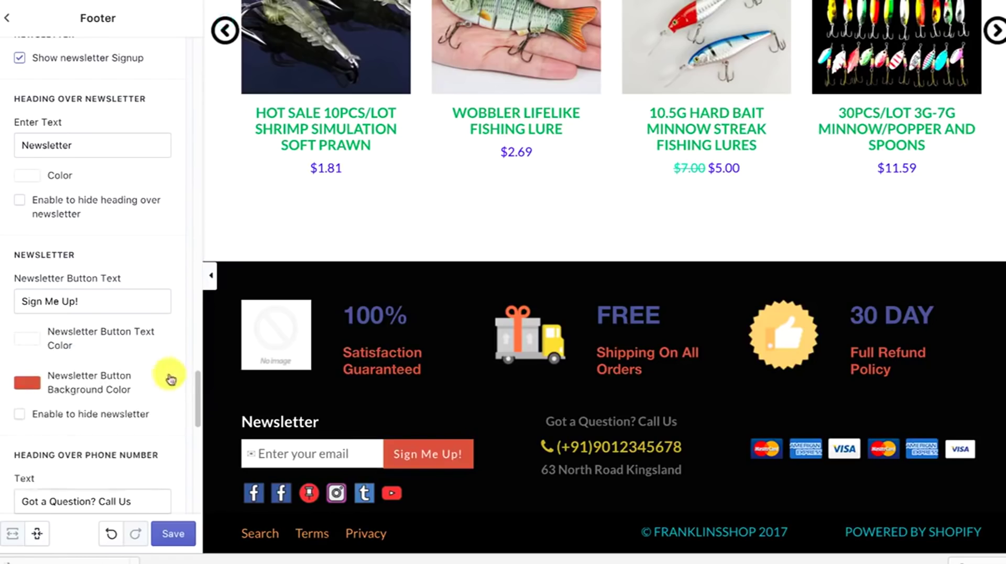
pyautogui.scroll(-1, 95, 439)
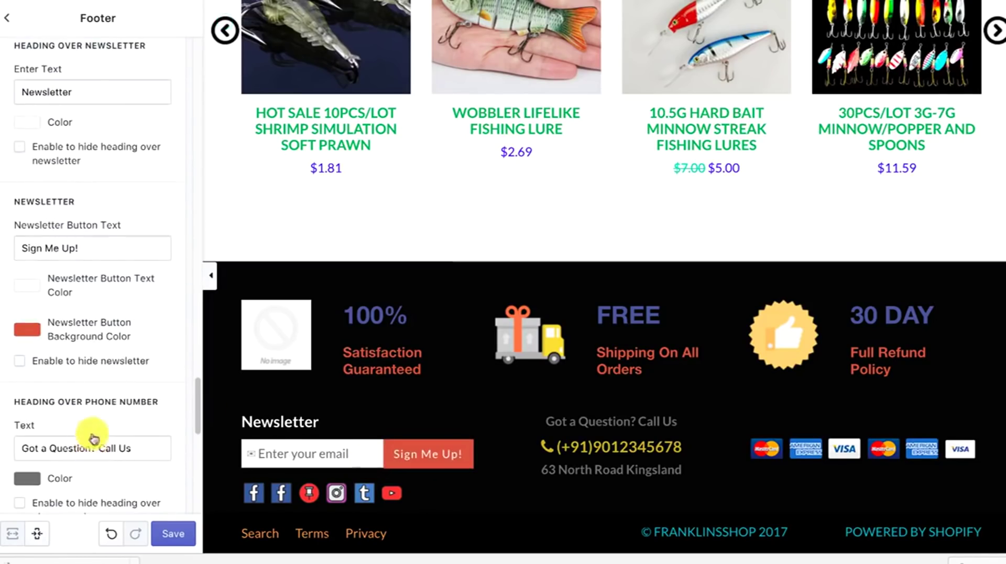
pyautogui.click(35, 292)
pyautogui.click(72, 321)
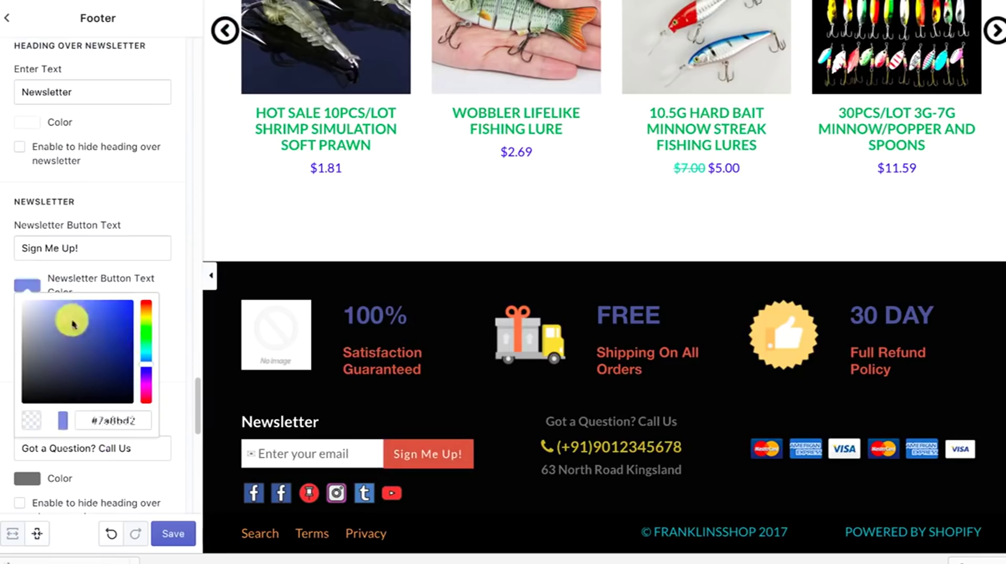
pyautogui.click(121, 334)
pyautogui.click(163, 280)
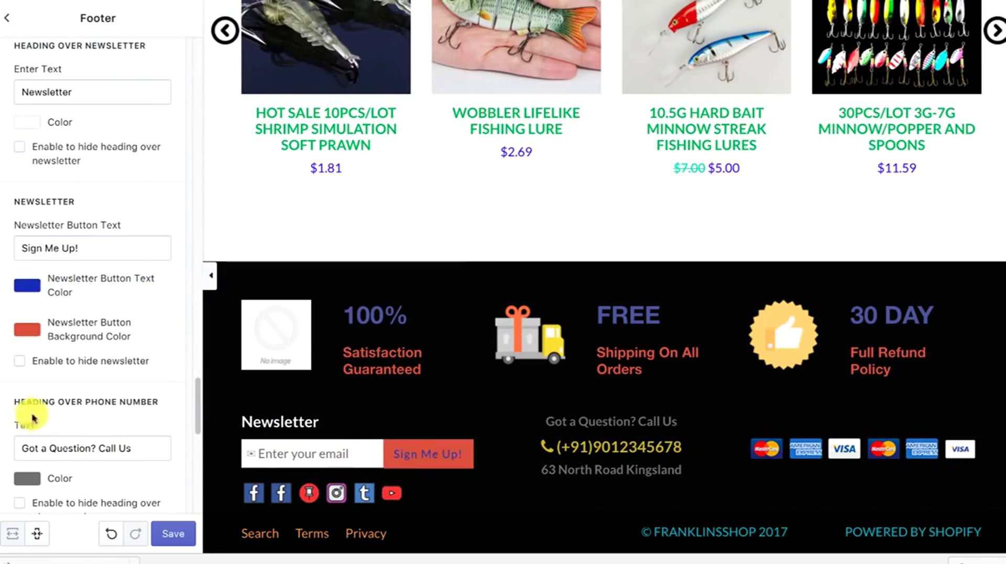
# - Look through the remaining footer settings, from the payment icon images to the Shopify credit and shop name options
pyautogui.scroll(-4, 94, 404)
pyautogui.scroll(-7, 95, 400)
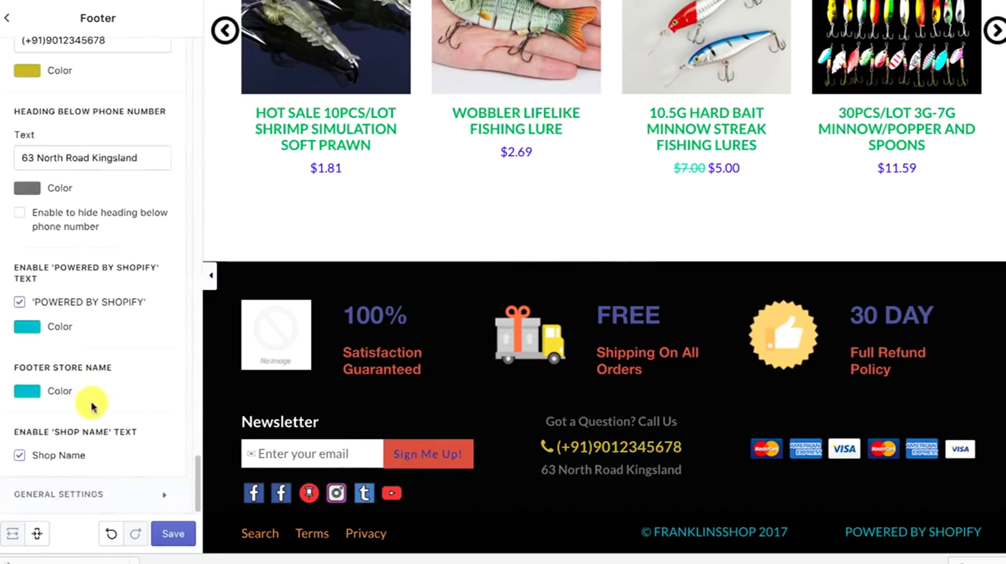
pyautogui.scroll(9, 93, 399)
pyautogui.scroll(12, 92, 403)
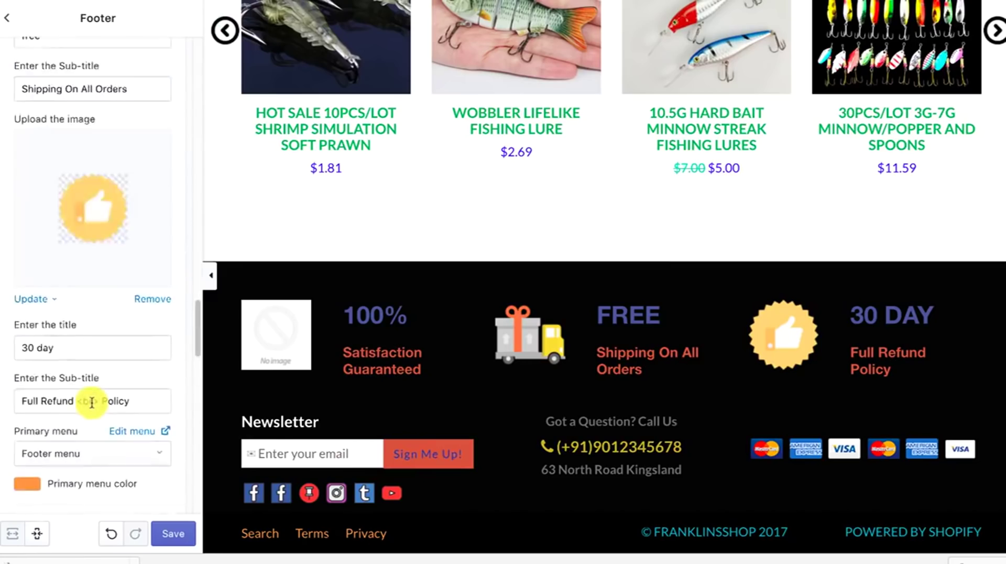
pyautogui.scroll(20, 91, 402)
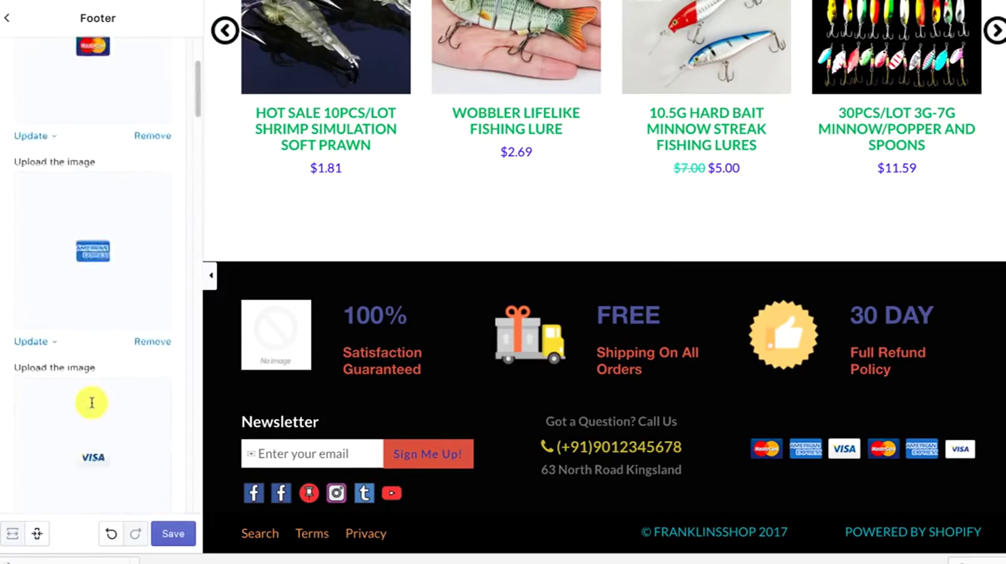
pyautogui.scroll(-20, 92, 406)
pyautogui.scroll(-15, 92, 406)
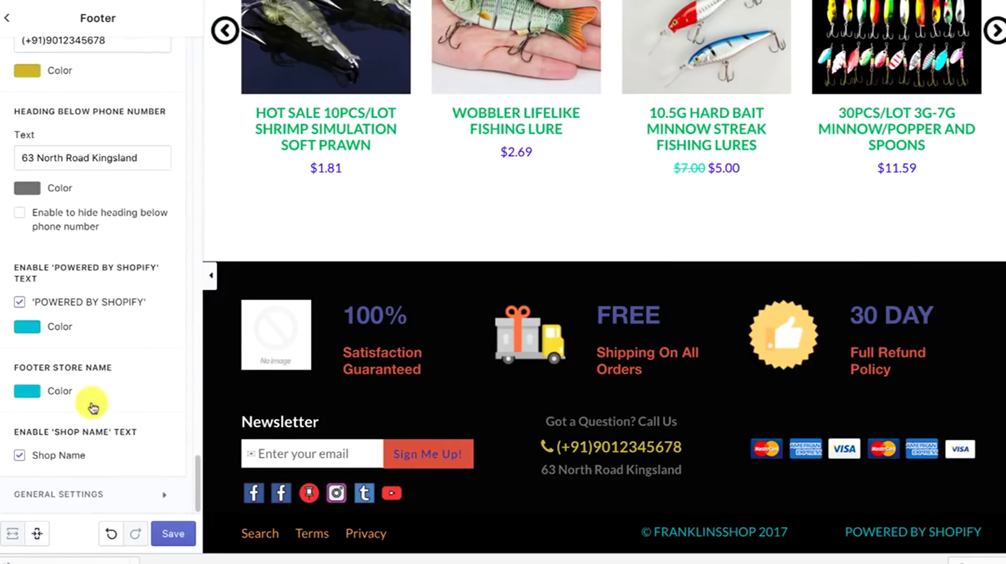
# - Expand the footer's general settings, set the background color to red (#d51414), and check the footer in the preview
pyautogui.click(53, 493)
pyautogui.scroll(-8, 83, 390)
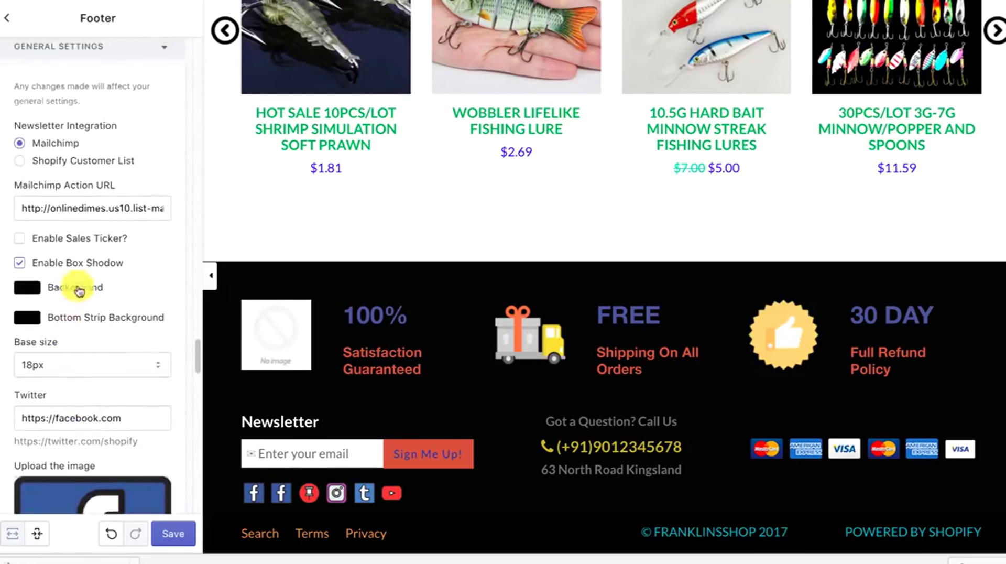
pyautogui.scroll(1, 78, 291)
pyautogui.click(36, 324)
pyautogui.click(126, 349)
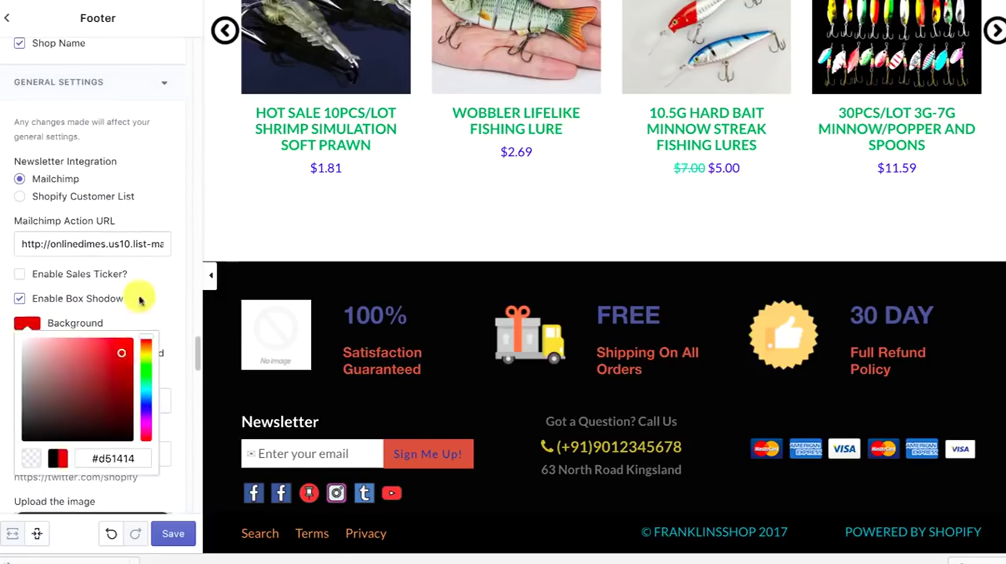
pyautogui.click(140, 296)
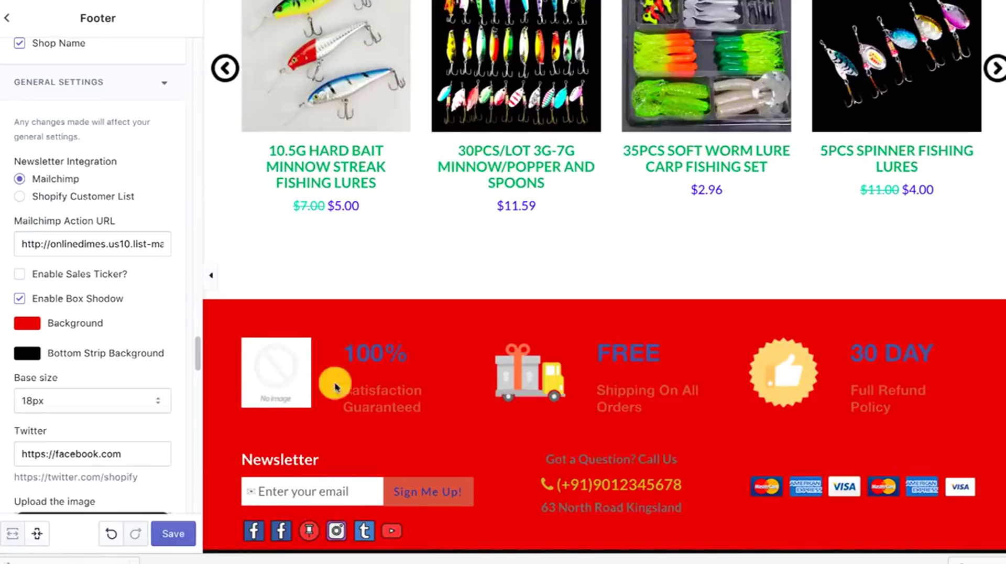
pyautogui.scroll(-1, 336, 386)
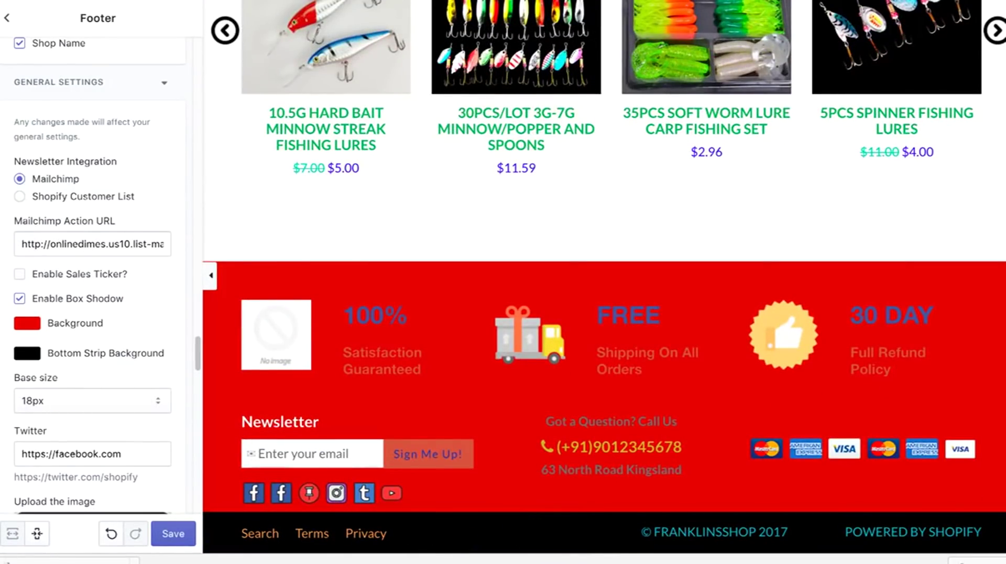
# - Set the footer's bottom strip background color to dark blue
pyautogui.click(17, 360)
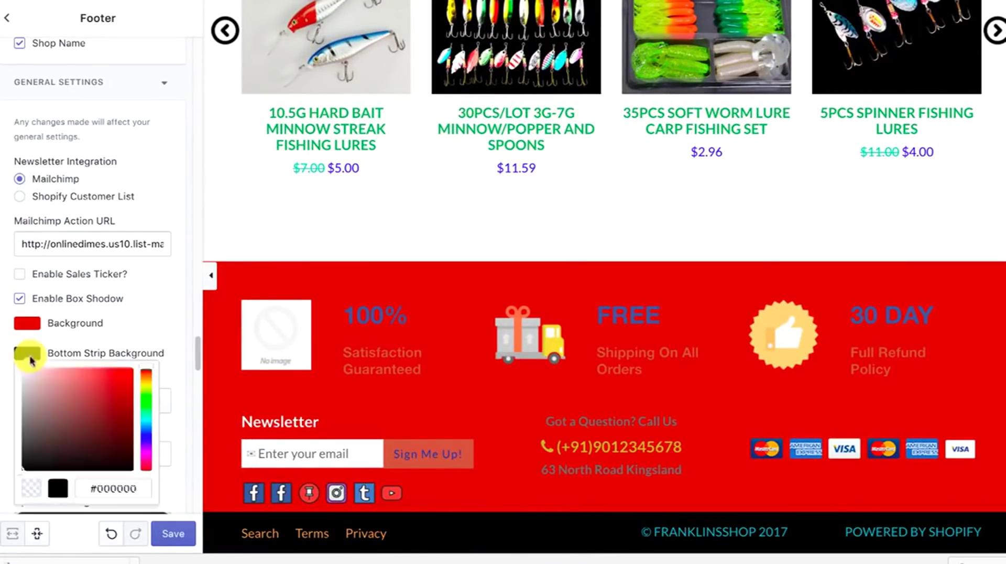
pyautogui.click(150, 439)
pyautogui.click(162, 312)
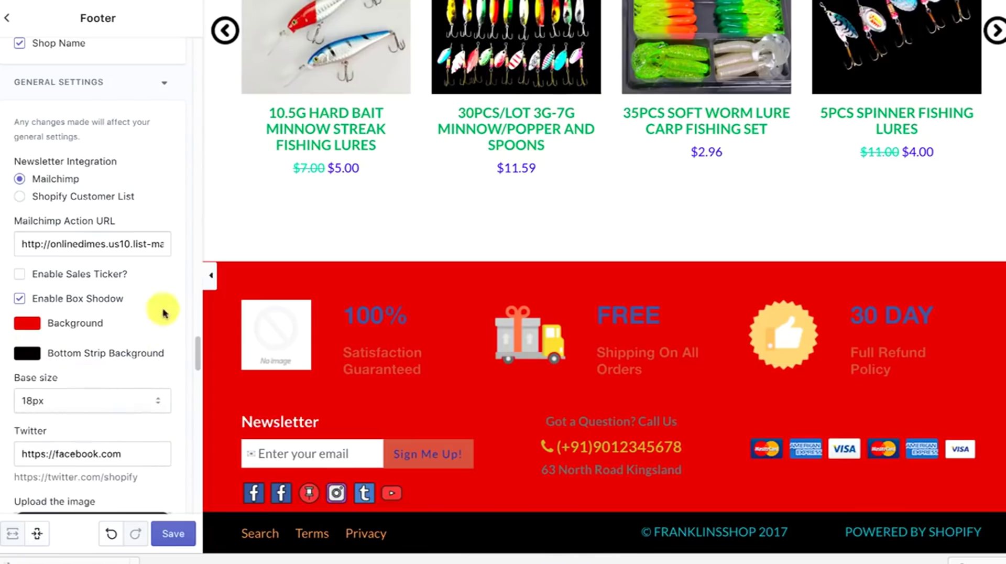
pyautogui.doubleClick(23, 358)
pyautogui.click(16, 359)
pyautogui.click(124, 402)
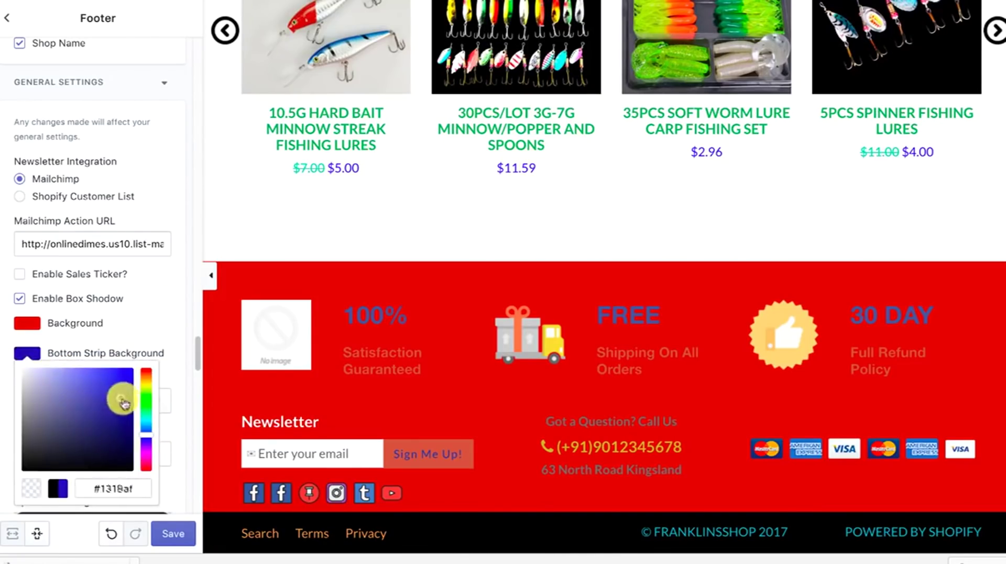
pyautogui.click(167, 307)
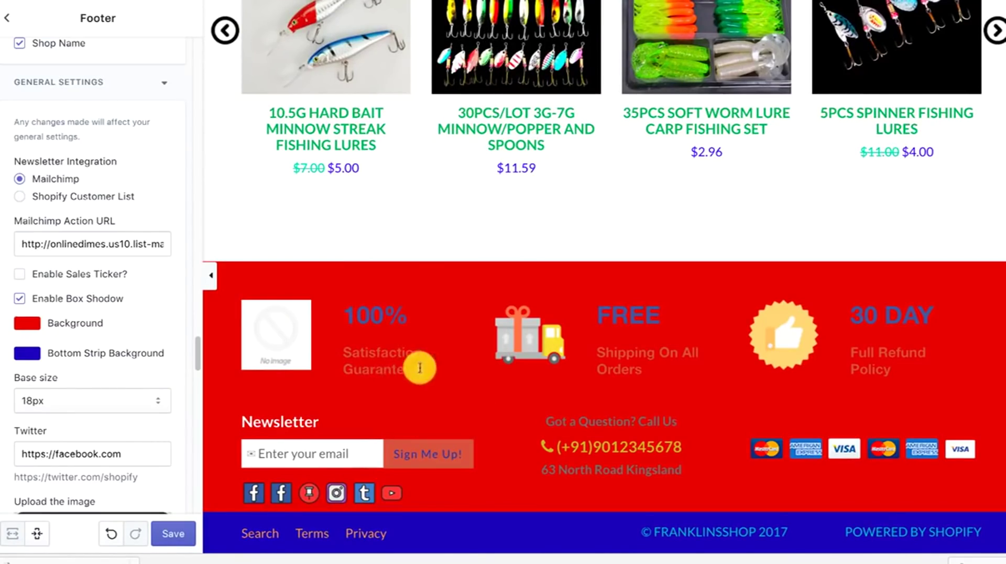
# - Look through the footer's social media link and icon image settings, from Twitter and Facebook to YouTube and Vimeo
pyautogui.scroll(-20, 160, 388)
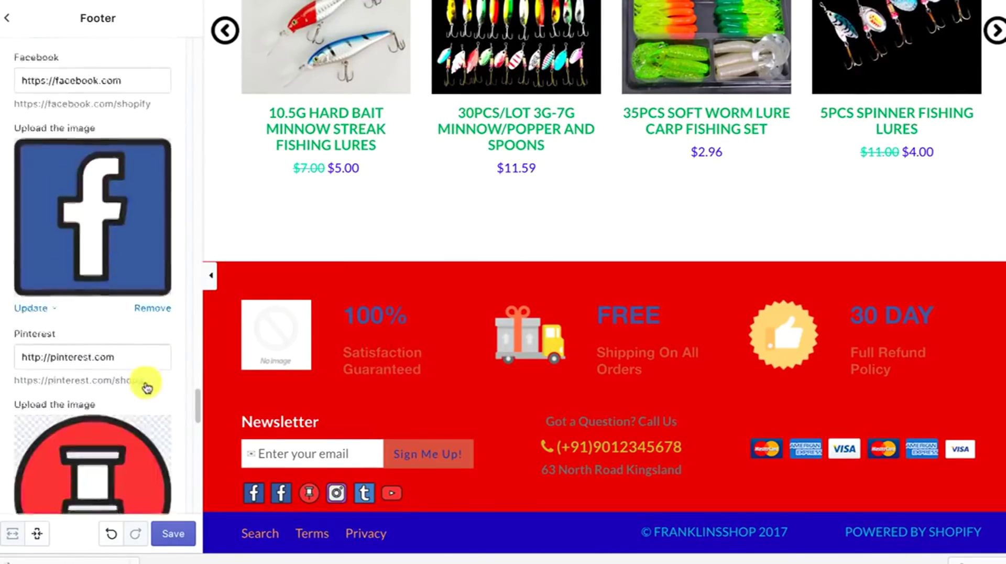
pyautogui.scroll(-10, 147, 387)
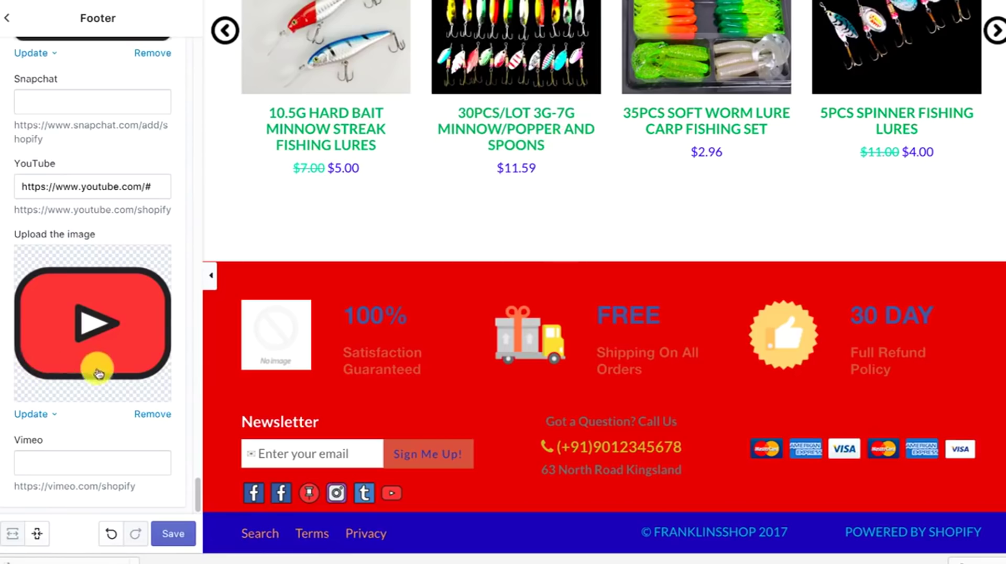
pyautogui.scroll(5, 97, 371)
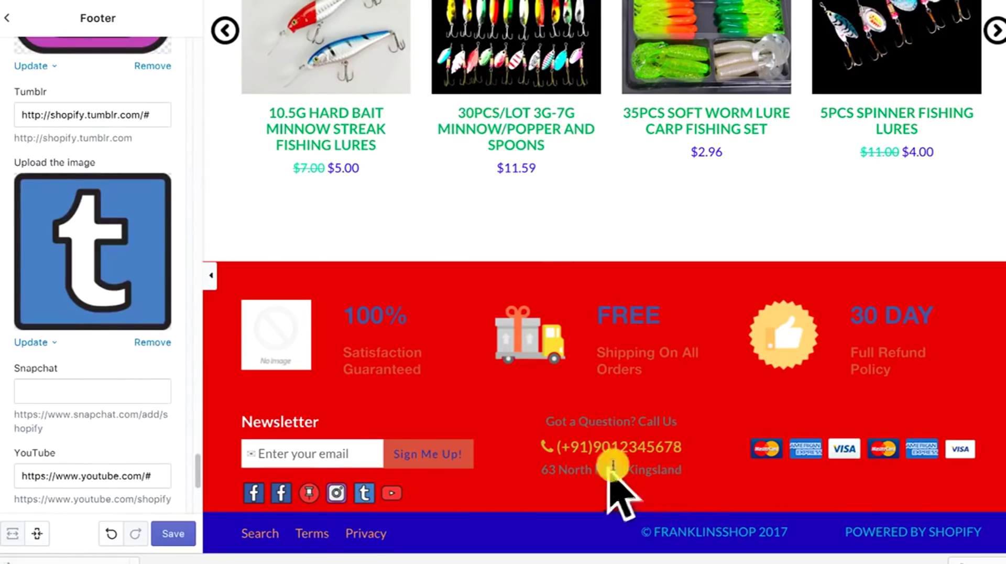
pyautogui.scroll(4, 69, 411)
pyautogui.scroll(12, 70, 411)
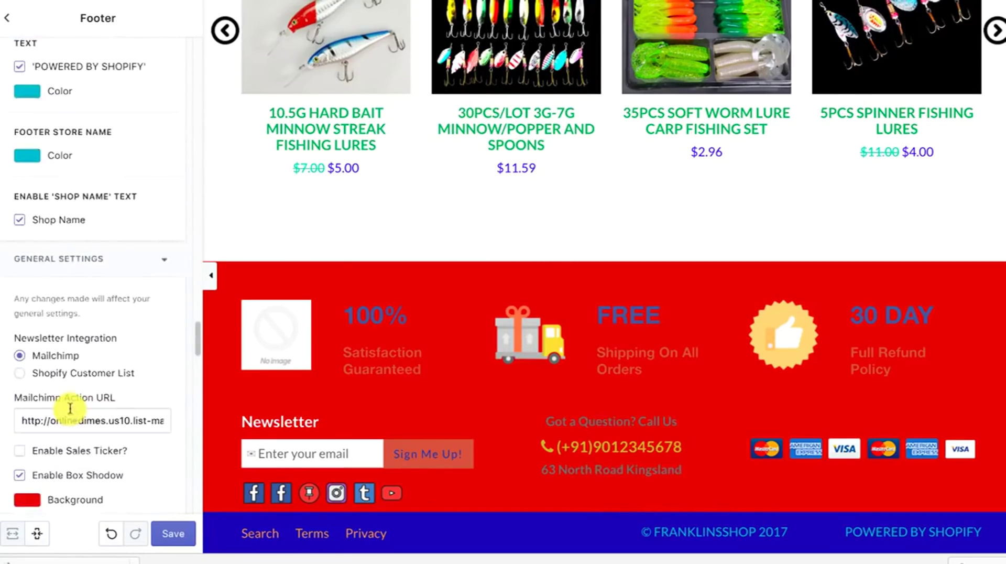
# - Hide the footer's phone number, the heading below it, and the 'POWERED BY SHOPIFY' and shop name texts
pyautogui.scroll(3, 69, 410)
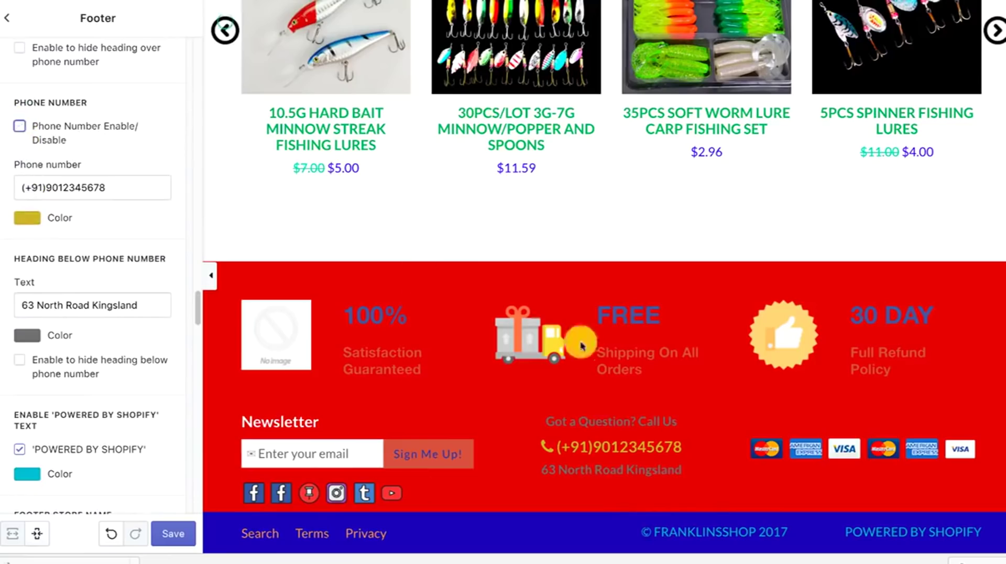
pyautogui.click(19, 361)
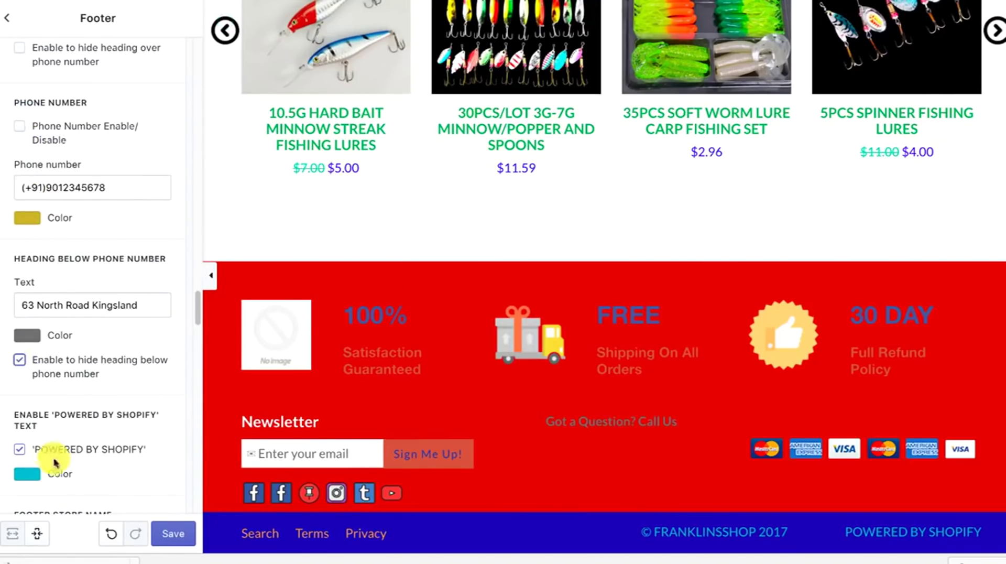
pyautogui.click(20, 452)
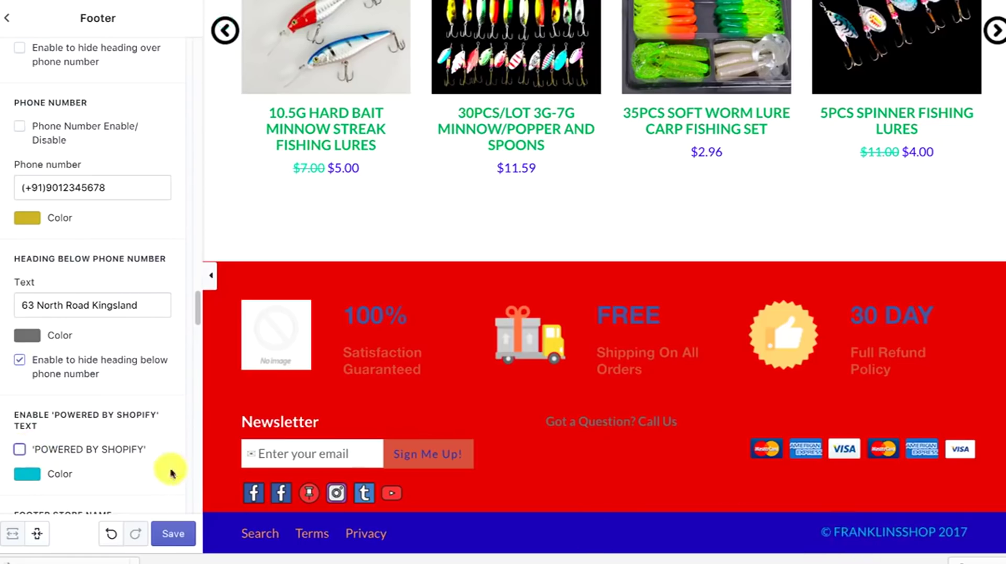
pyautogui.scroll(-2, 171, 473)
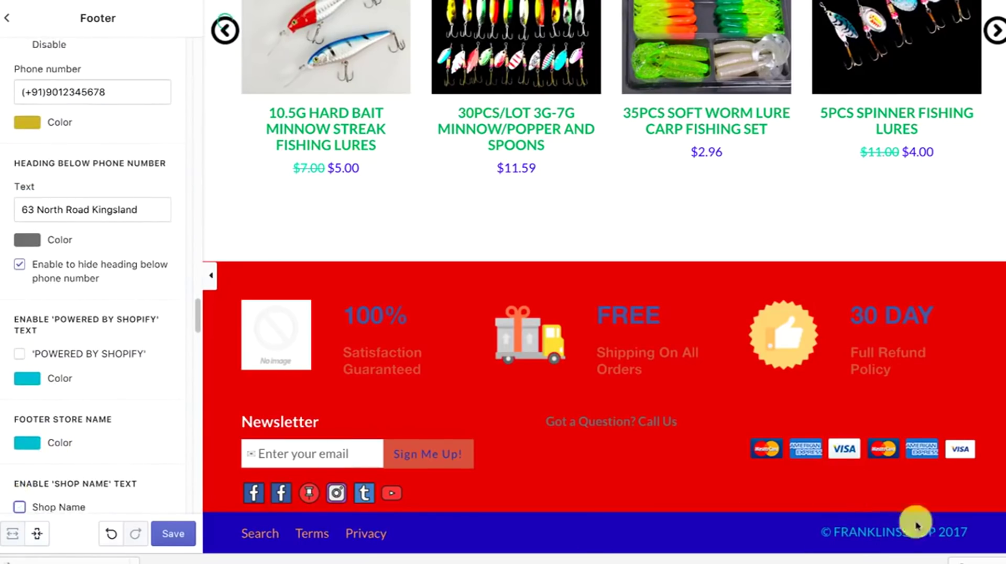
# - Hide the footer heading over the phone number
pyautogui.scroll(5, 121, 409)
pyautogui.scroll(2, 84, 235)
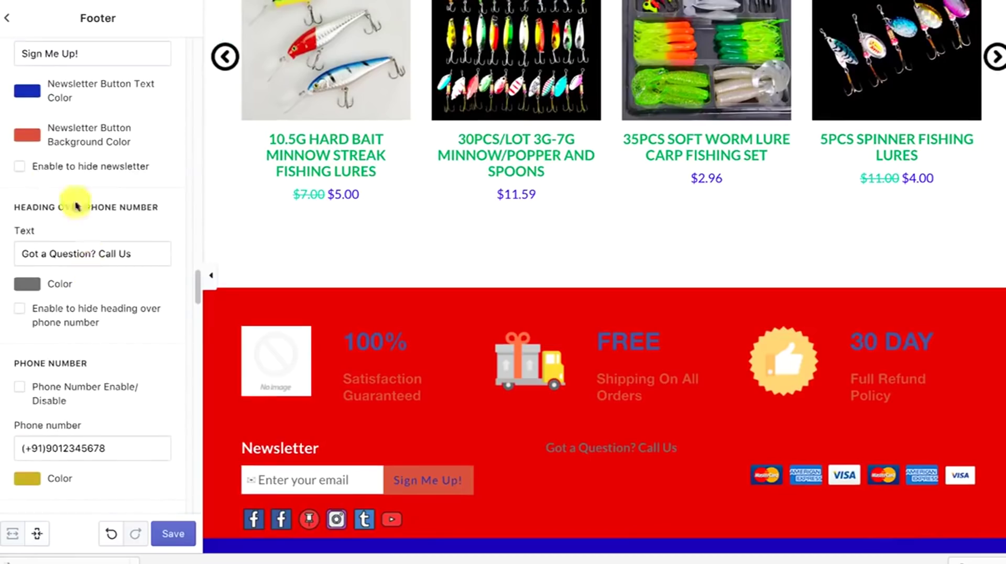
pyautogui.click(19, 312)
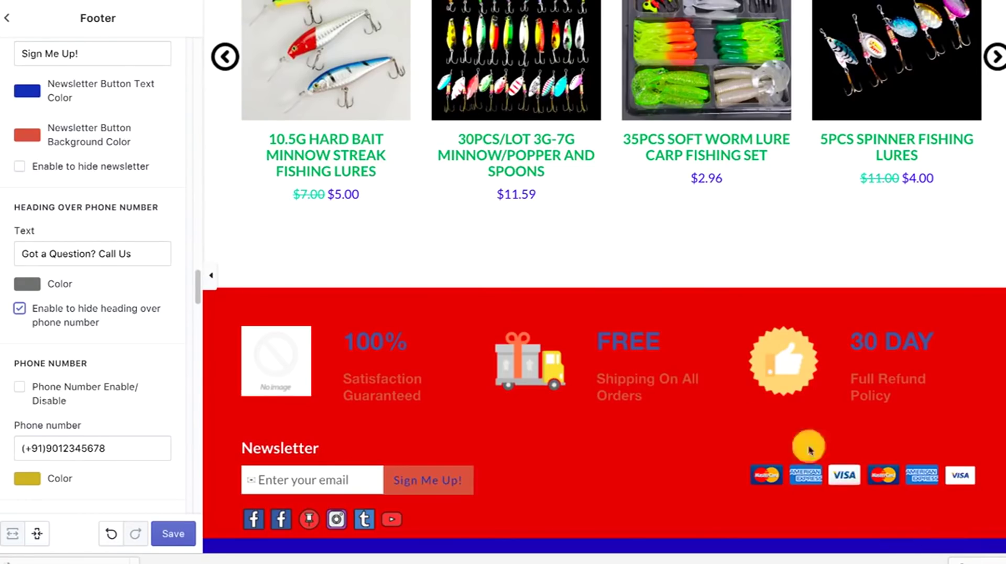
# - Reload the theme editor and discard the unsaved footer changes
pyautogui.scroll(15, 39, 334)
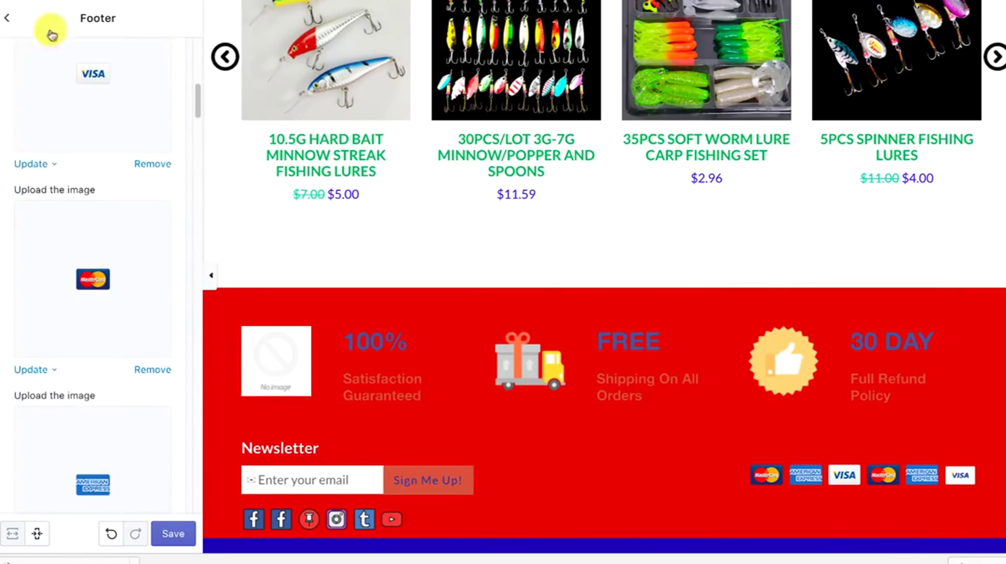
pyautogui.press('super+r')
pyautogui.click(546, 160)
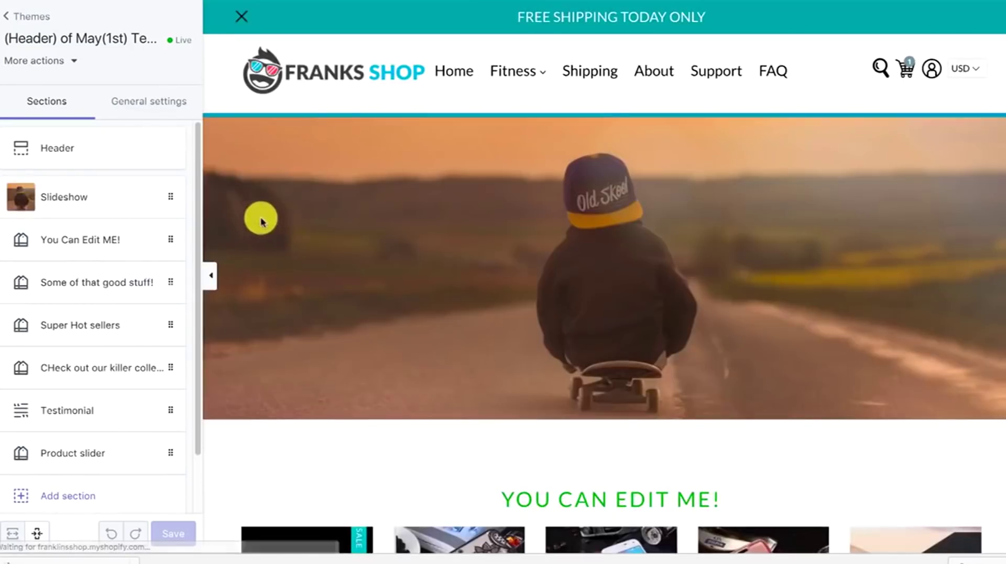
# - Check the footer in the reloaded preview and open the Dope Case Phone Case product page from the home page
pyautogui.scroll(-15, 438, 222)
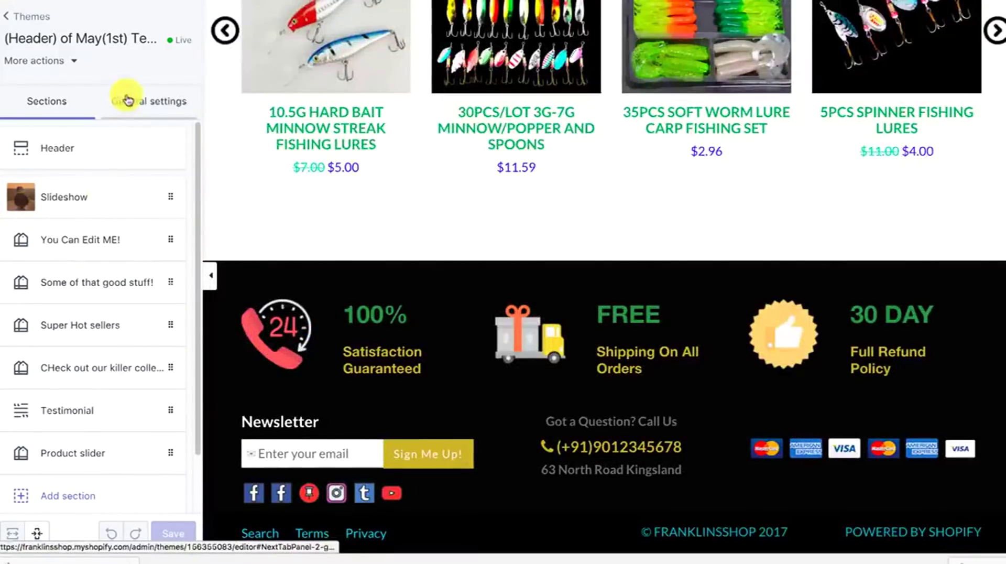
pyautogui.scroll(15, 517, 194)
pyautogui.scroll(5, 518, 196)
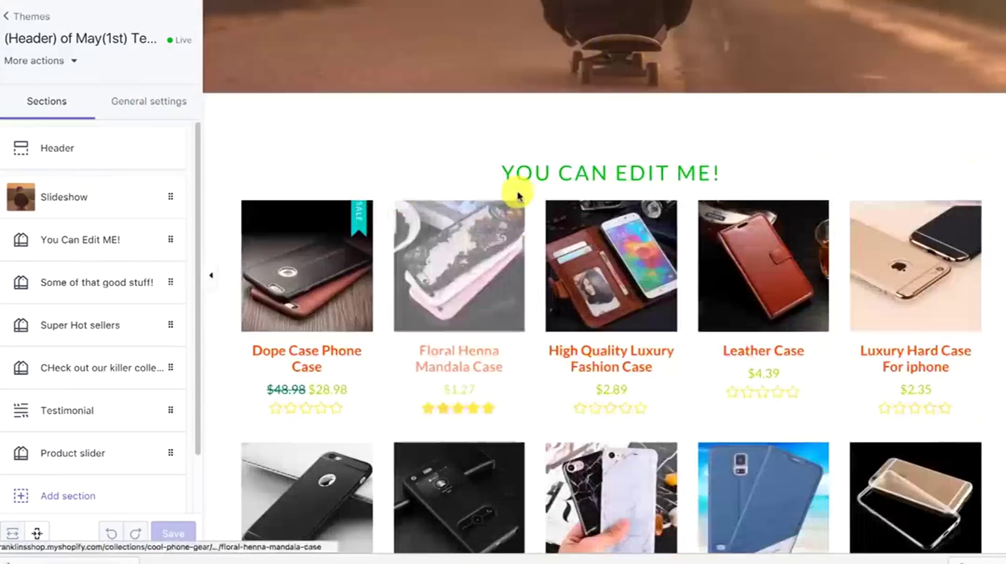
pyautogui.click(362, 271)
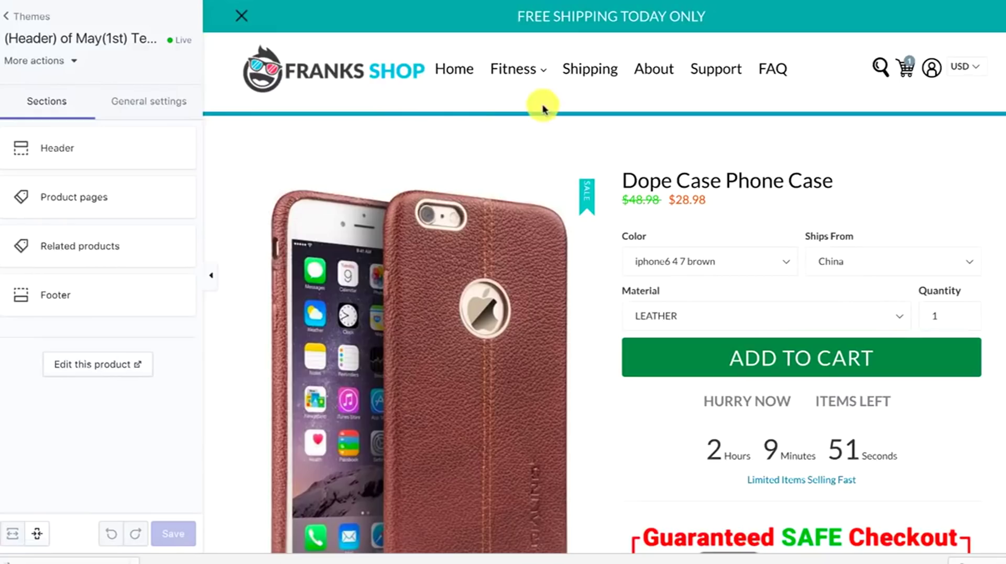
# - Open the Product pages section settings and set the product heading color to bright green
pyautogui.scroll(-1, 542, 104)
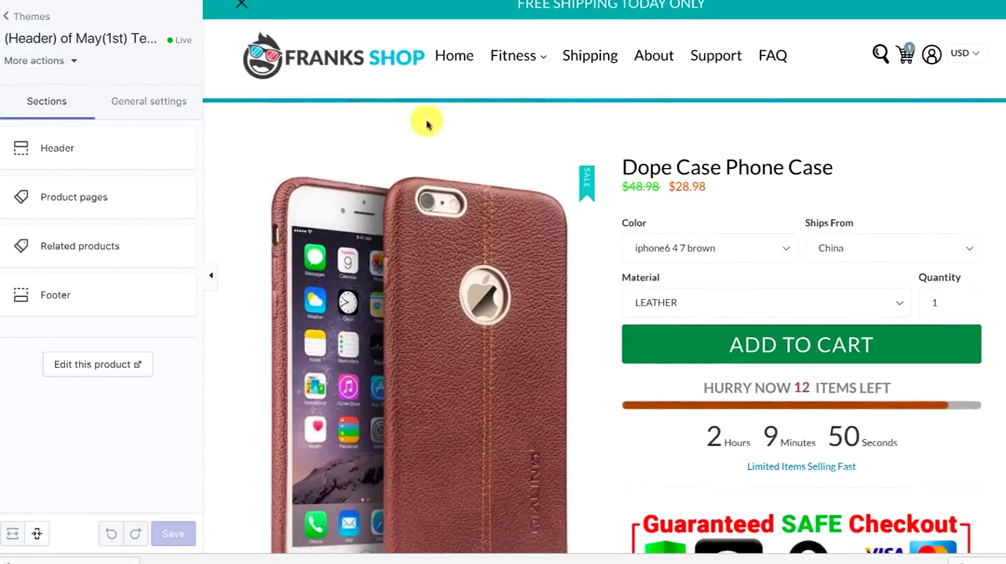
pyautogui.click(54, 208)
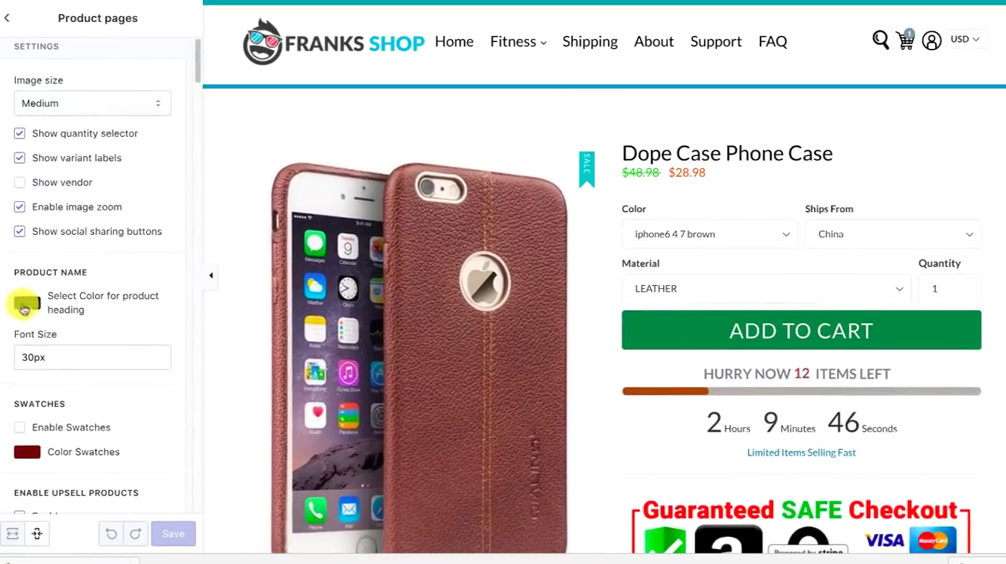
pyautogui.click(24, 308)
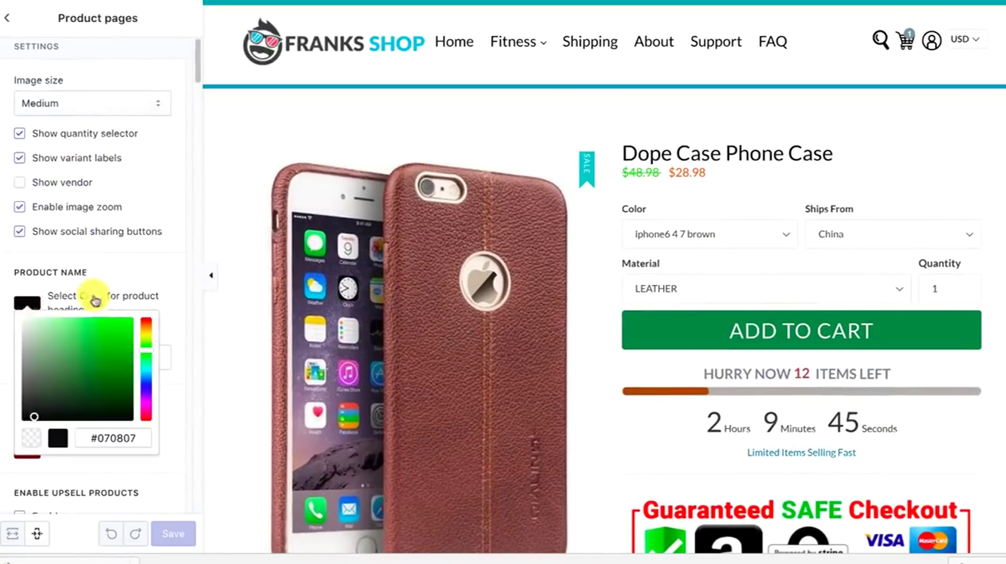
pyautogui.click(118, 328)
pyautogui.click(214, 242)
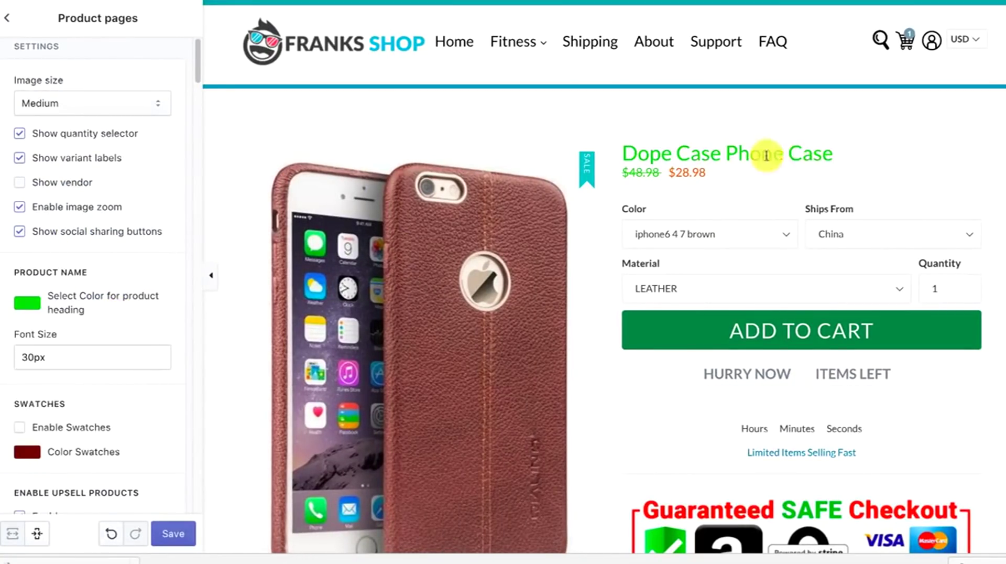
# - Set the product page's cut-through price color to blue and try out another color for the regular price
pyautogui.scroll(-1, 79, 368)
pyautogui.scroll(-3, 79, 369)
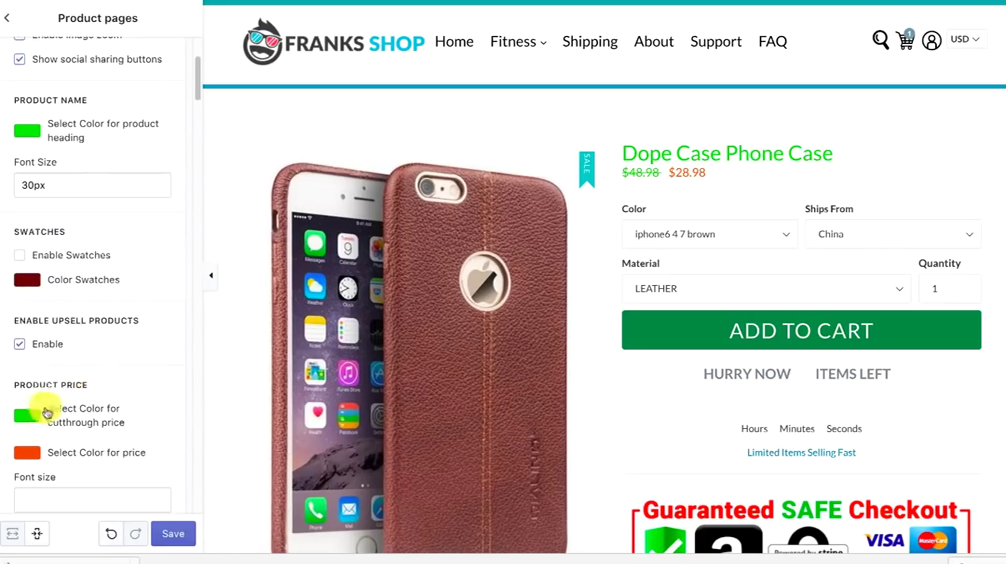
pyautogui.click(50, 417)
pyautogui.click(148, 351)
pyautogui.click(168, 332)
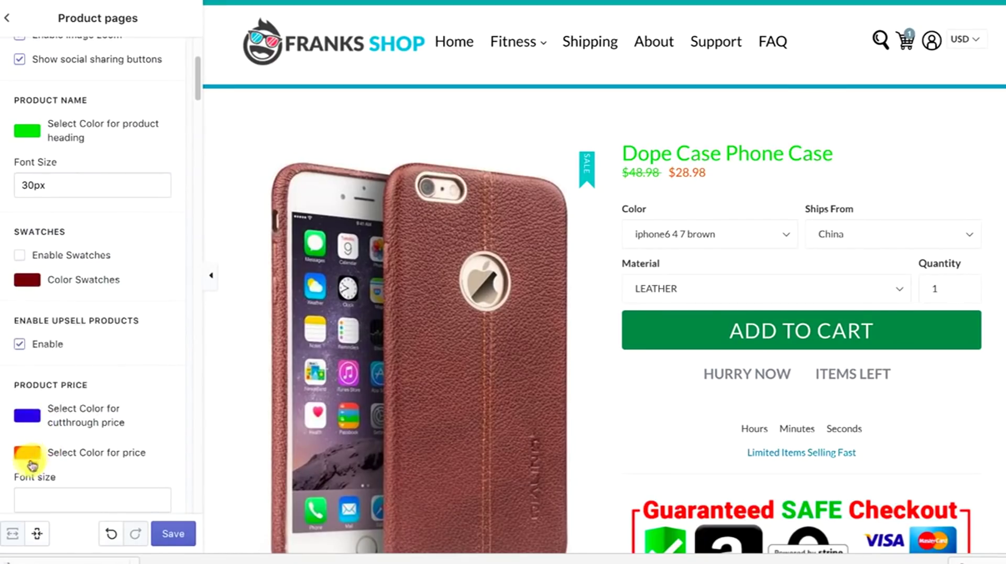
pyautogui.click(139, 455)
pyautogui.click(147, 404)
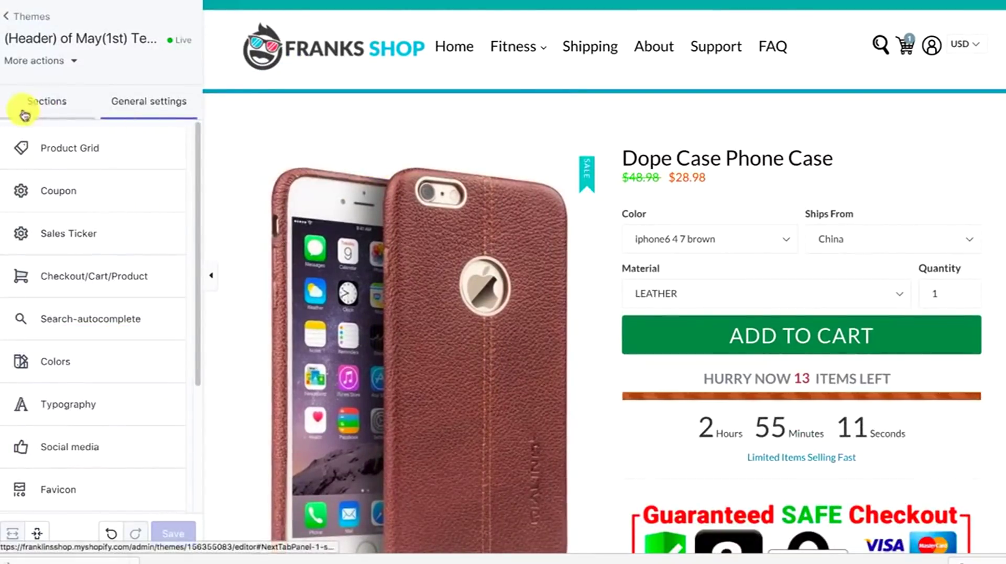
# - Reopen the Product pages section settings and look over the product page preview
pyautogui.click(23, 114)
pyautogui.click(74, 196)
pyautogui.scroll(-2, 118, 212)
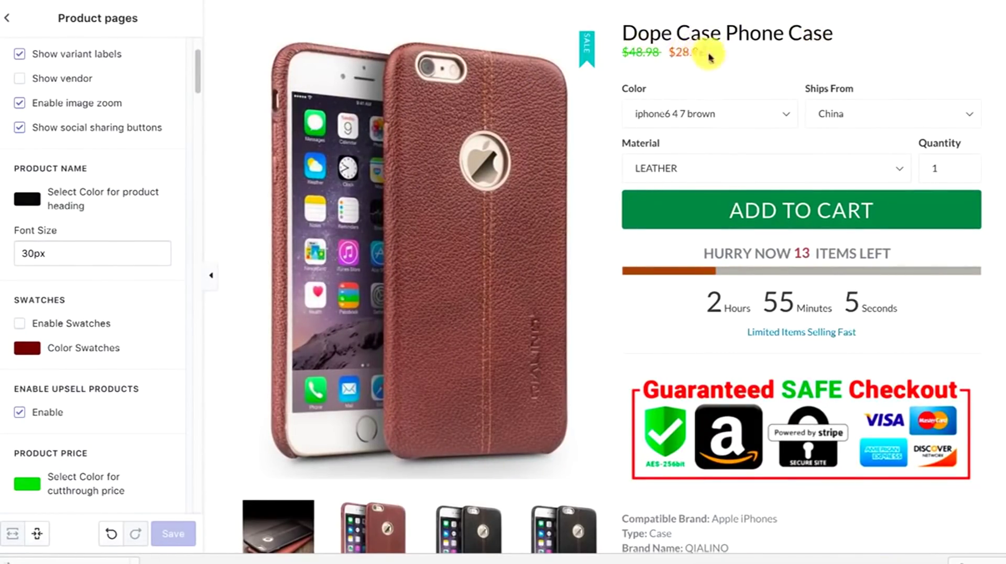
pyautogui.scroll(-1, 692, 64)
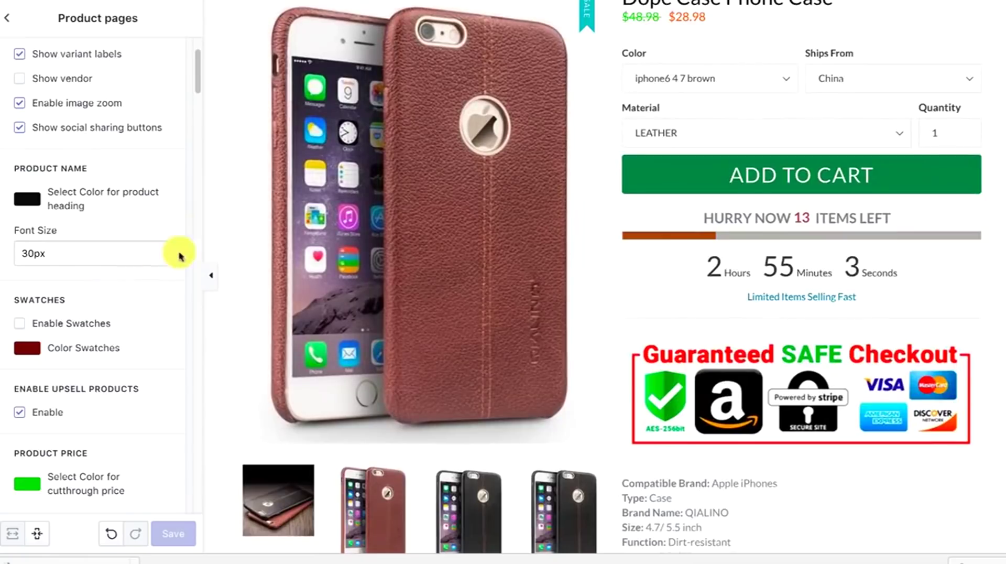
pyautogui.scroll(-1, 168, 251)
# - Try out swatches for the product variants in the preview and disable them again
pyautogui.click(18, 270)
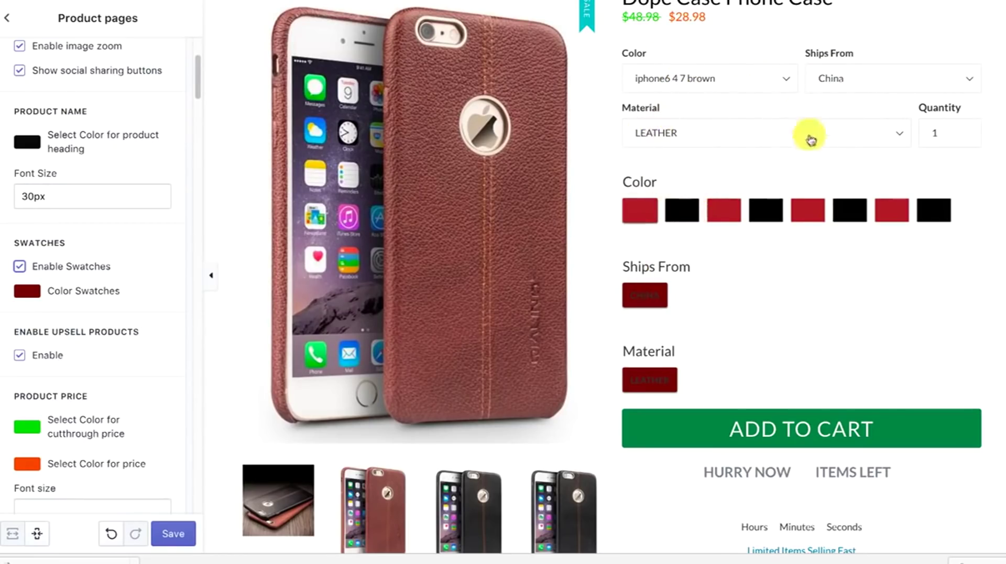
pyautogui.click(19, 356)
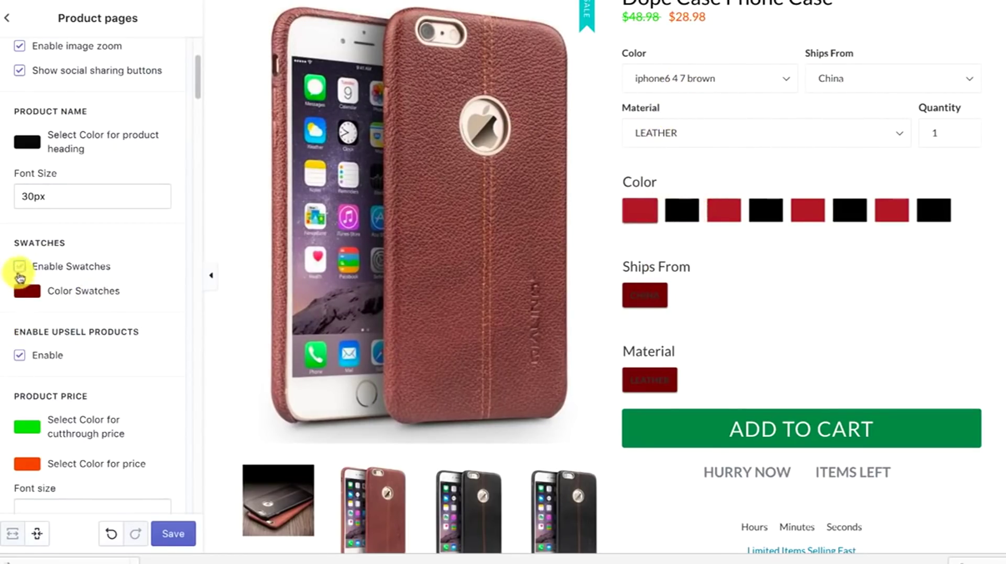
pyautogui.click(20, 266)
# - Set the Add to Cart button color on the product page to dark red (#852908)
pyautogui.scroll(-3, 78, 304)
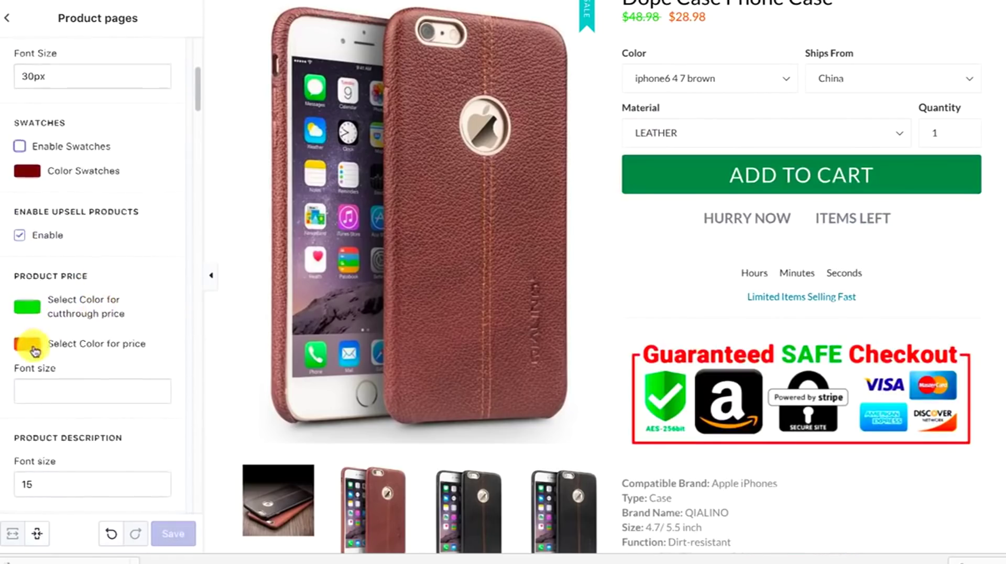
pyautogui.scroll(-2, 35, 350)
pyautogui.click(24, 314)
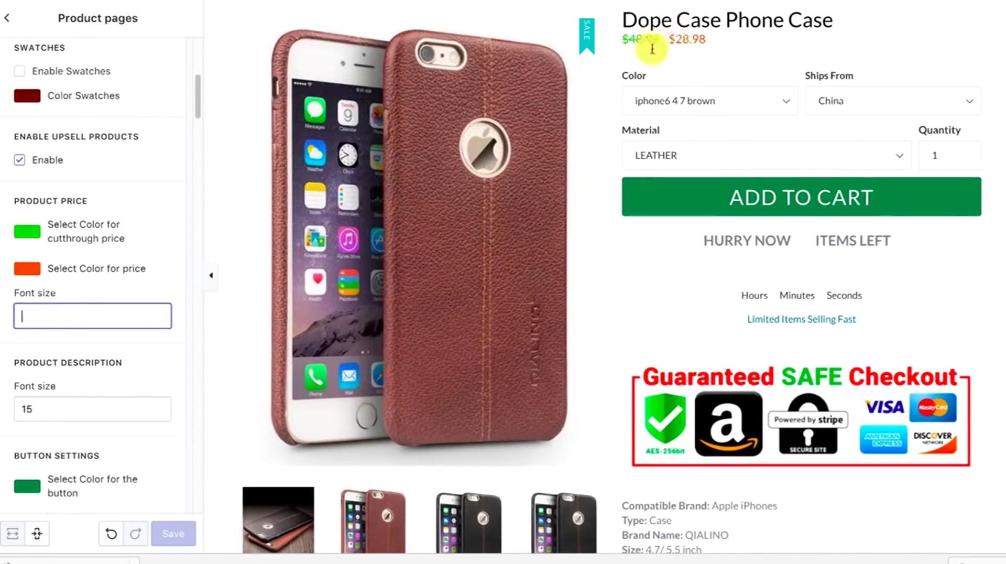
pyautogui.scroll(-3, 139, 250)
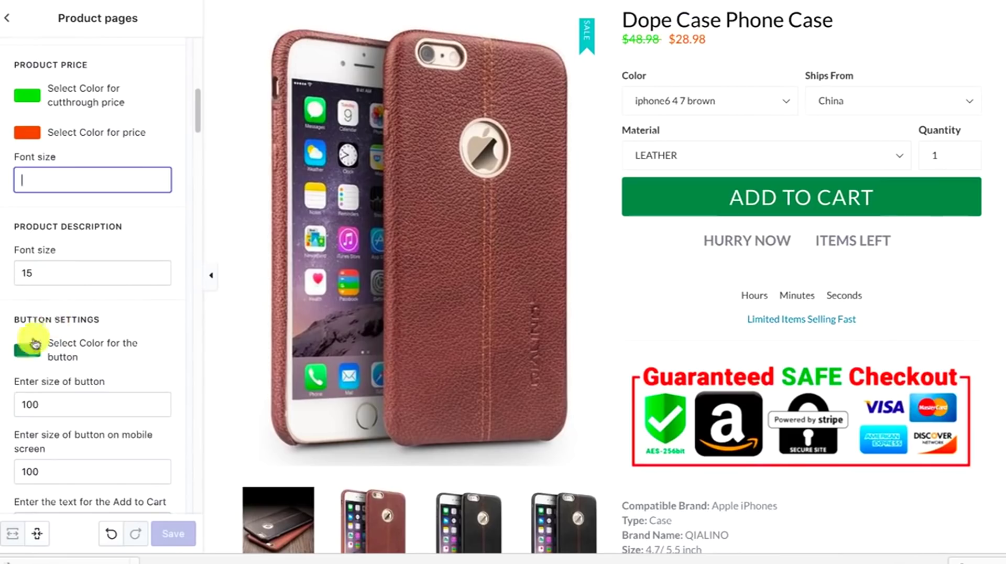
pyautogui.click(35, 343)
pyautogui.click(145, 372)
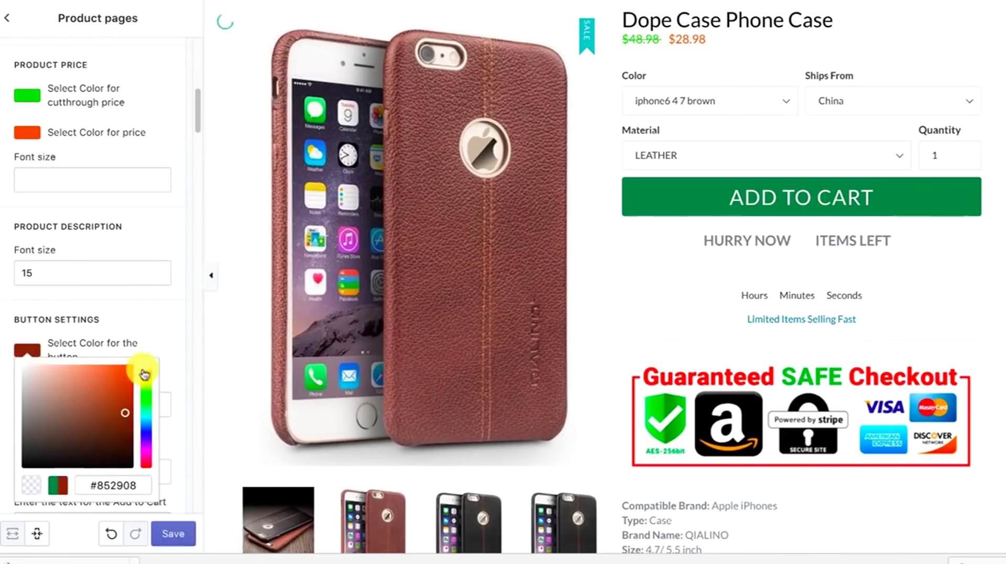
pyautogui.click(167, 327)
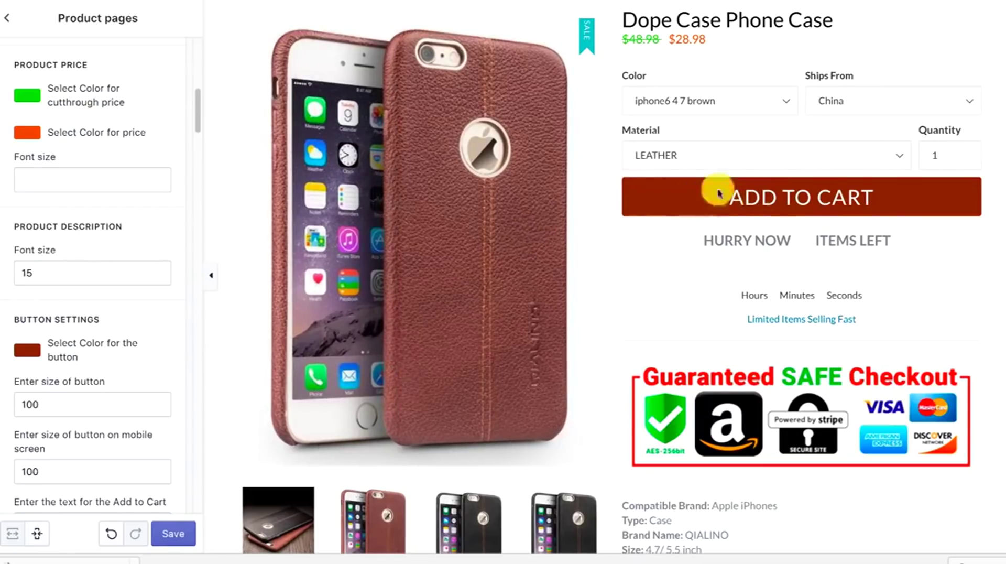
# - Try out a size of 80 for the Add to Cart button and check it in the preview
pyautogui.scroll(-2, 135, 278)
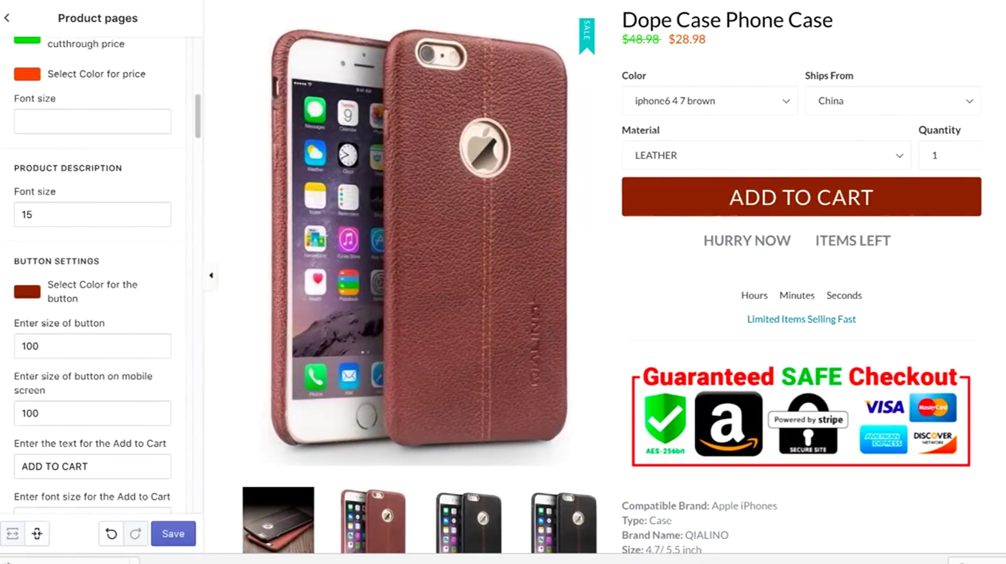
pyautogui.click(23, 346)
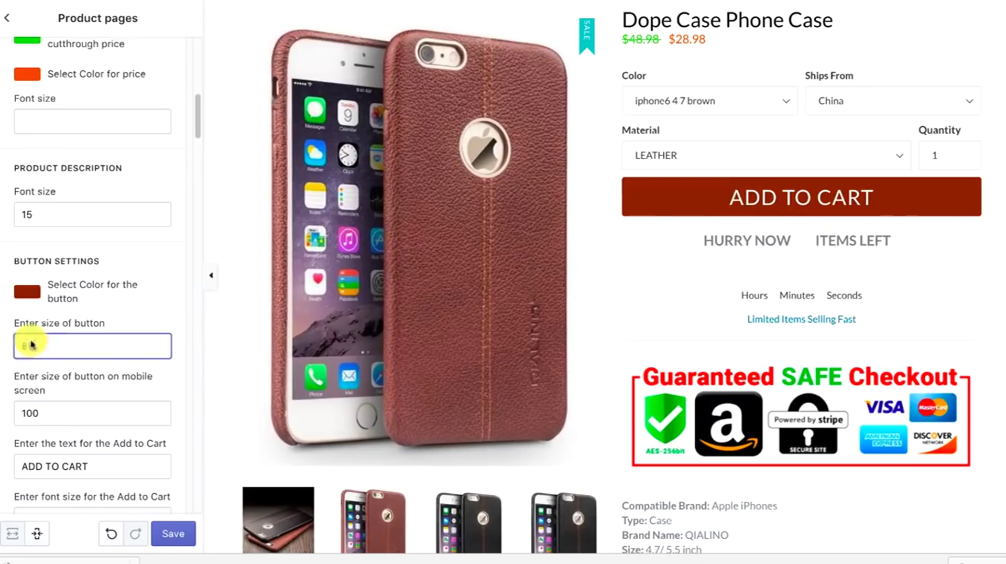
pyautogui.write('80')
pyautogui.click(143, 294)
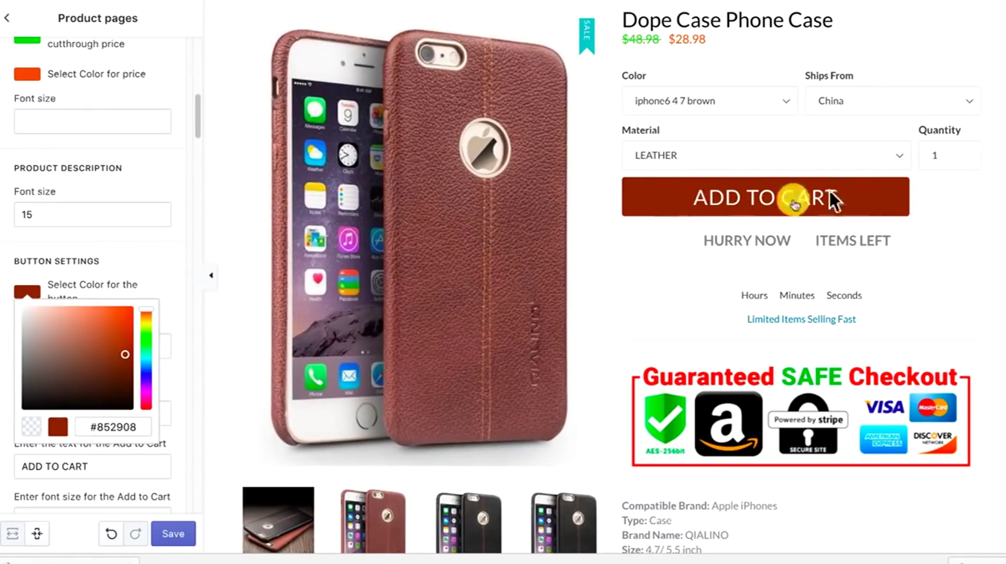
pyautogui.click(175, 258)
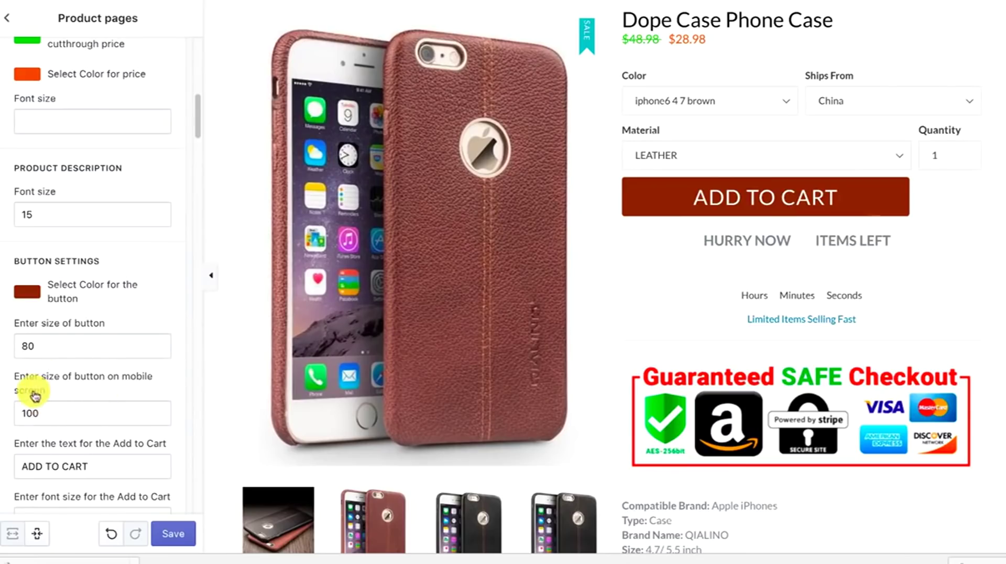
# - Try out "fghgfn" as the Add to Cart button text in the preview
pyautogui.scroll(-1, 35, 396)
pyautogui.click(38, 441)
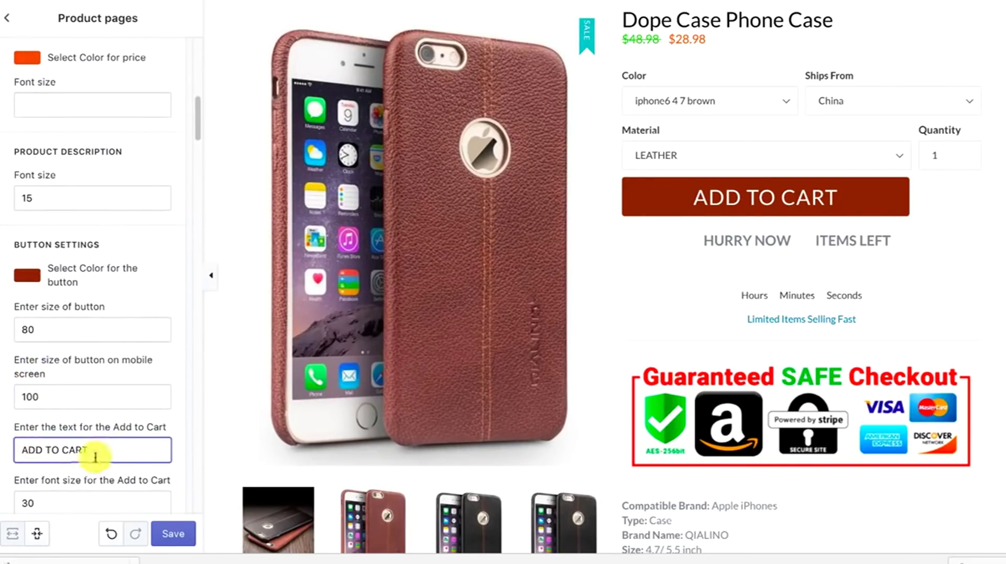
pyautogui.moveTo(96, 456); pyautogui.dragTo(1, 454)
pyautogui.write('fghgfn')
pyautogui.click(382, 224)
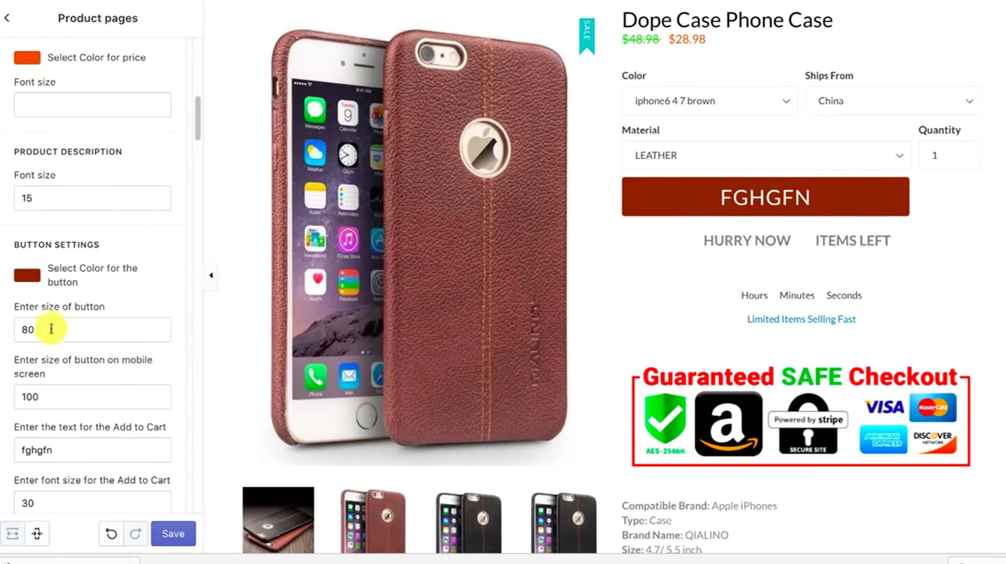
# - Reload the theme editor, discarding the unsaved changes, and reopen the Product pages section settings
pyautogui.scroll(-5, 51, 329)
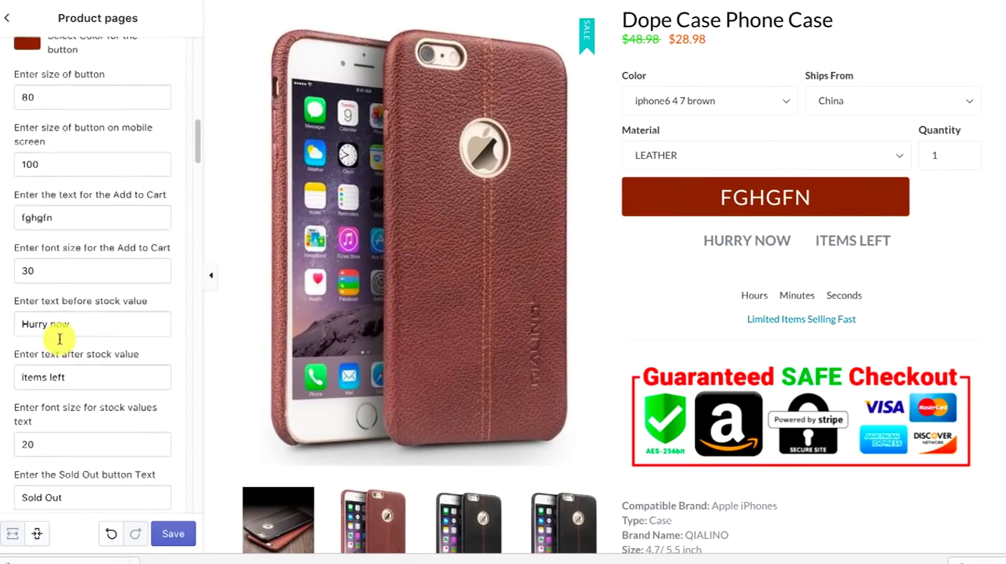
pyautogui.scroll(7, 60, 339)
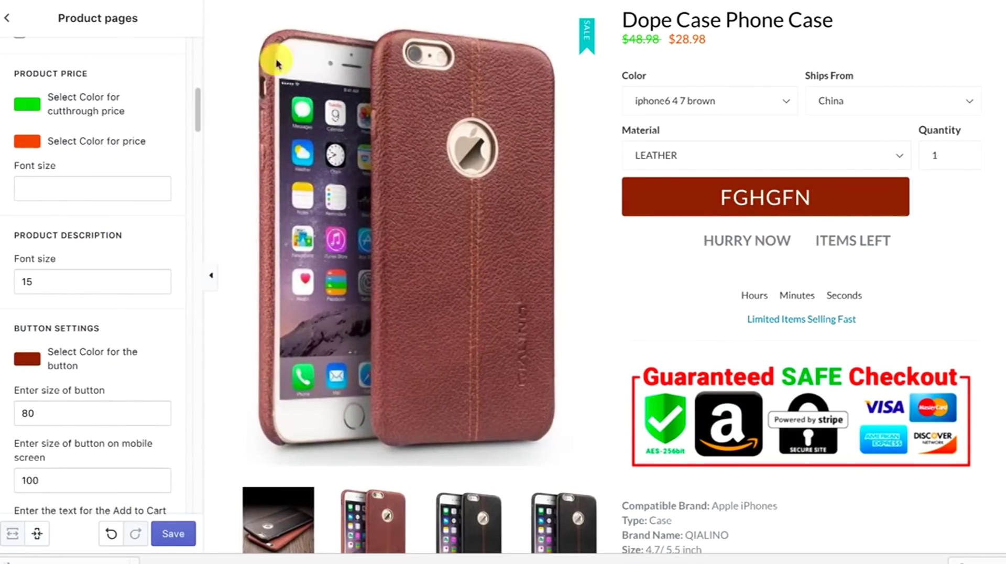
pyautogui.press('super+r')
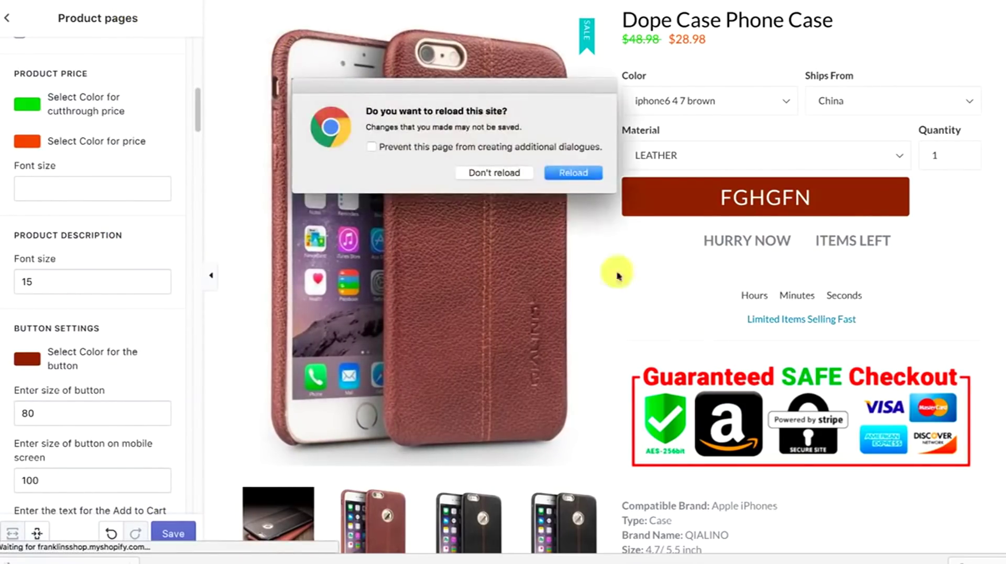
pyautogui.click(572, 173)
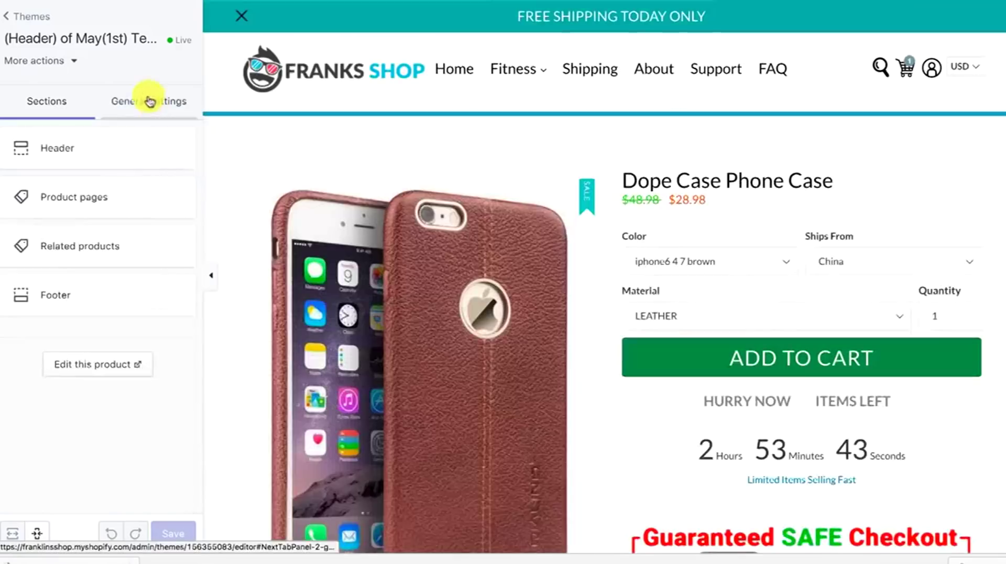
pyautogui.click(112, 197)
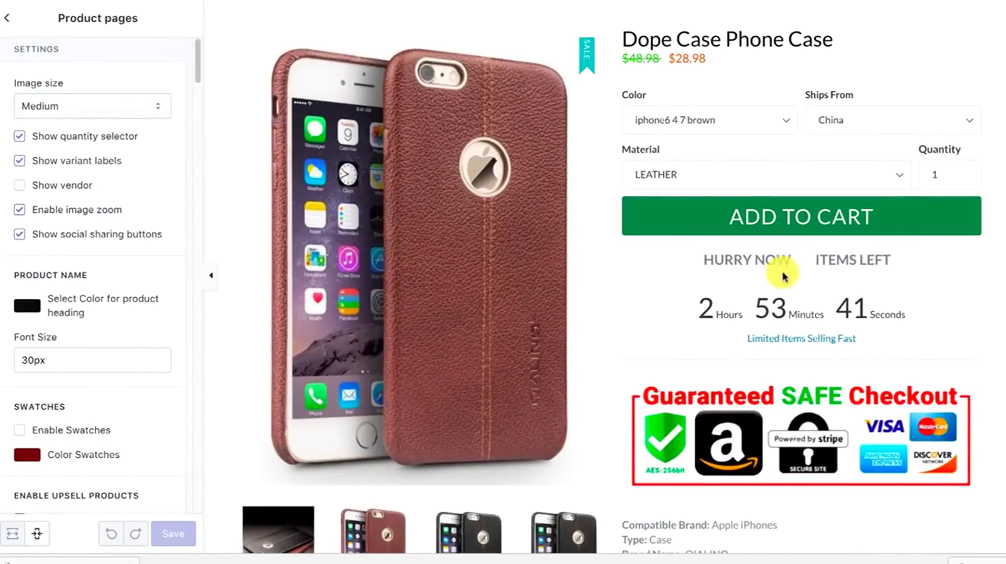
# - Look through the countdown style, progress bar style and progress bar color options of the product page
pyautogui.moveTo(200, 67); pyautogui.dragTo(224, 503)
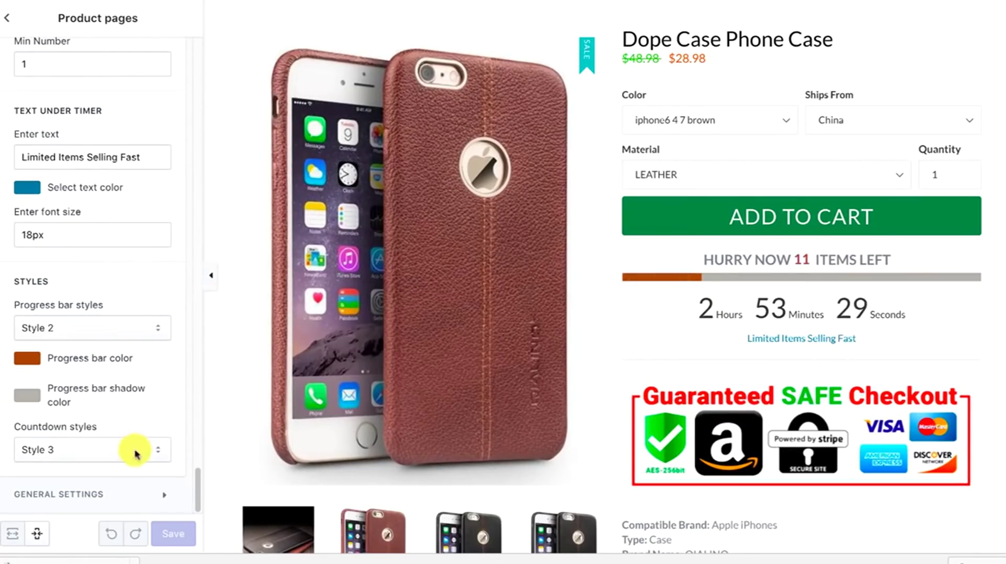
pyautogui.click(118, 454)
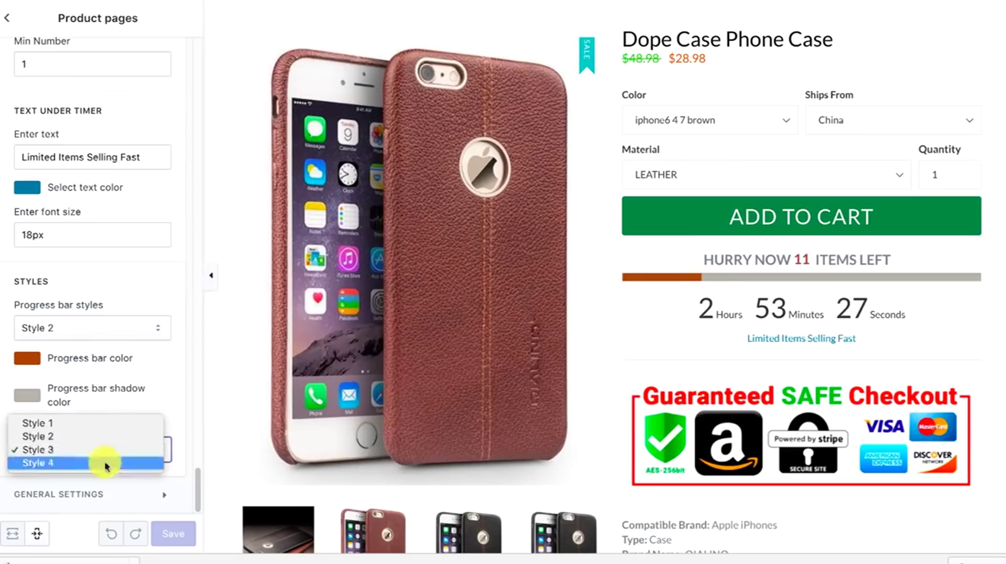
pyautogui.click(46, 356)
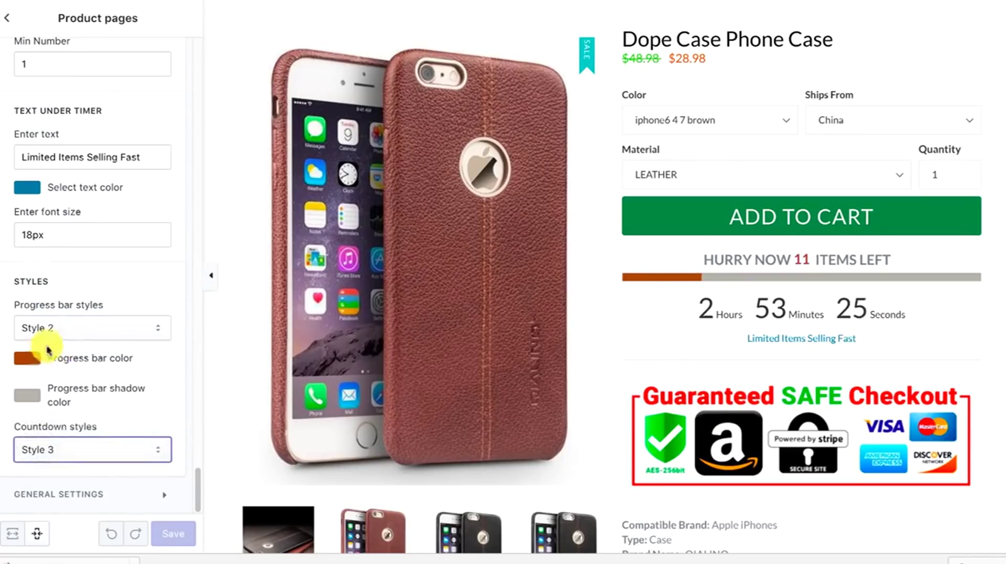
pyautogui.click(65, 328)
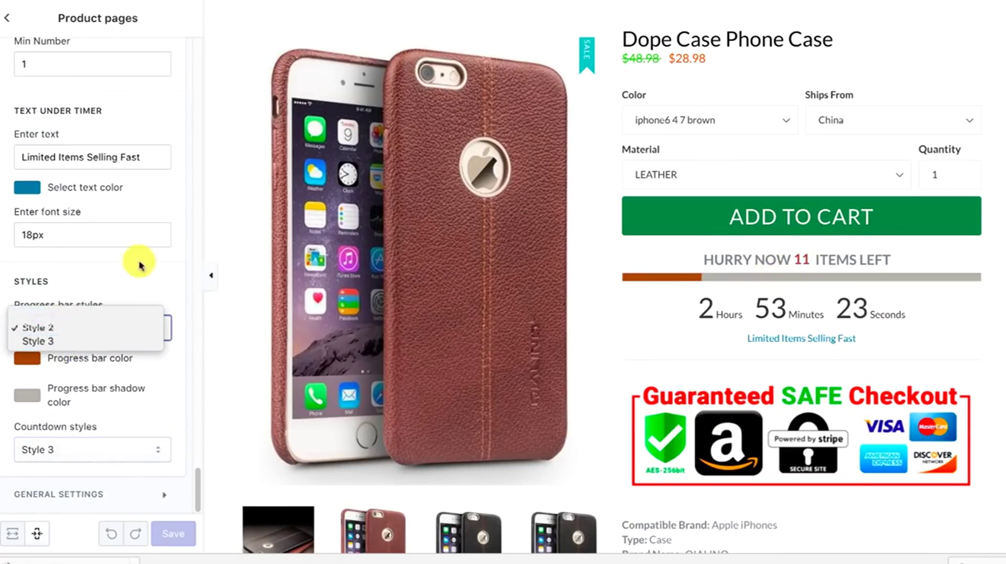
pyautogui.click(135, 262)
pyautogui.click(78, 319)
pyautogui.click(53, 327)
pyautogui.click(29, 358)
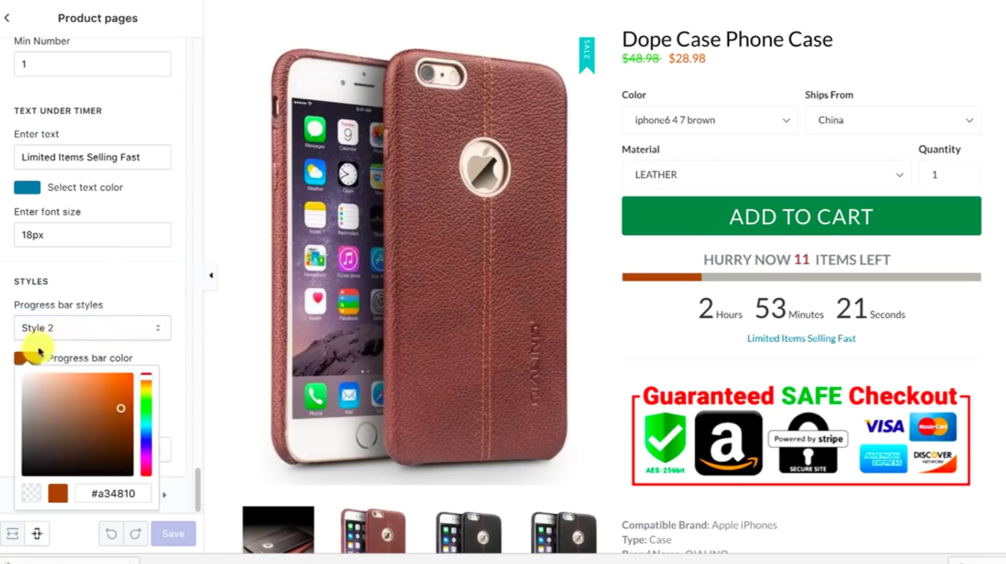
pyautogui.click(167, 327)
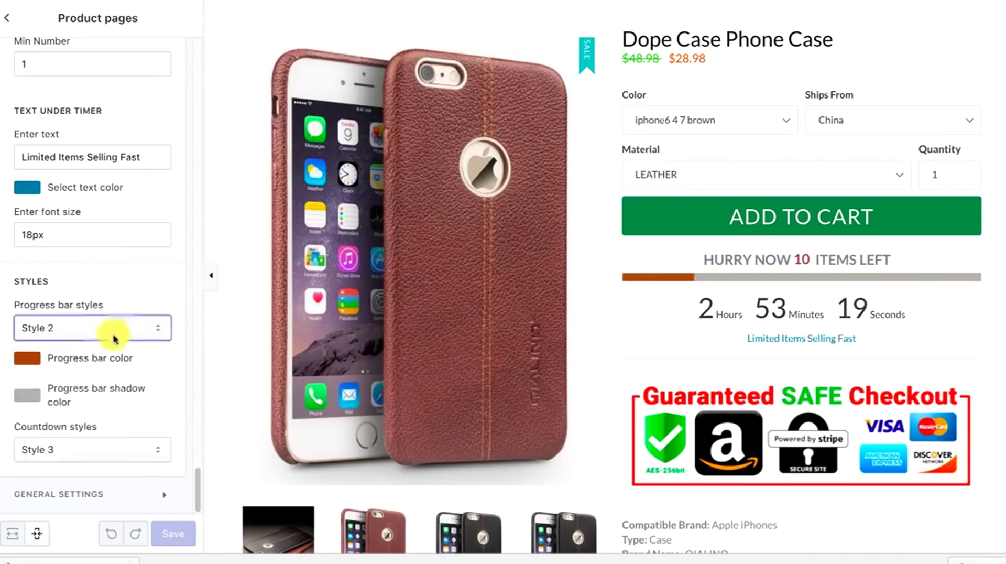
# - Set the product page's progress bar color to green (#29a310)
pyautogui.click(29, 357)
pyautogui.click(146, 404)
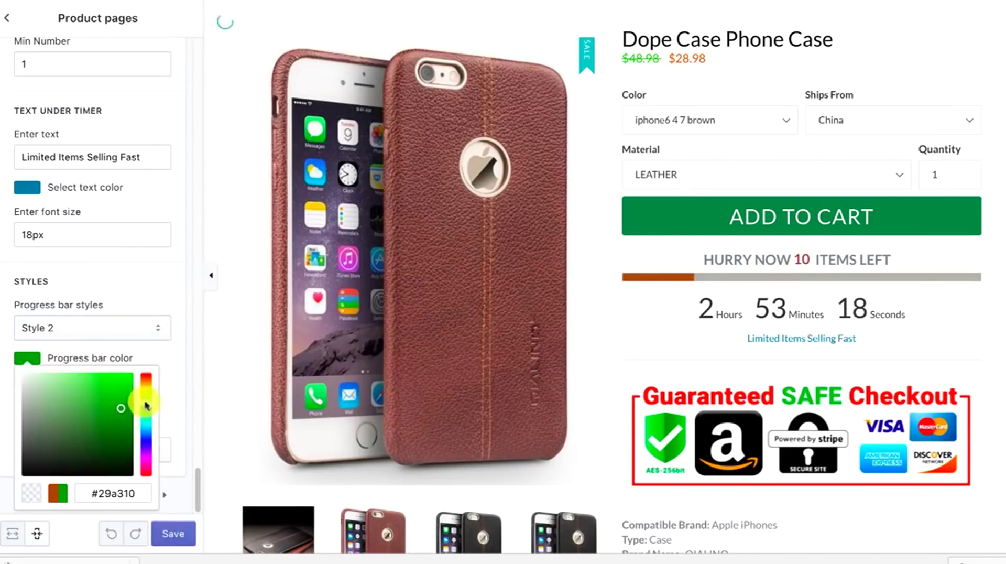
pyautogui.click(137, 308)
# - Set the progress bar shadow color to a lighter grey and save the theme changes
pyautogui.click(26, 394)
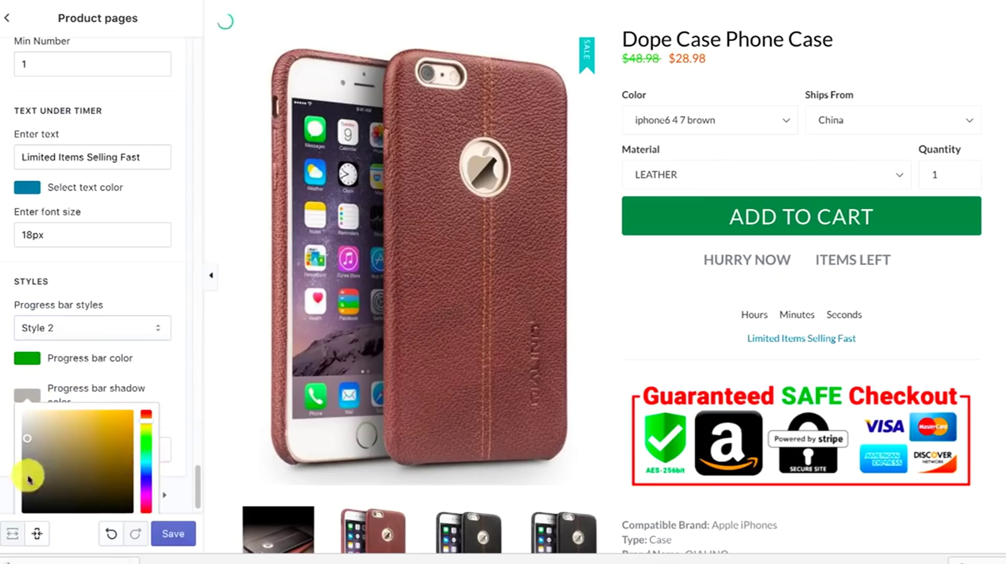
pyautogui.click(34, 436)
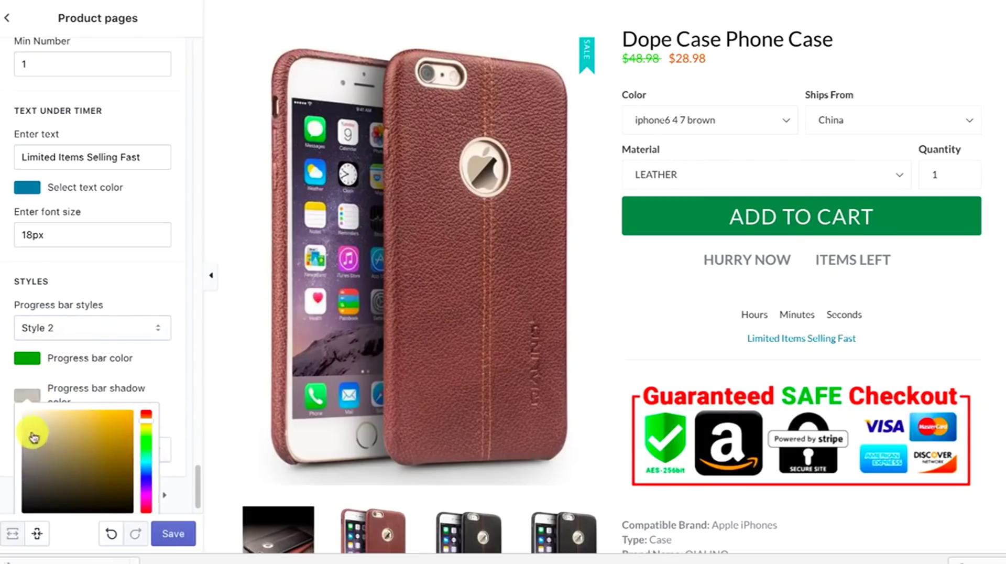
pyautogui.click(172, 545)
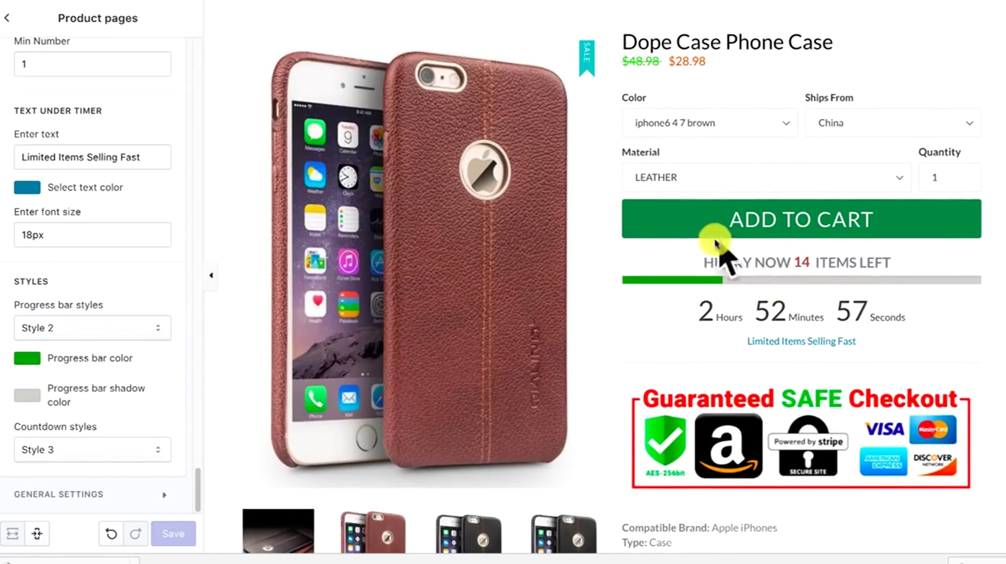
# - Try hiding the bottom security badge on the product page and enable it again
pyautogui.scroll(-4, 482, 256)
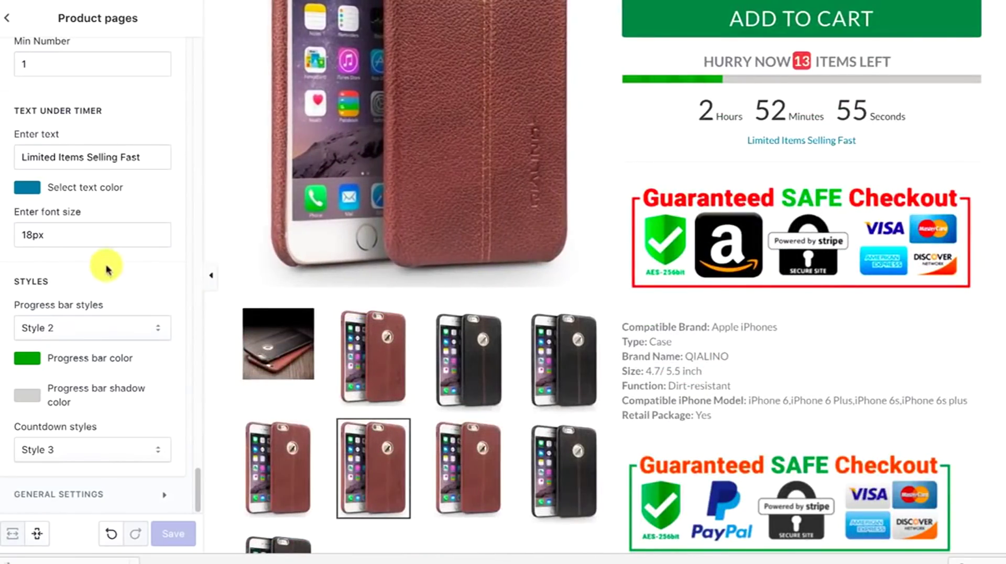
pyautogui.scroll(5, 105, 269)
pyautogui.scroll(-10, 107, 270)
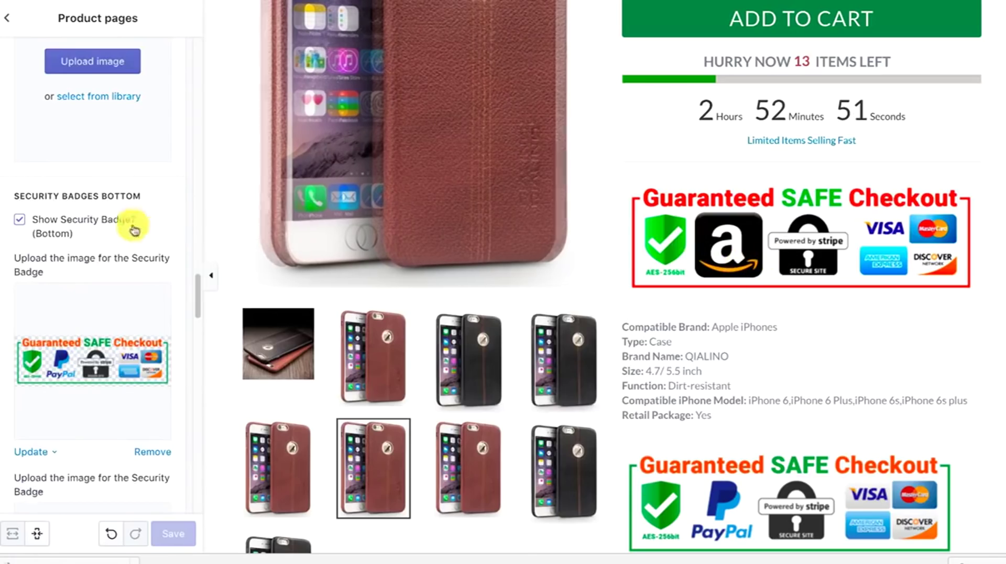
pyautogui.click(21, 221)
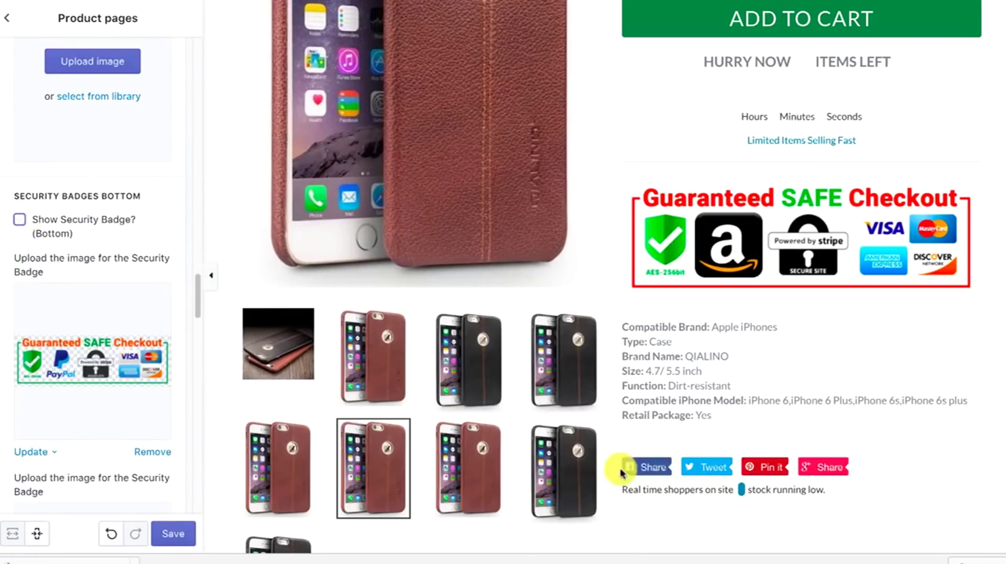
pyautogui.click(19, 220)
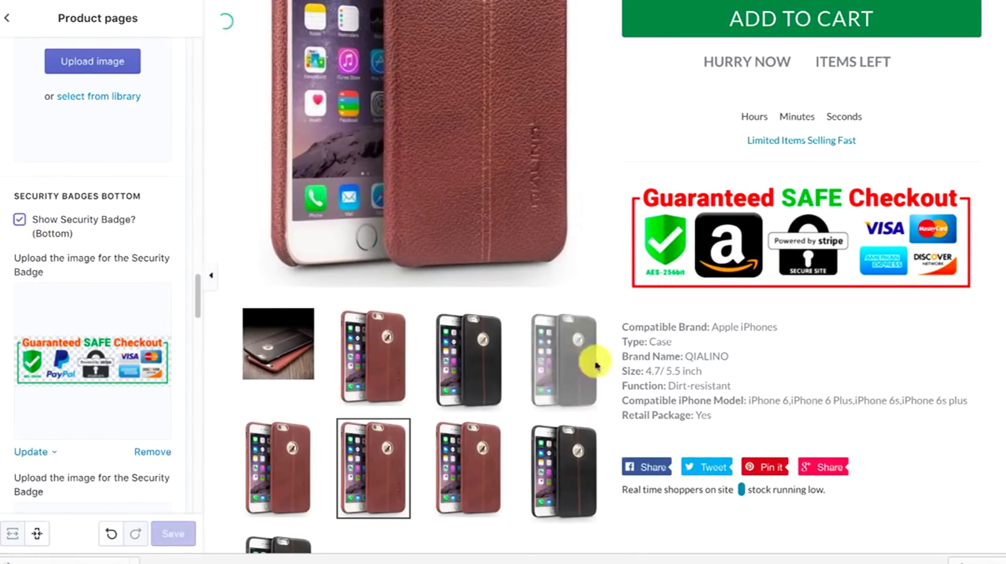
# - Look over the top and bottom security badge image settings and compare them with the product page preview
pyautogui.scroll(-1, 163, 352)
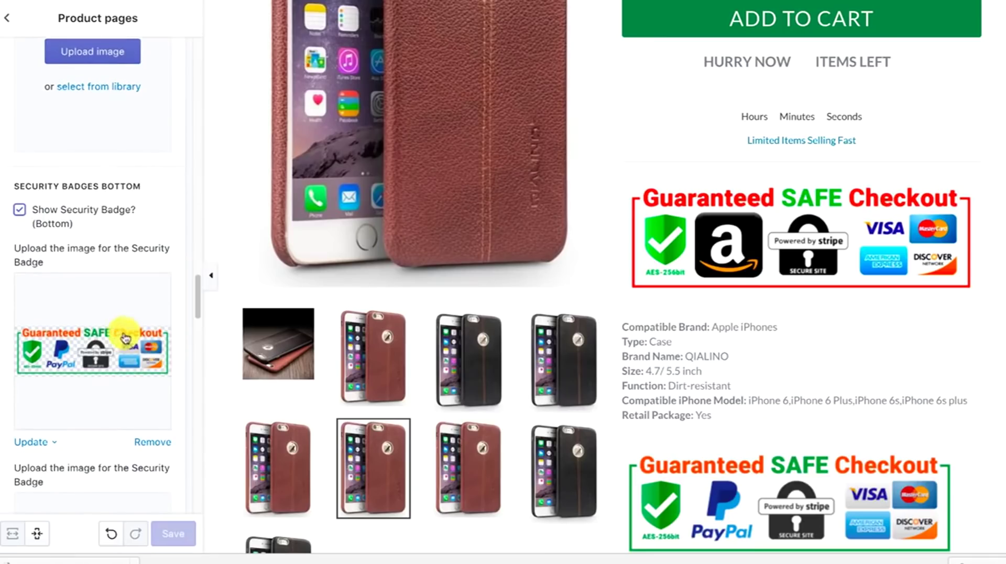
pyautogui.scroll(-1, 63, 354)
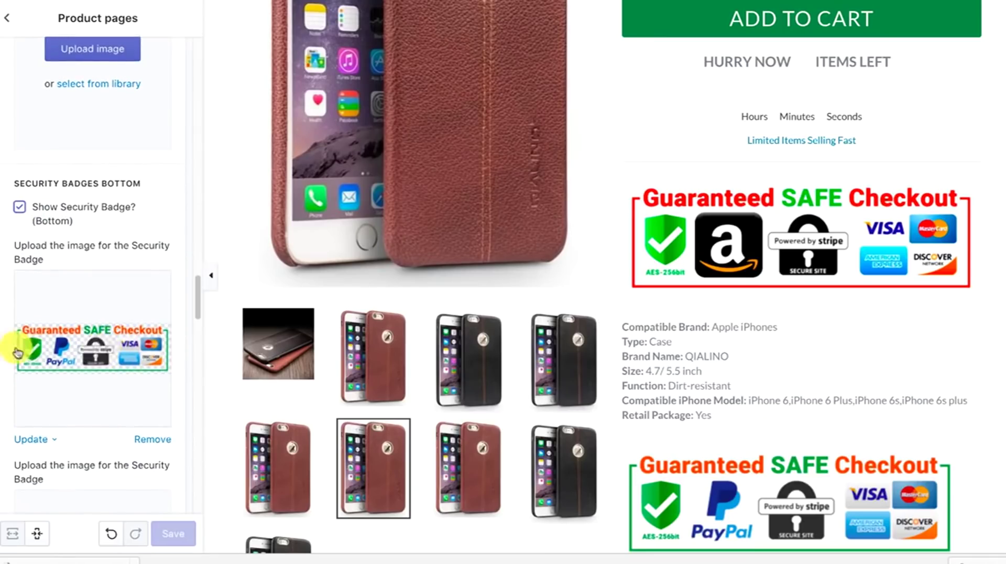
pyautogui.scroll(-3, 92, 329)
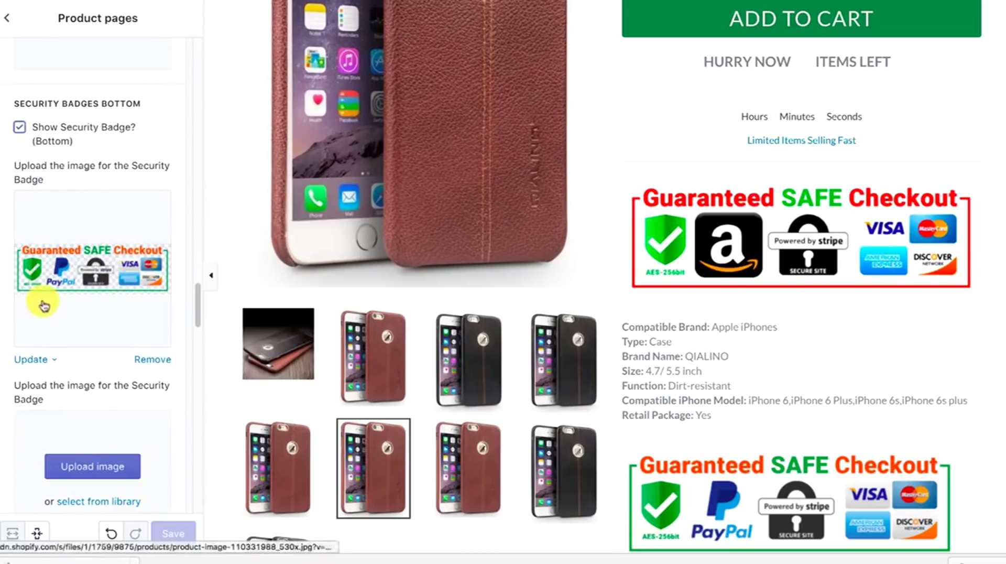
pyautogui.scroll(-10, 235, 317)
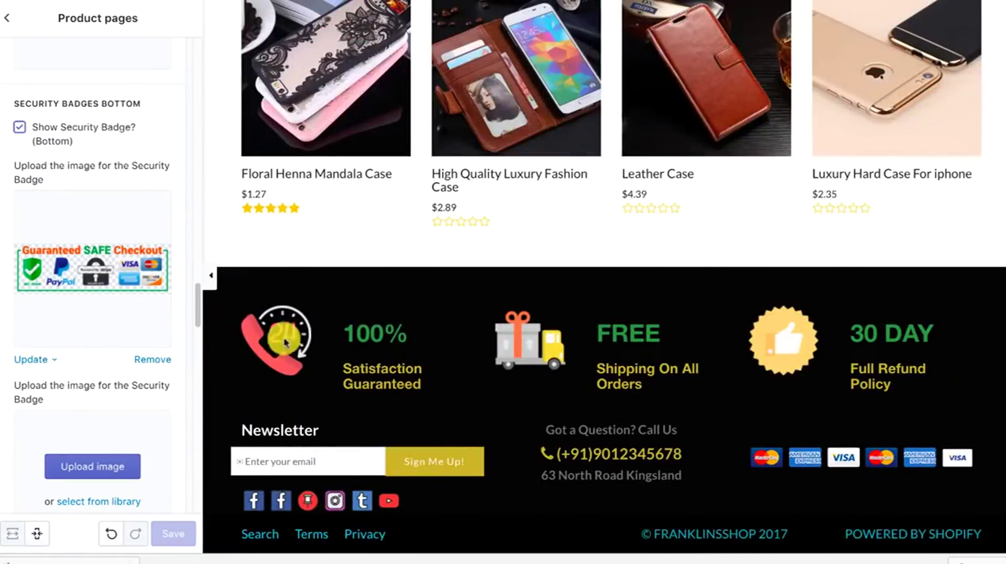
pyautogui.scroll(10, 285, 334)
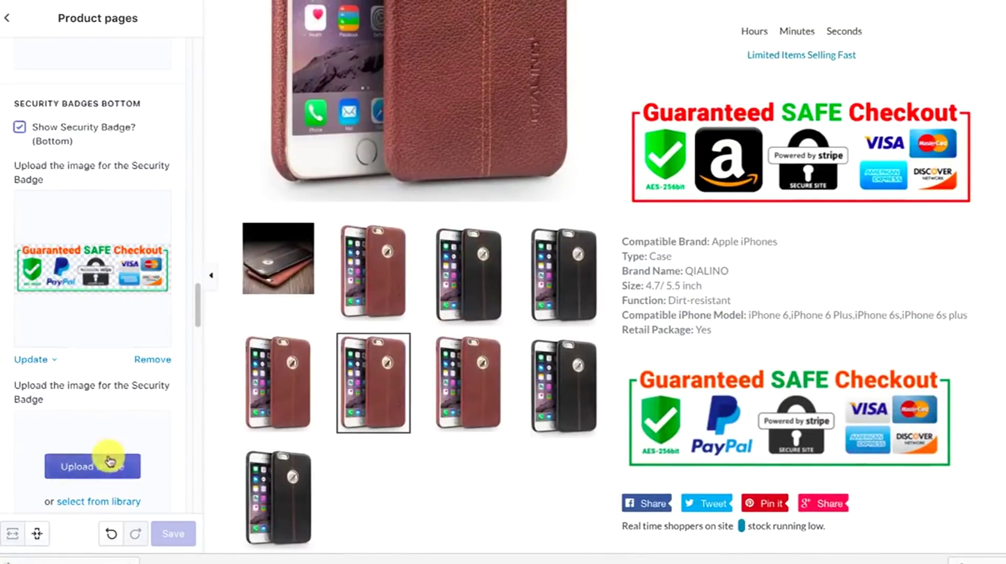
pyautogui.scroll(-4, 101, 410)
pyautogui.scroll(2, 183, 315)
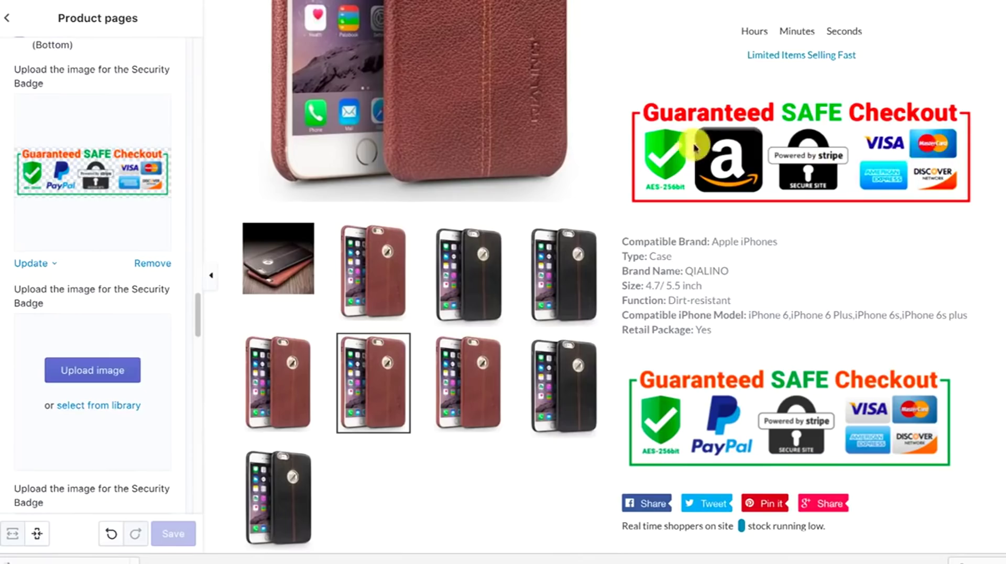
pyautogui.scroll(7, 135, 218)
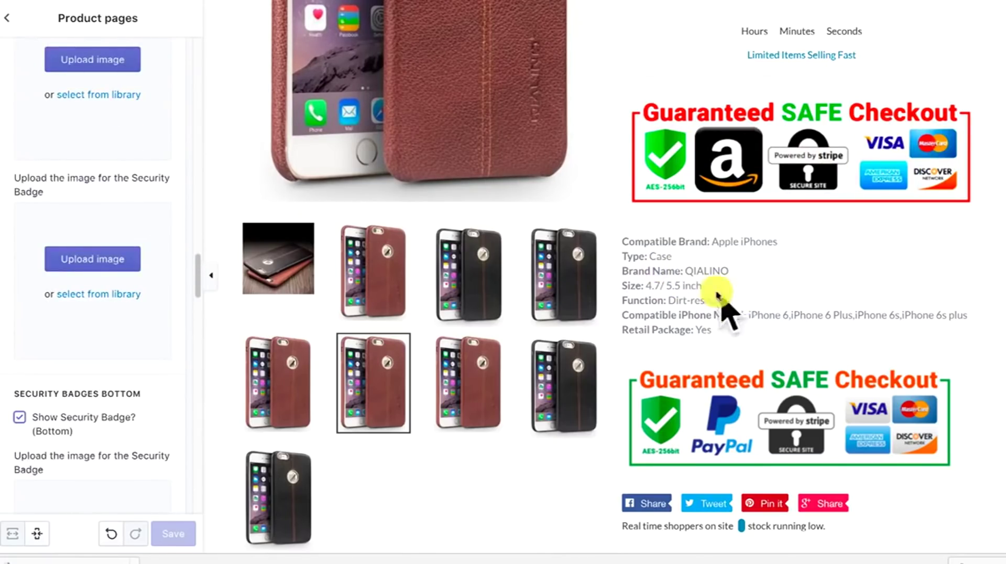
pyautogui.scroll(6, 50, 303)
pyautogui.scroll(4, 49, 302)
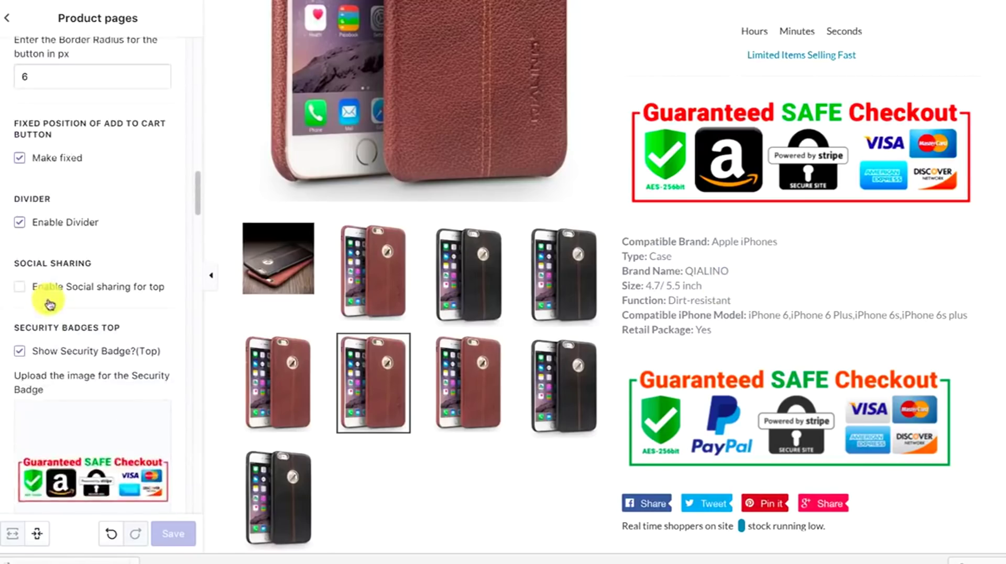
# - Set the product description font size to 15px
pyautogui.scroll(10, 66, 245)
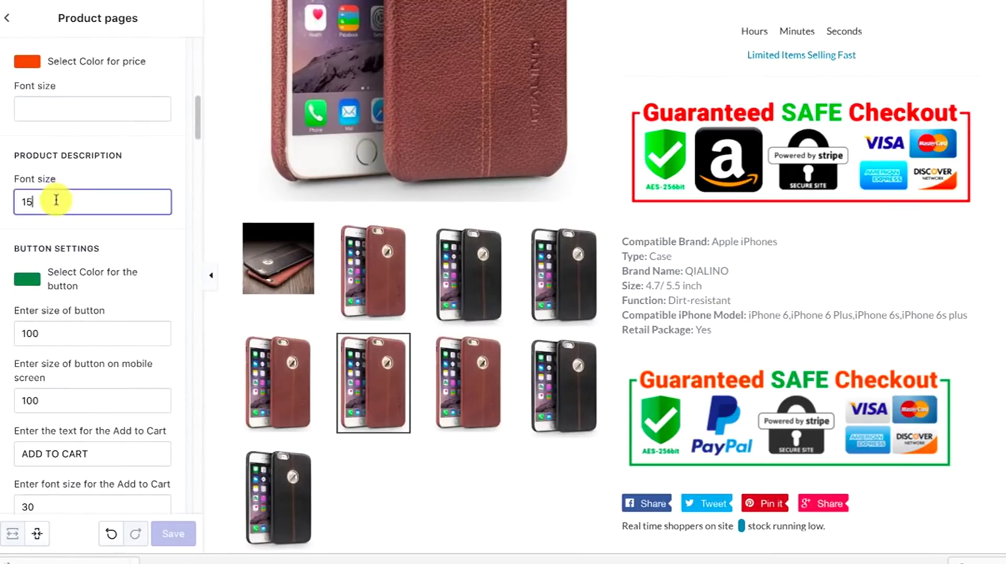
pyautogui.write('px')
pyautogui.click(138, 165)
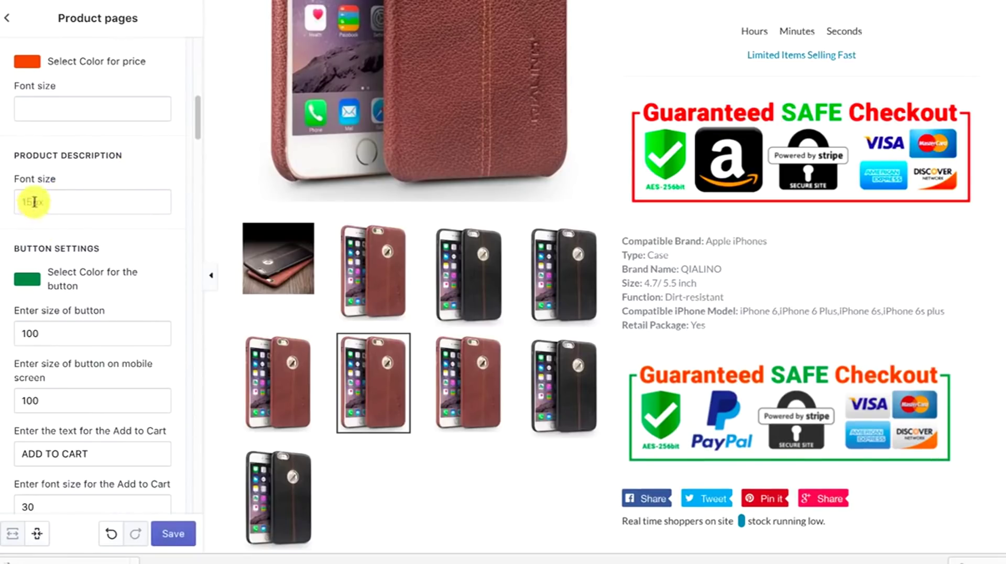
# - Set the product description font size to 20px, save the theme, and remove the px unit so the size is entered as 20
pyautogui.moveTo(34, 202); pyautogui.dragTo(14, 195)
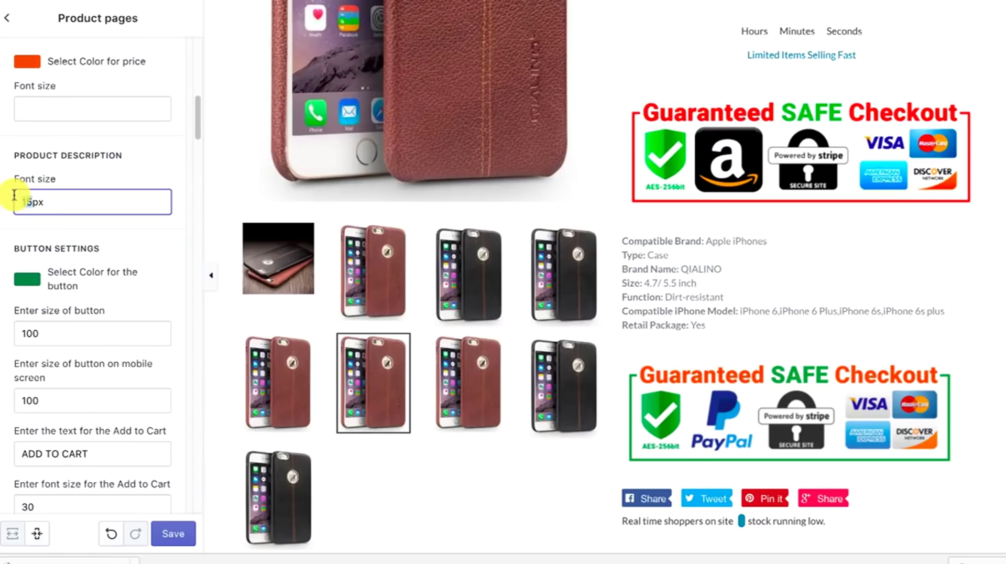
pyautogui.write('20')
pyautogui.click(166, 170)
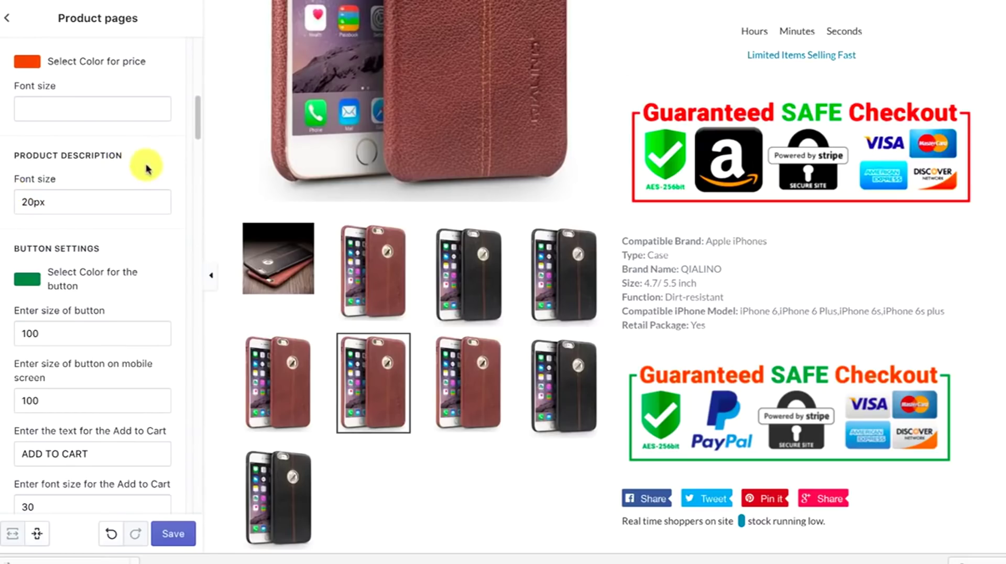
pyautogui.click(184, 535)
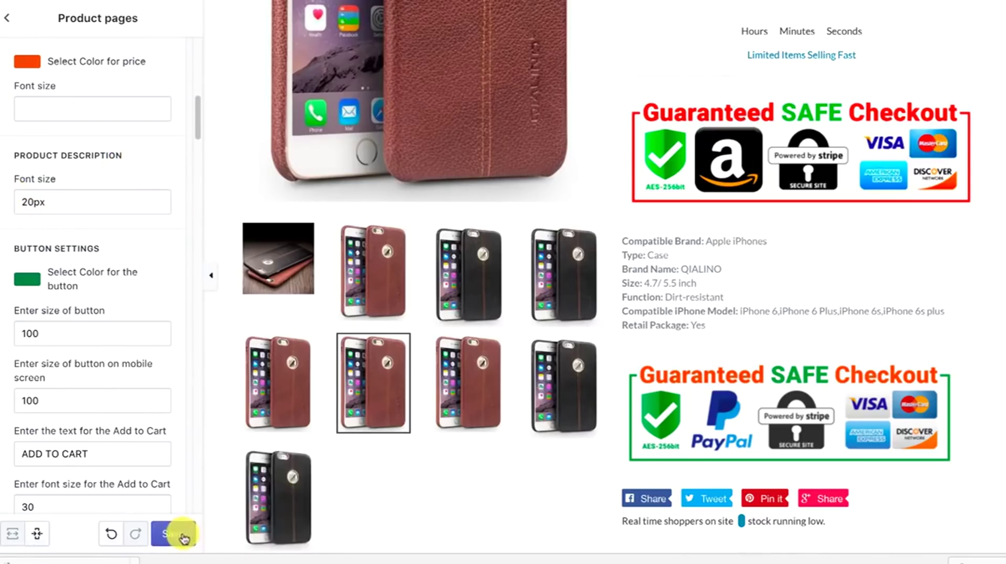
pyautogui.click(50, 201)
pyautogui.press('BackSpace')
pyautogui.press('BackSpace')
pyautogui.click(148, 157)
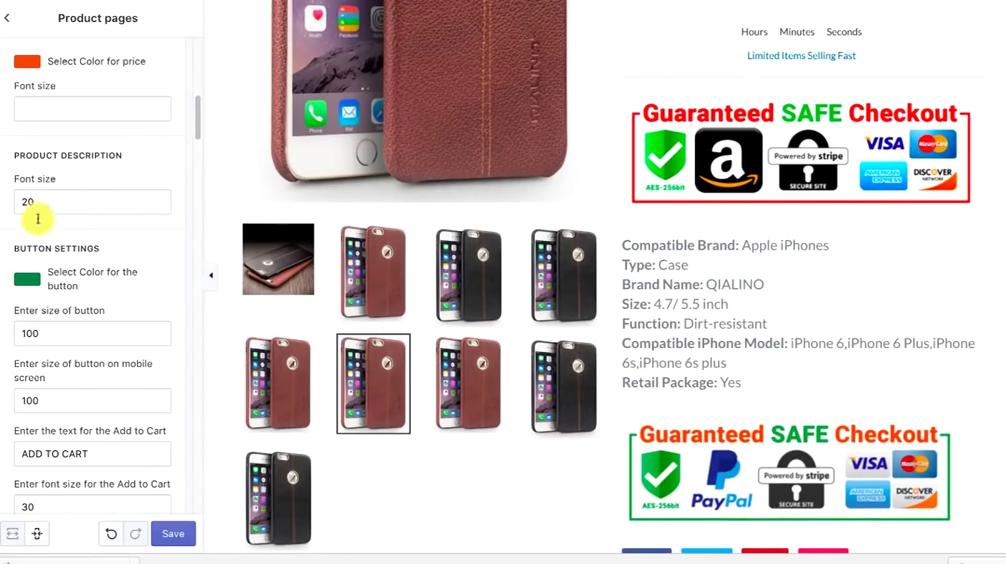
# - Try a product description font size of 30 and set it back to 20
pyautogui.click(24, 200)
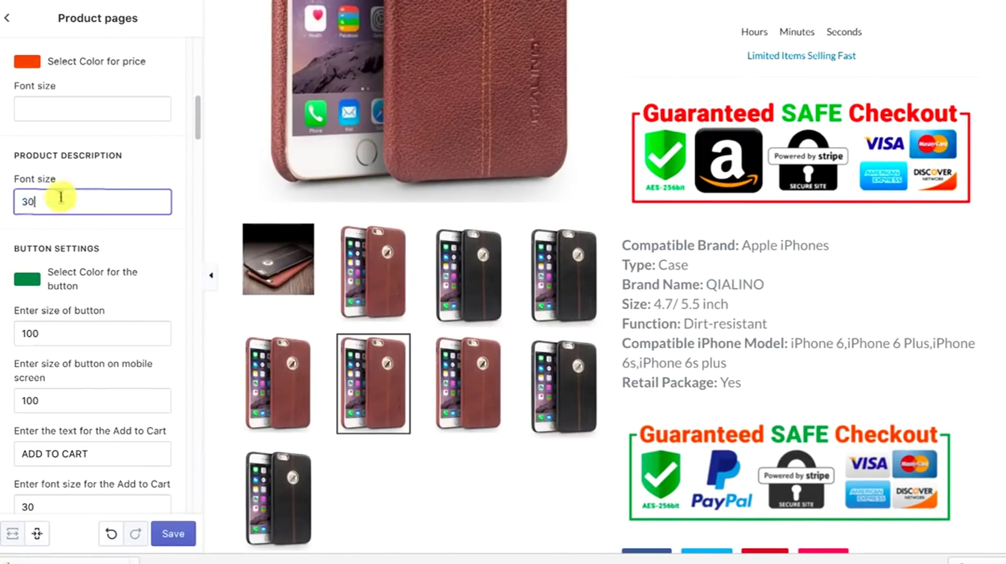
pyautogui.write('30')
pyautogui.click(134, 152)
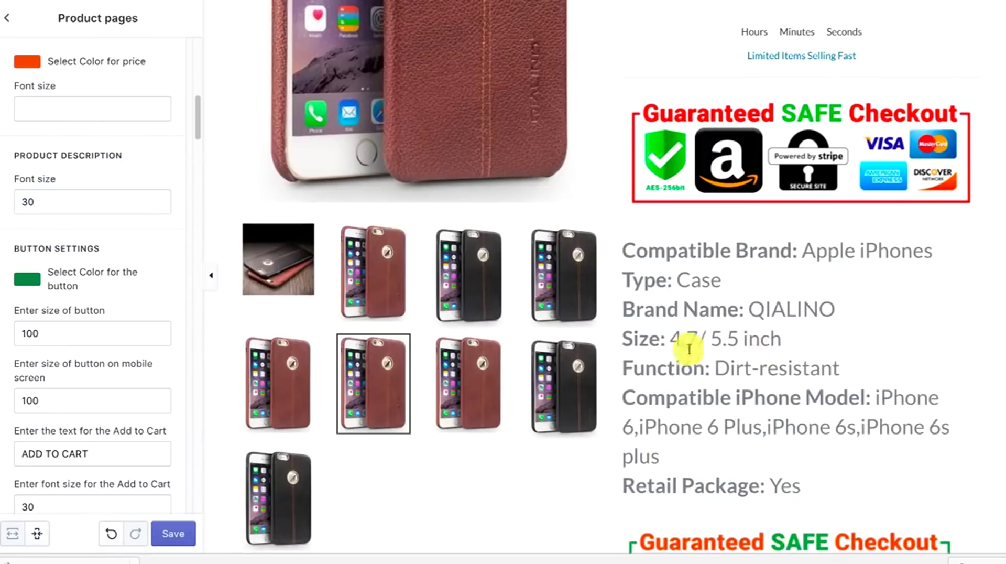
pyautogui.scroll(-1, 689, 348)
pyautogui.moveTo(39, 205); pyautogui.dragTo(6, 194)
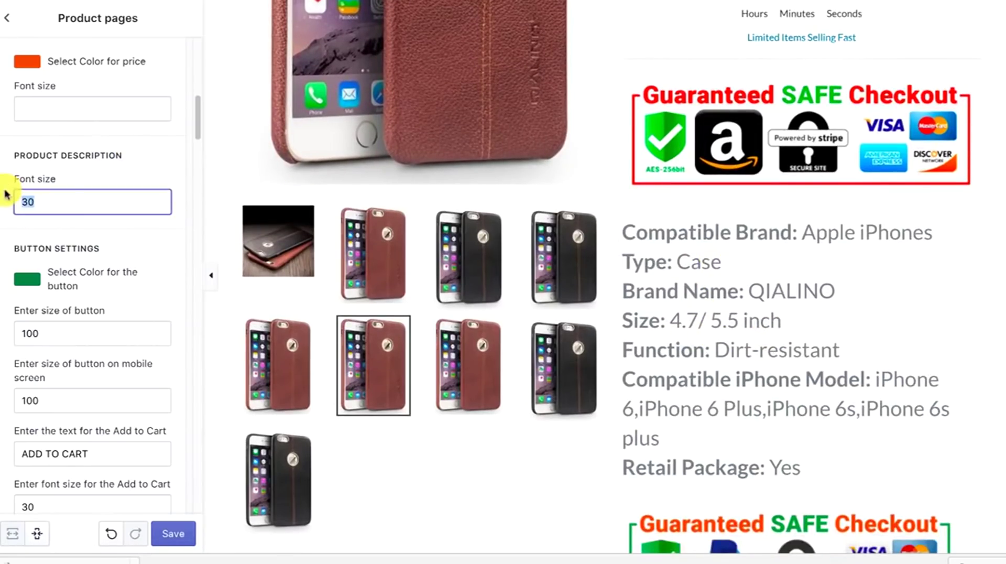
pyautogui.write('20')
pyautogui.click(139, 157)
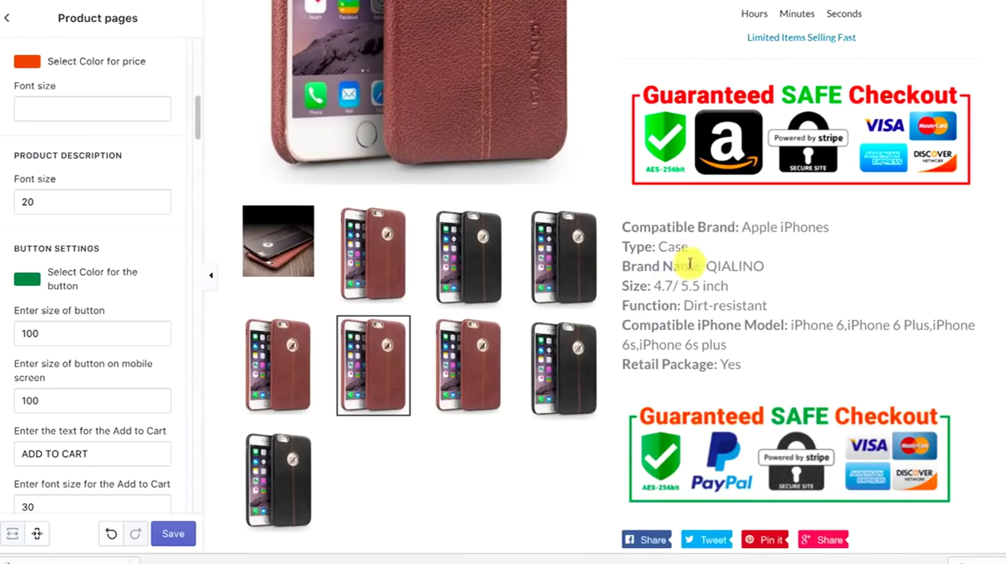
# - Look over the product page preview from the add-to-cart area through the description to the recommended products and footer
pyautogui.scroll(-1, 676, 263)
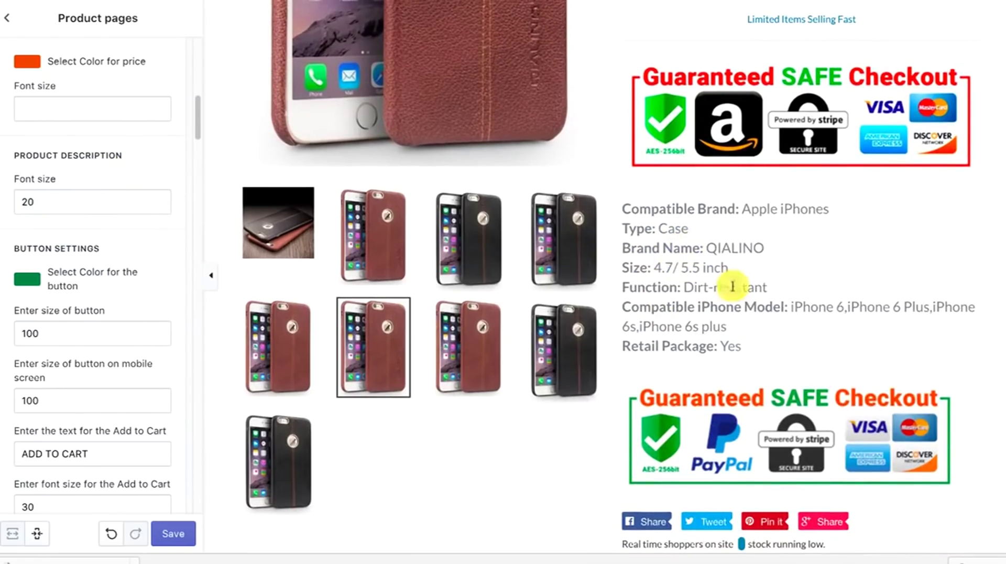
pyautogui.scroll(-3, 714, 299)
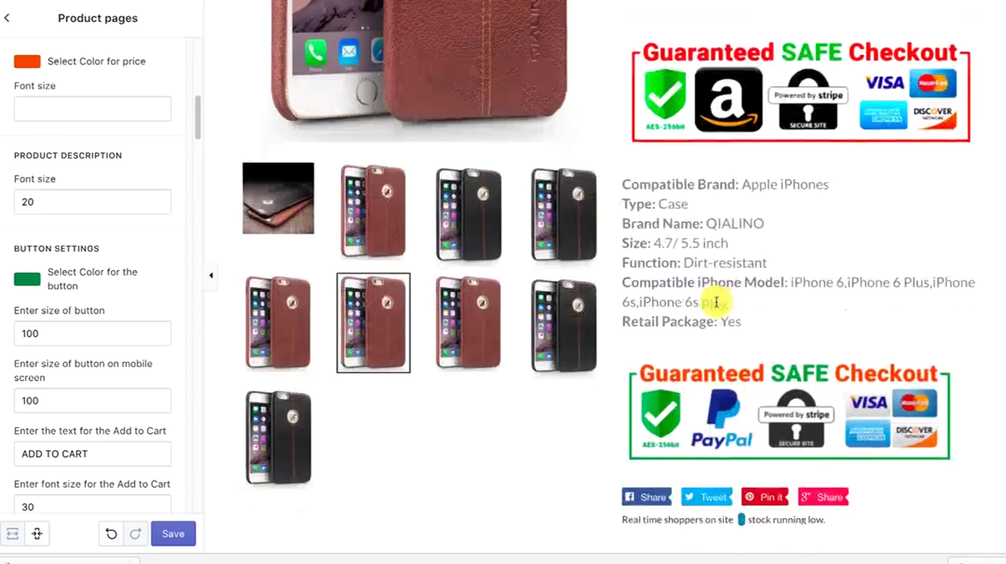
pyautogui.scroll(6, 805, 216)
pyautogui.scroll(1, 726, 217)
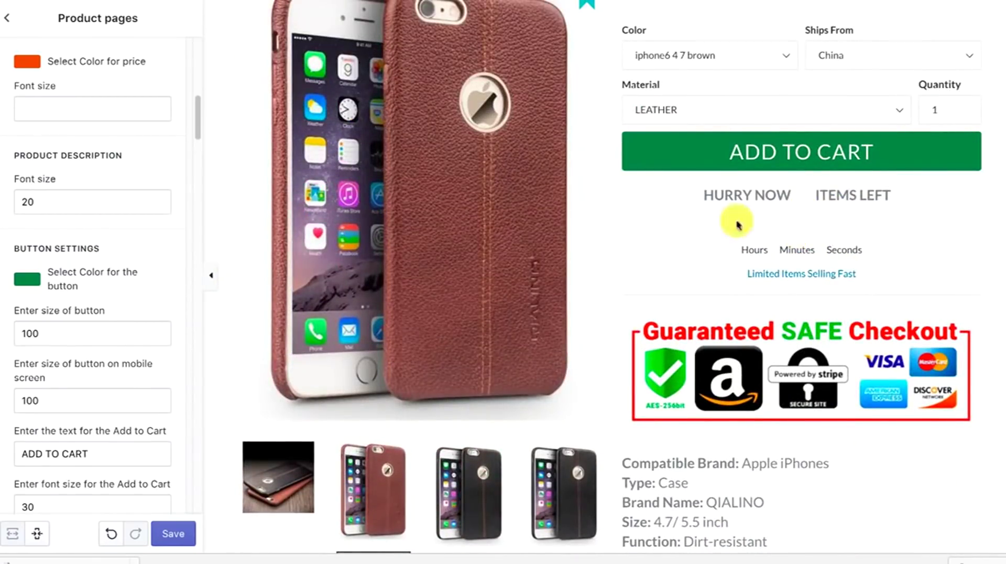
pyautogui.scroll(-1, 707, 217)
pyautogui.scroll(-10, 375, 168)
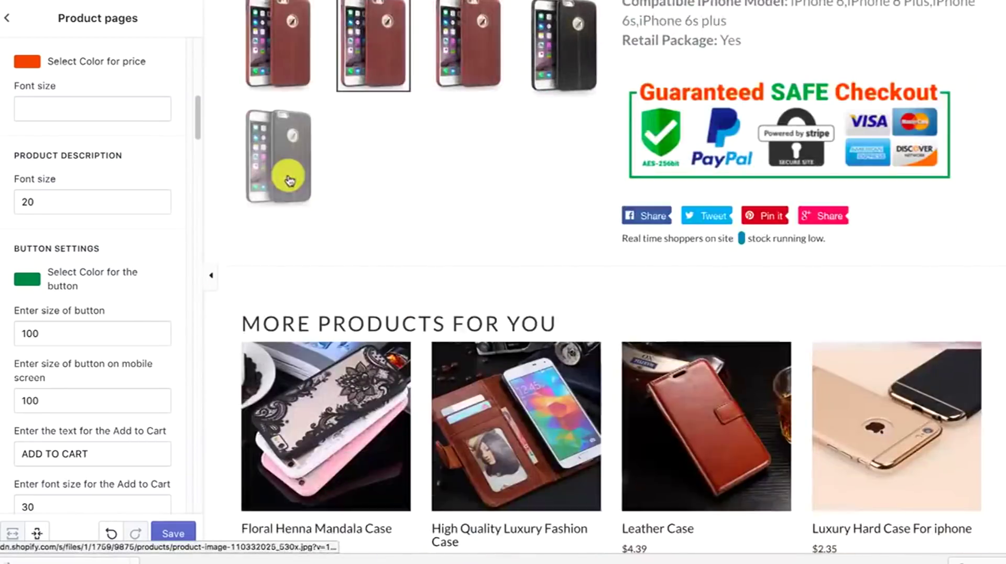
pyautogui.scroll(-2, 288, 180)
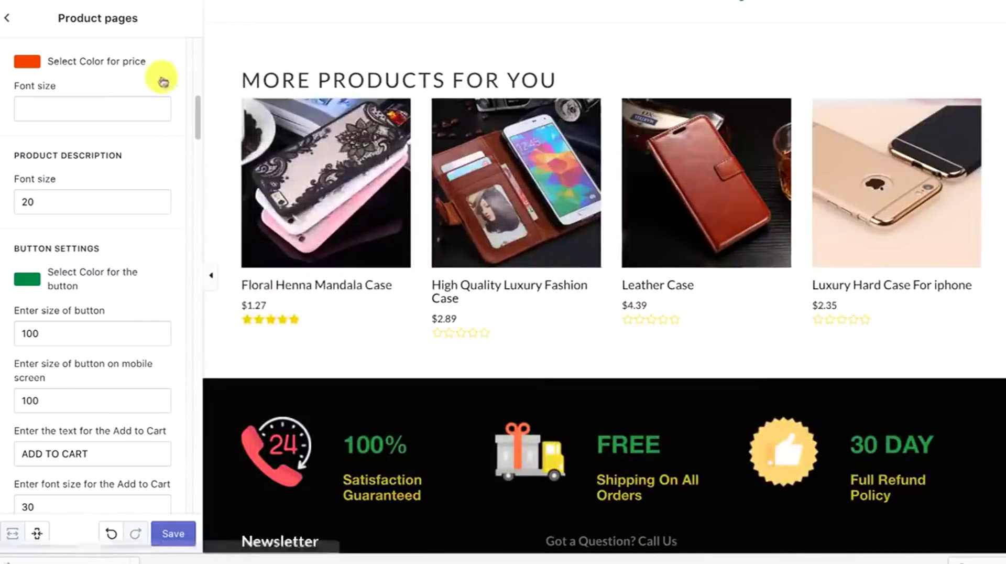
# - Set the product title color of the related products section to red
pyautogui.click(7, 18)
pyautogui.click(94, 244)
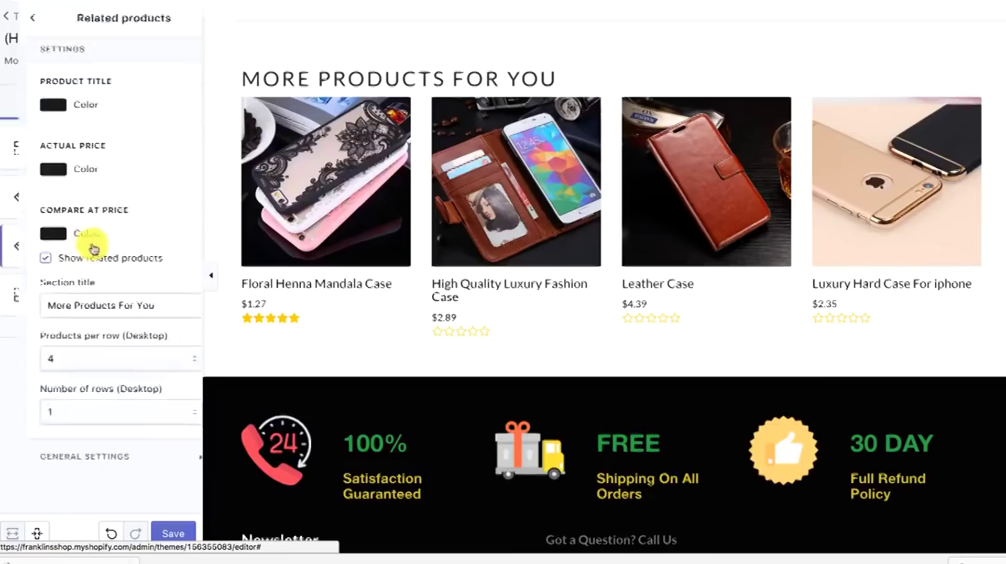
pyautogui.scroll(-15, 343, 333)
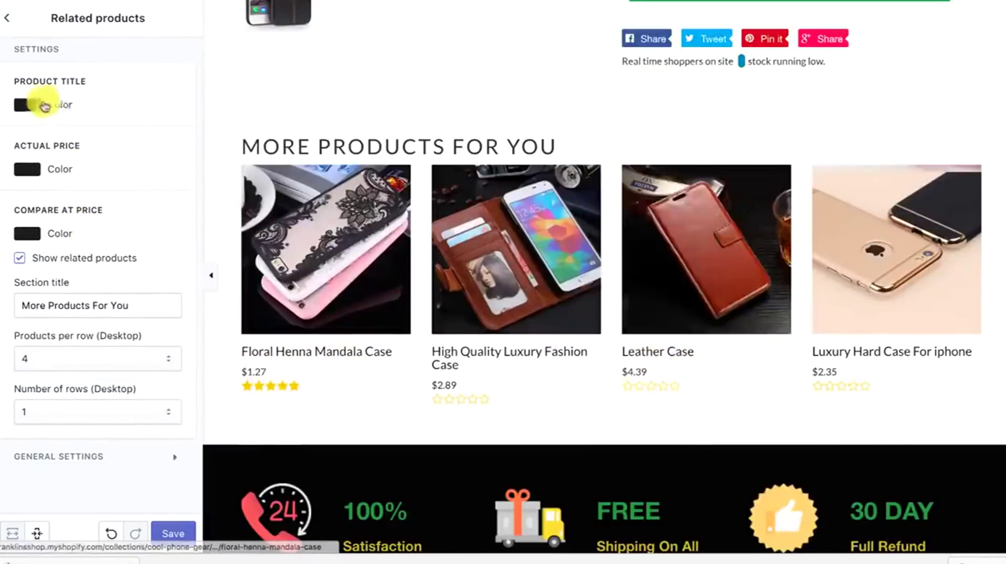
pyautogui.click(36, 104)
pyautogui.click(110, 143)
pyautogui.click(139, 89)
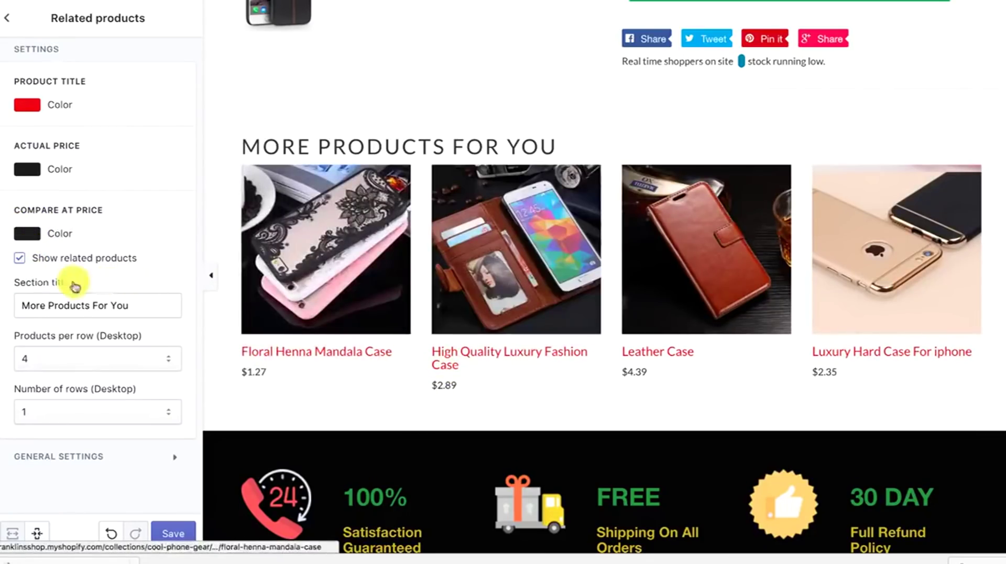
# - Try hiding the related products section, show it again and compare it with the page preview
pyautogui.click(20, 259)
pyautogui.click(19, 259)
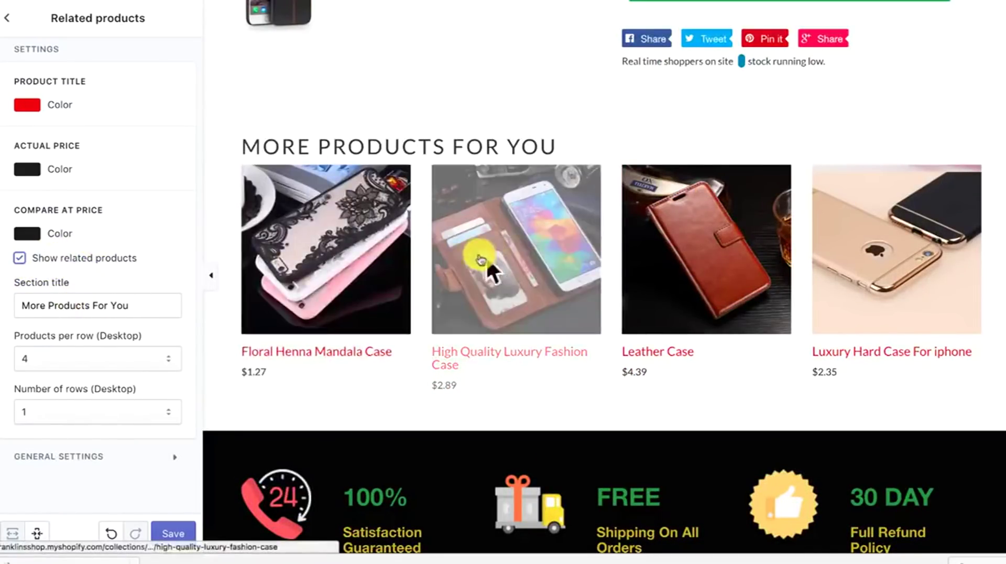
pyautogui.click(481, 285)
pyautogui.scroll(5, 400, 245)
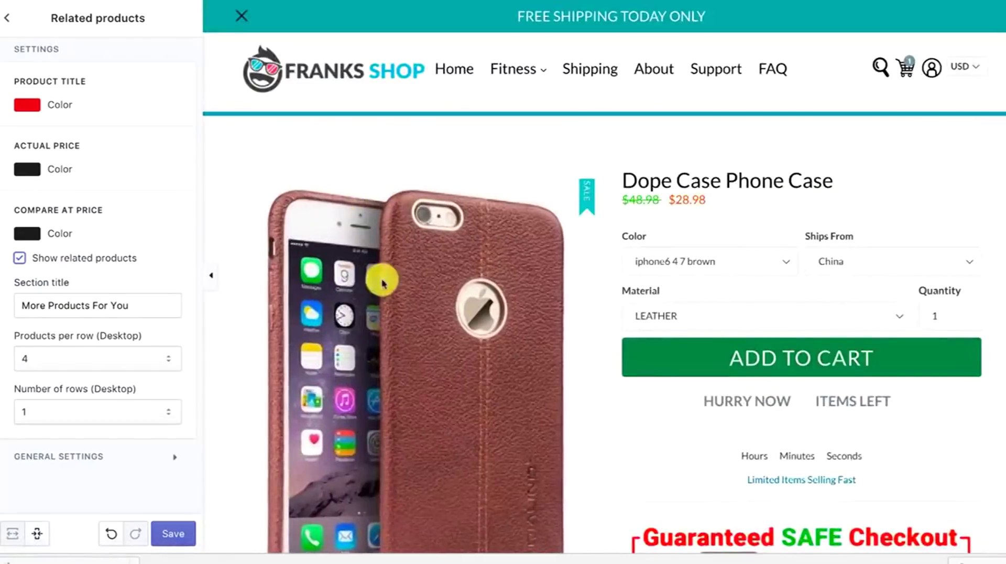
pyautogui.scroll(-2, 447, 280)
pyautogui.scroll(-8, 379, 261)
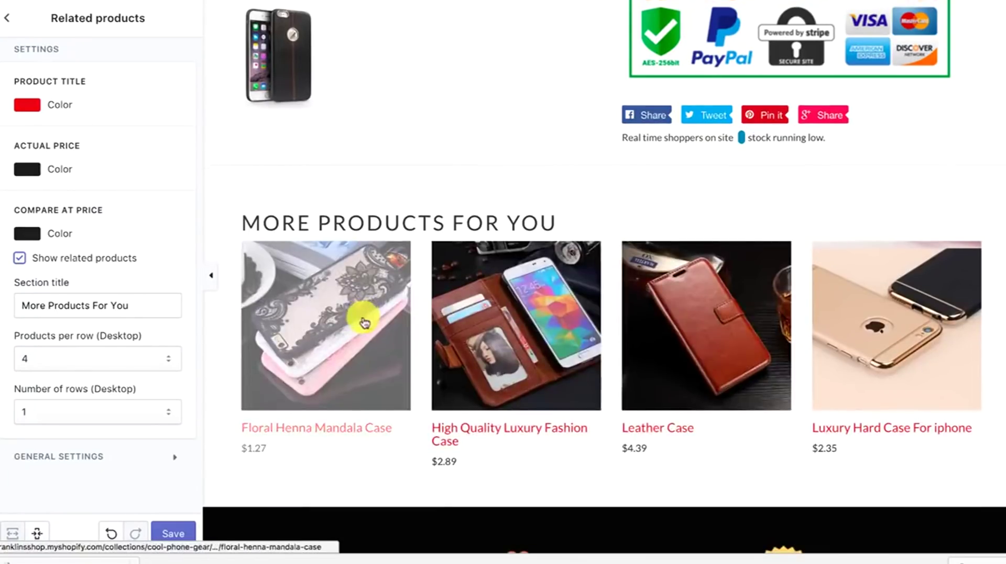
# - Look over the style options in the related products section's general settings and return to the section list
pyautogui.click(78, 461)
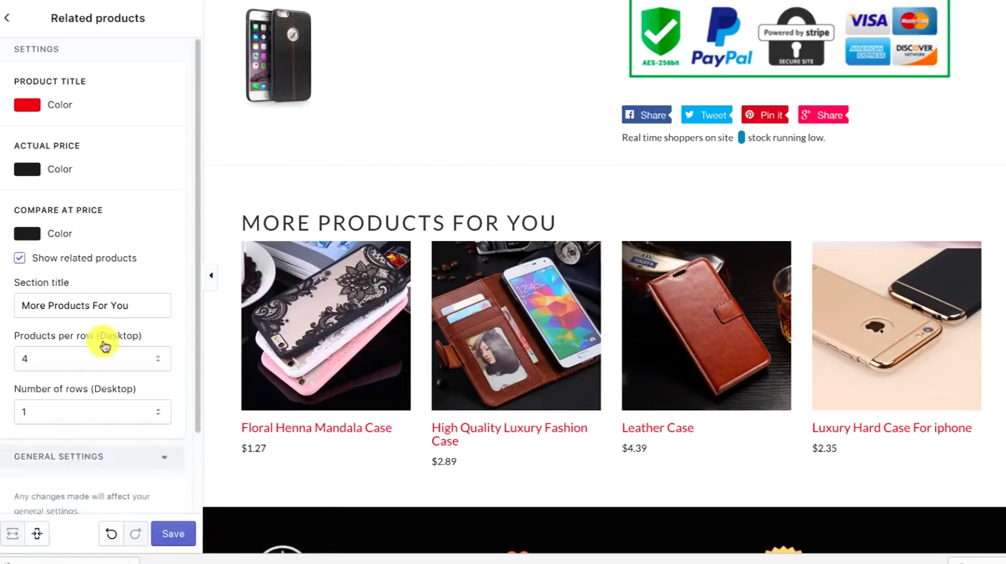
pyautogui.scroll(-2, 101, 341)
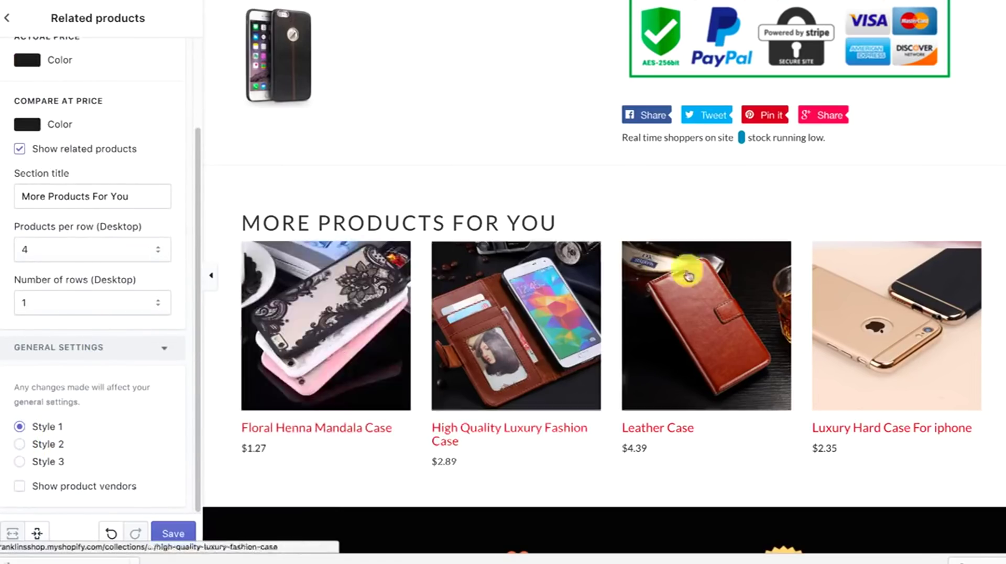
pyautogui.scroll(2, 52, 377)
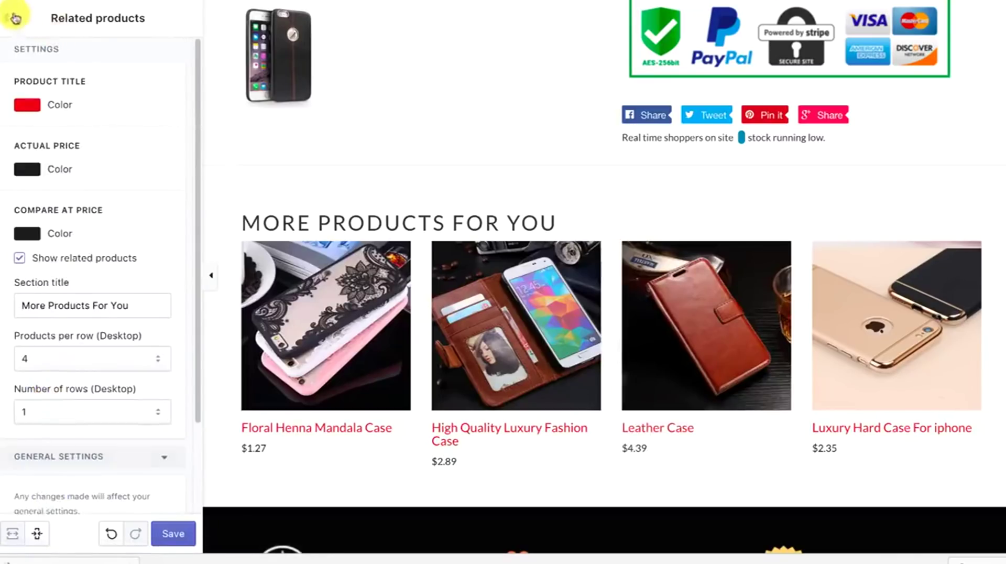
pyautogui.click(16, 19)
# - Review the whole product page preview from the header to the related products and footer
pyautogui.scroll(10, 501, 260)
pyautogui.scroll(-10, 497, 255)
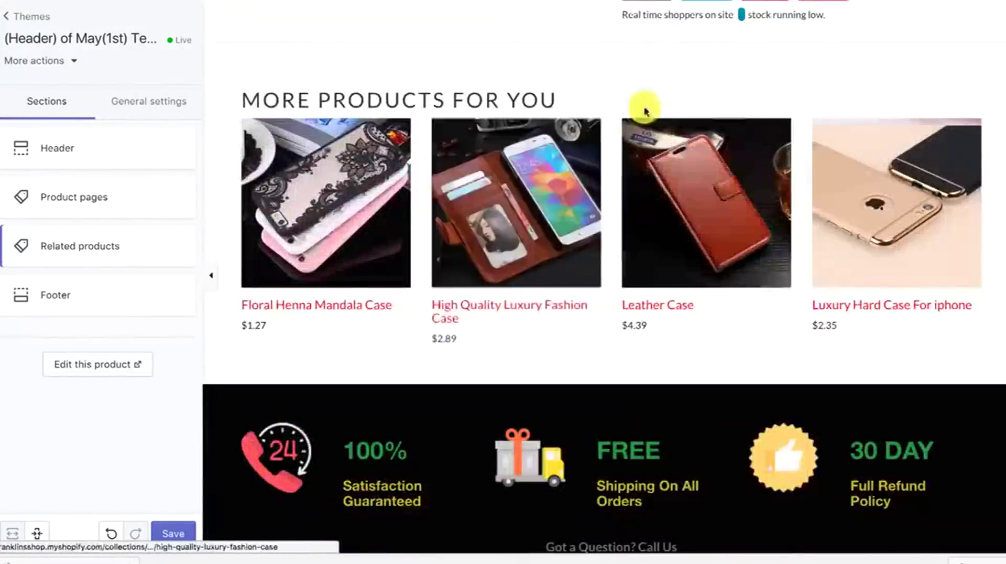
pyautogui.scroll(5, 645, 110)
pyautogui.scroll(5, 539, 234)
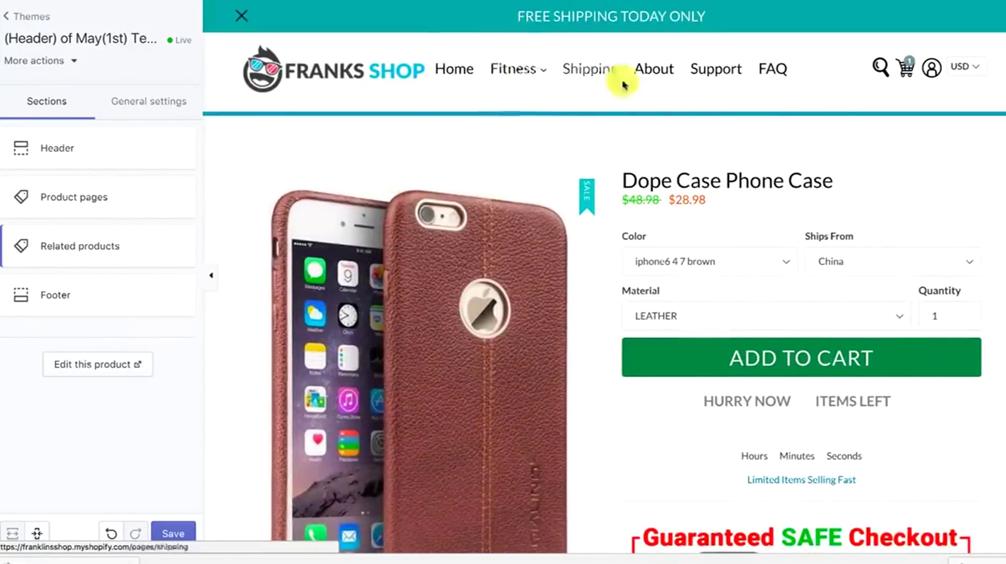
pyautogui.scroll(-10, 341, 150)
pyautogui.scroll(5, 341, 150)
pyautogui.scroll(-4, 341, 152)
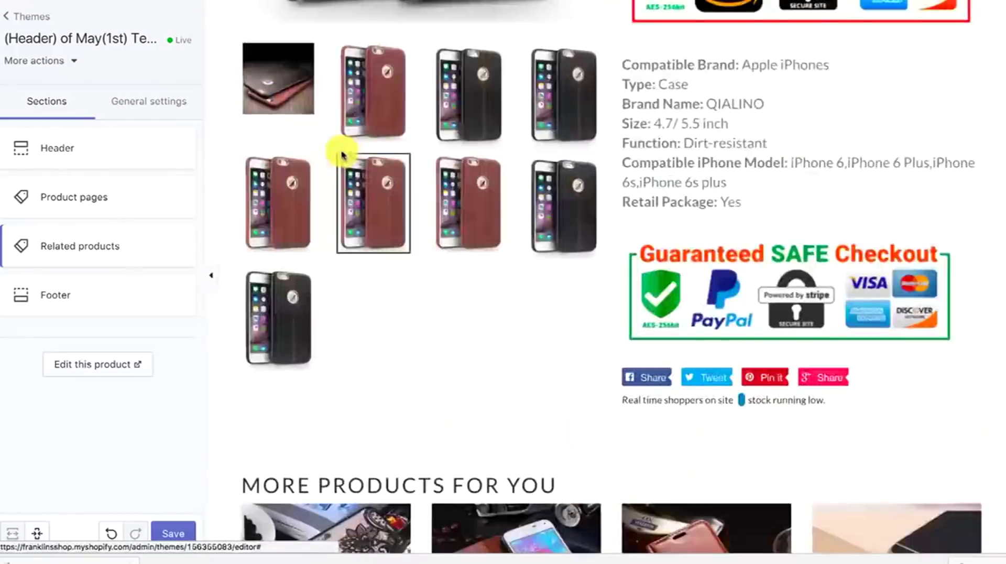
pyautogui.scroll(-5, 341, 152)
pyautogui.scroll(10, 336, 157)
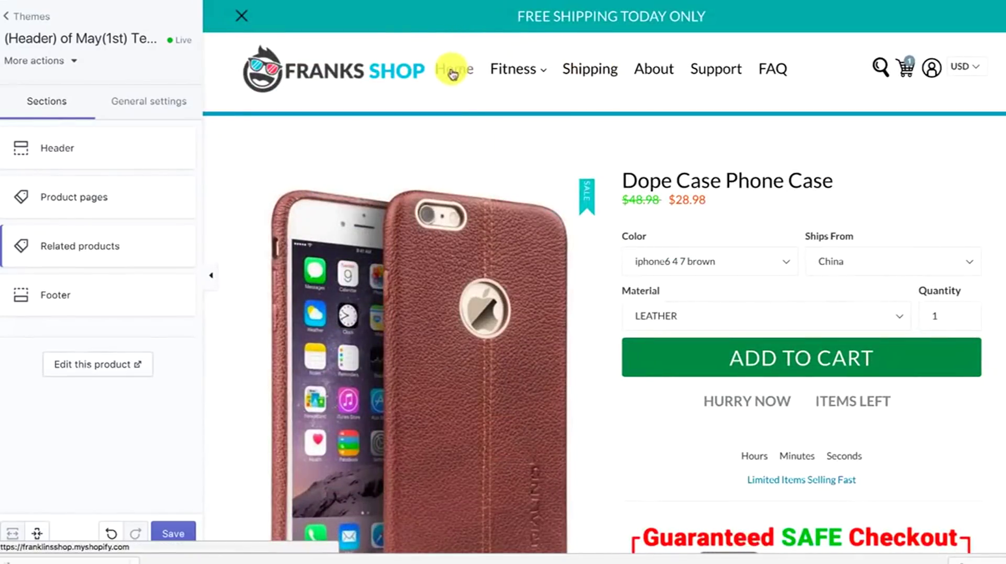
# - Open the store's home page in the preview and look over its sections
pyautogui.click(452, 74)
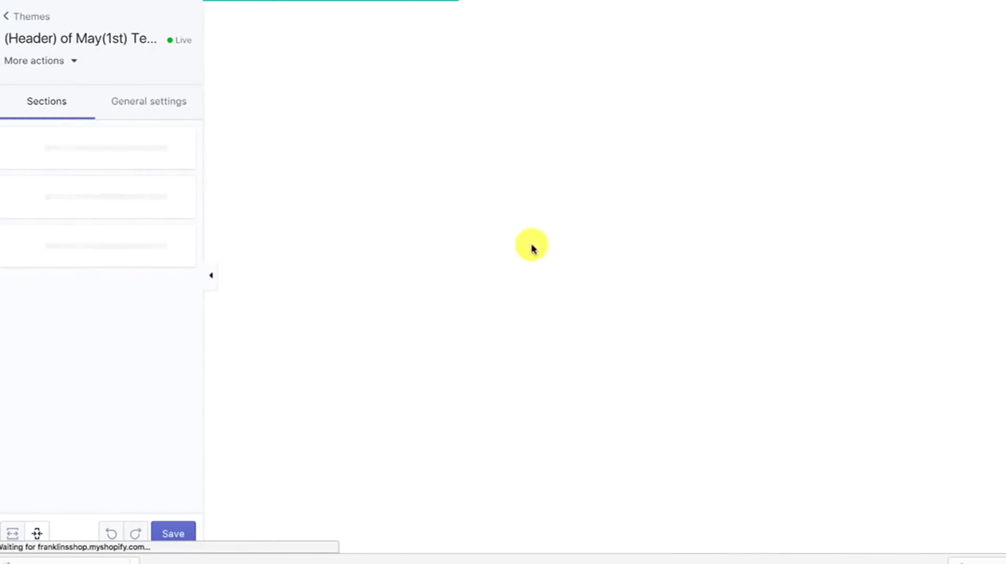
pyautogui.scroll(-15, 529, 231)
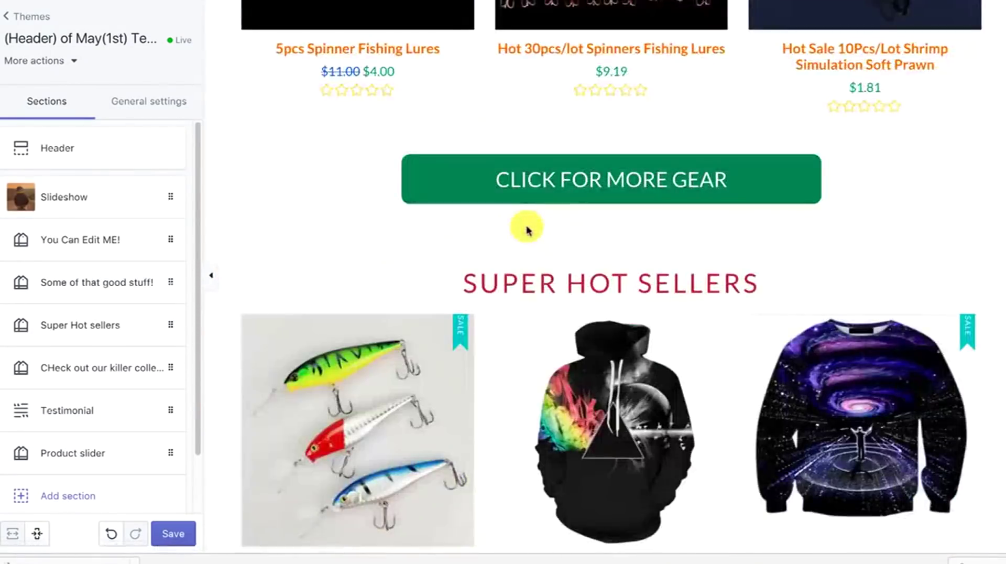
pyautogui.moveTo(86, 128)
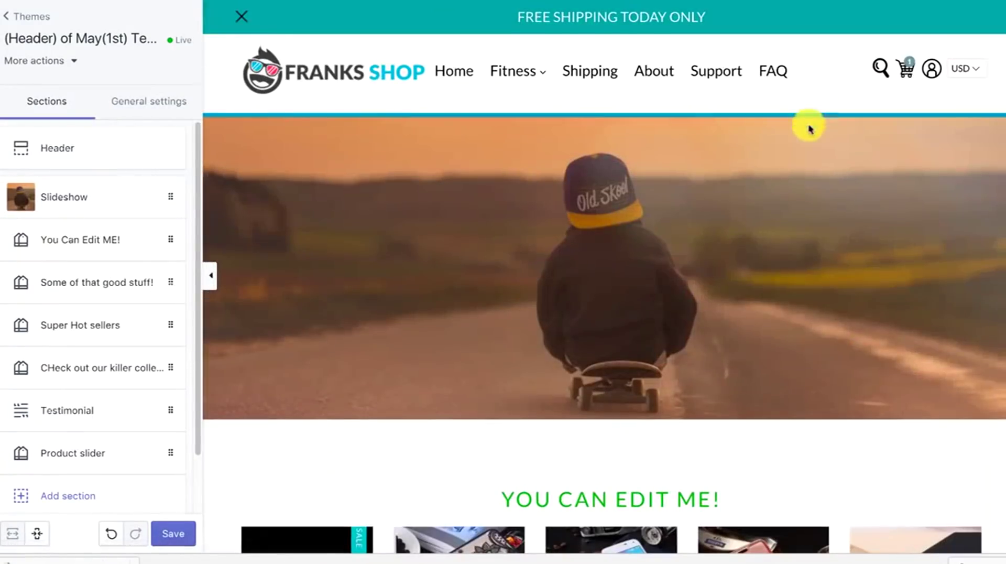
# - With the cart page in the preview, enable the coupon popup in the theme's general coupon settings and save
pyautogui.click(905, 76)
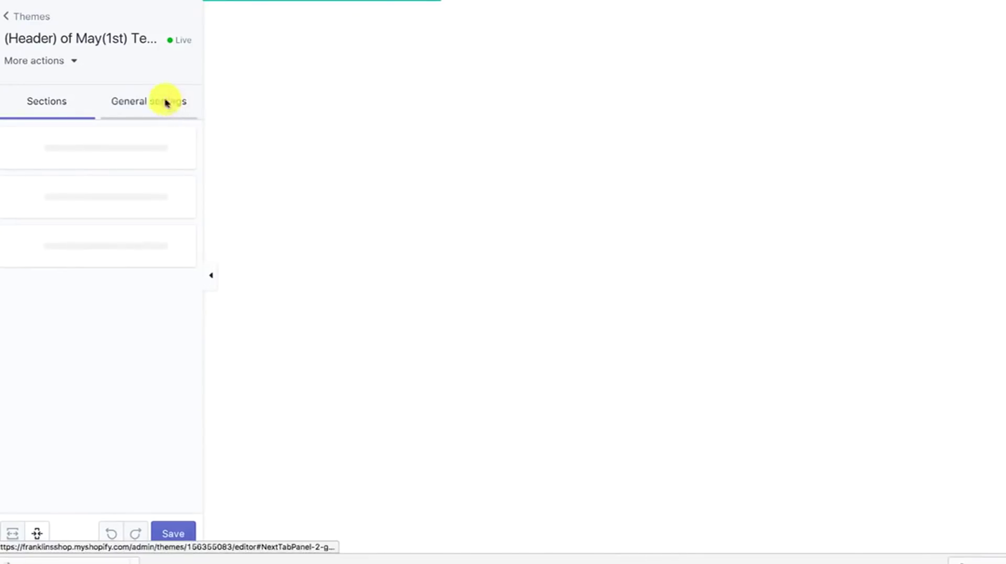
pyautogui.click(131, 100)
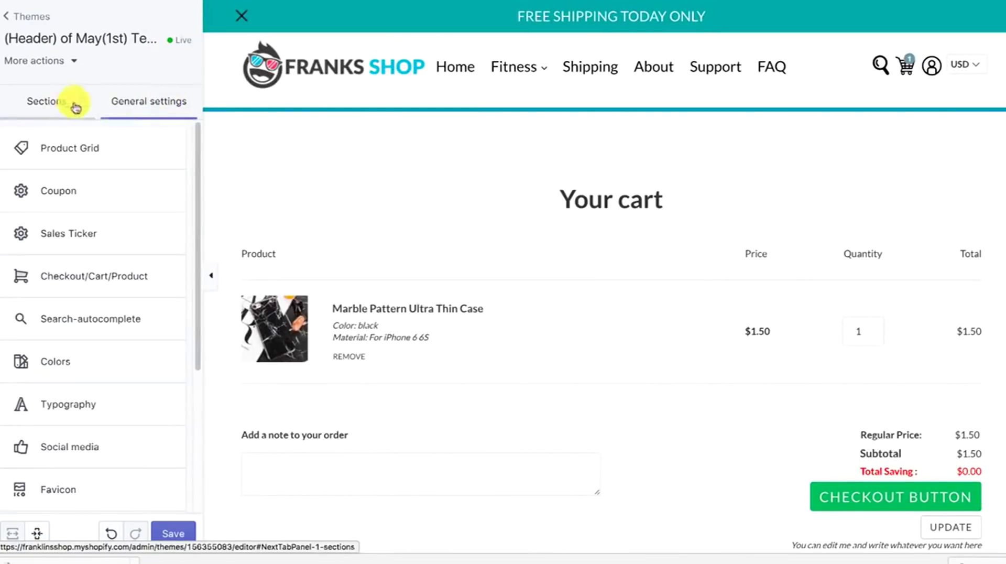
pyautogui.click(103, 191)
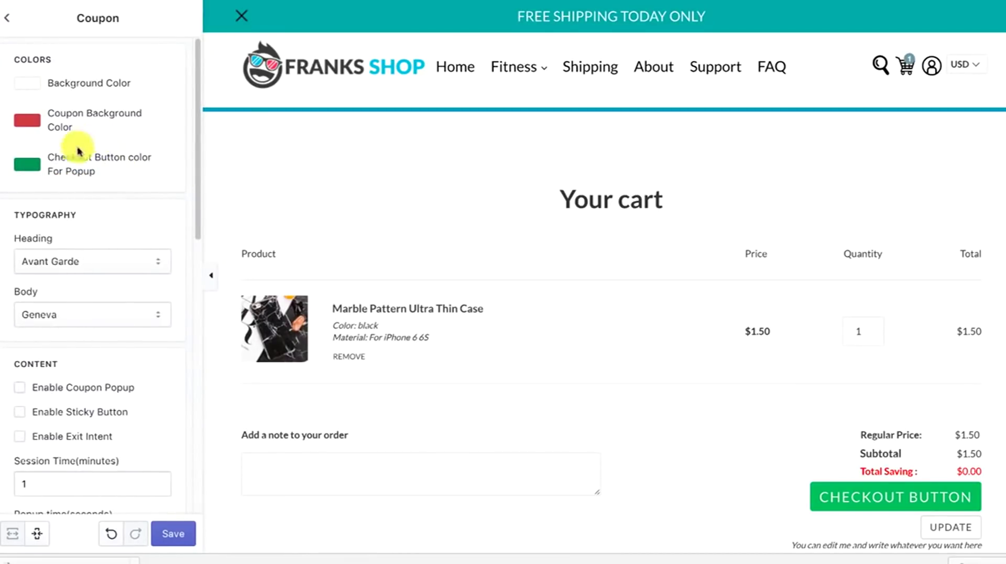
pyautogui.click(152, 390)
pyautogui.click(170, 531)
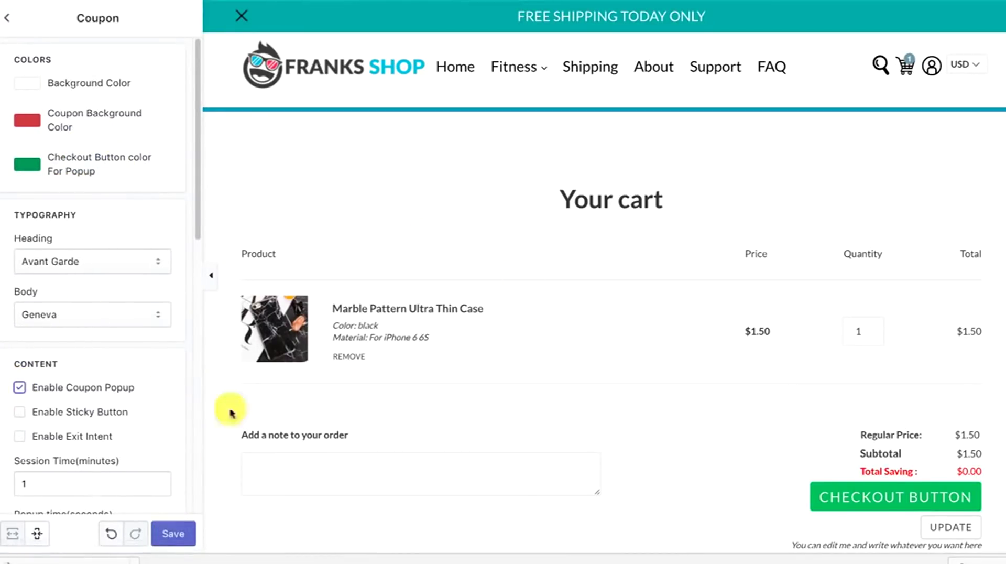
pyautogui.click(170, 545)
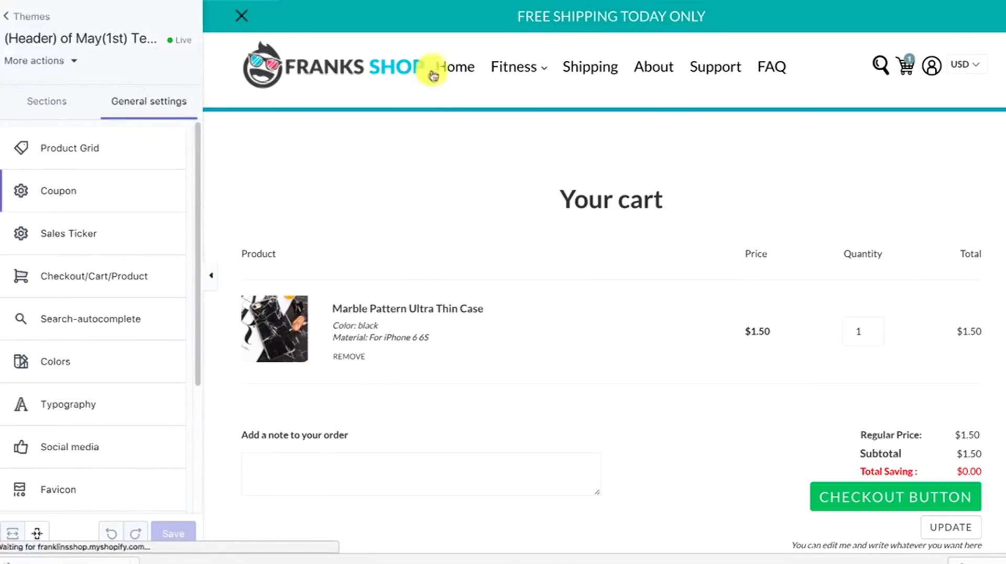
# - Load the store's home page in the preview and open the theme's general coupon settings
pyautogui.click(456, 65)
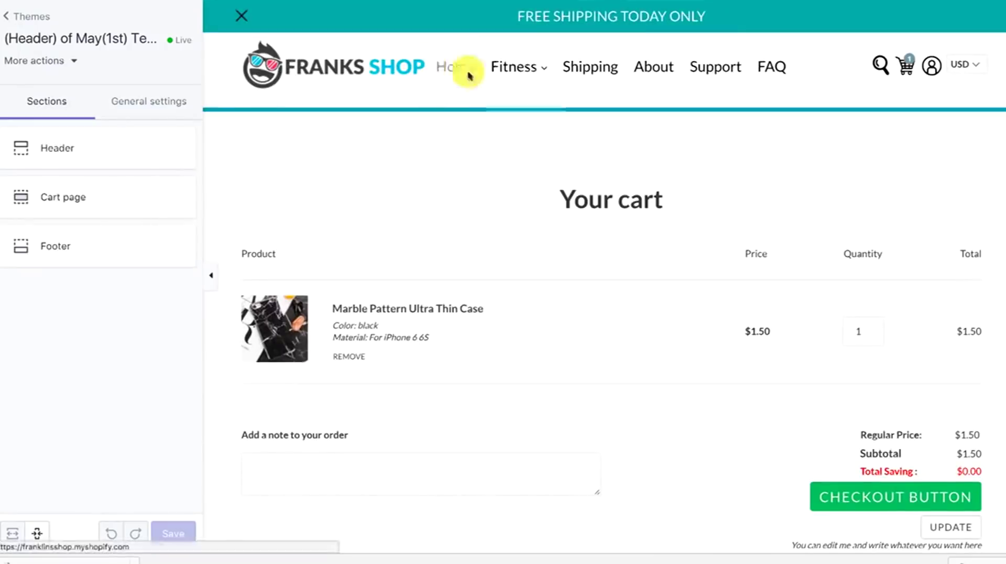
pyautogui.click(466, 72)
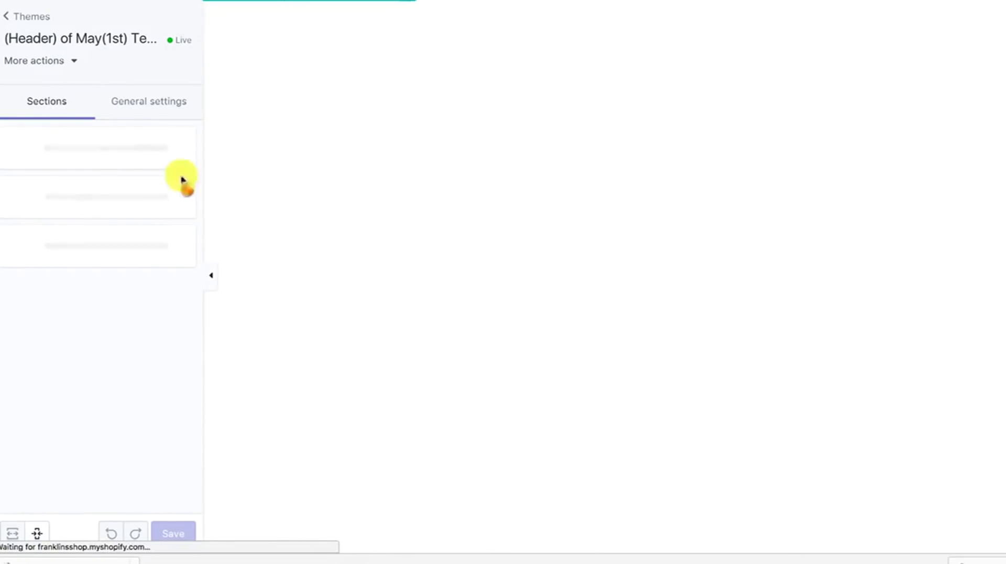
pyautogui.click(153, 95)
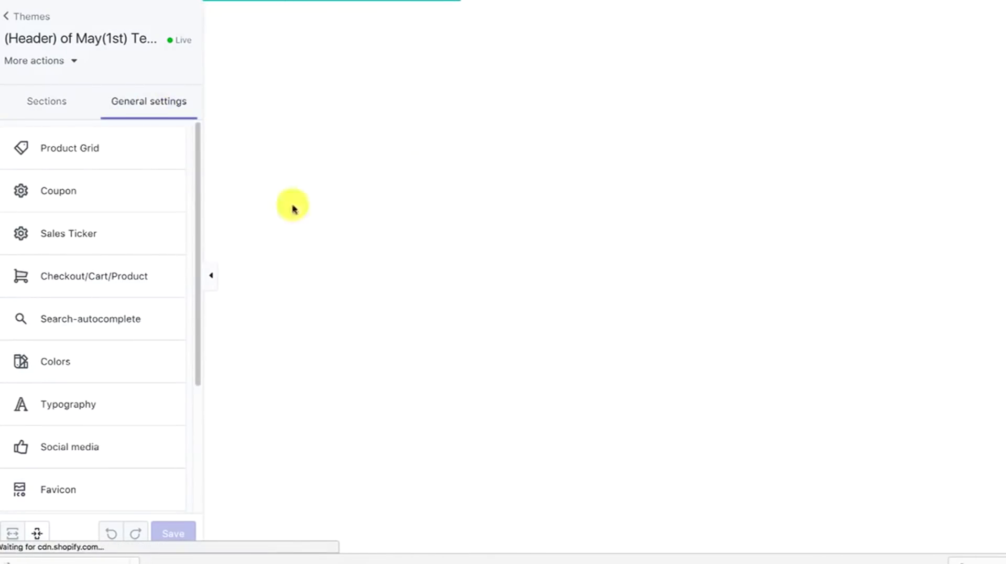
pyautogui.click(61, 201)
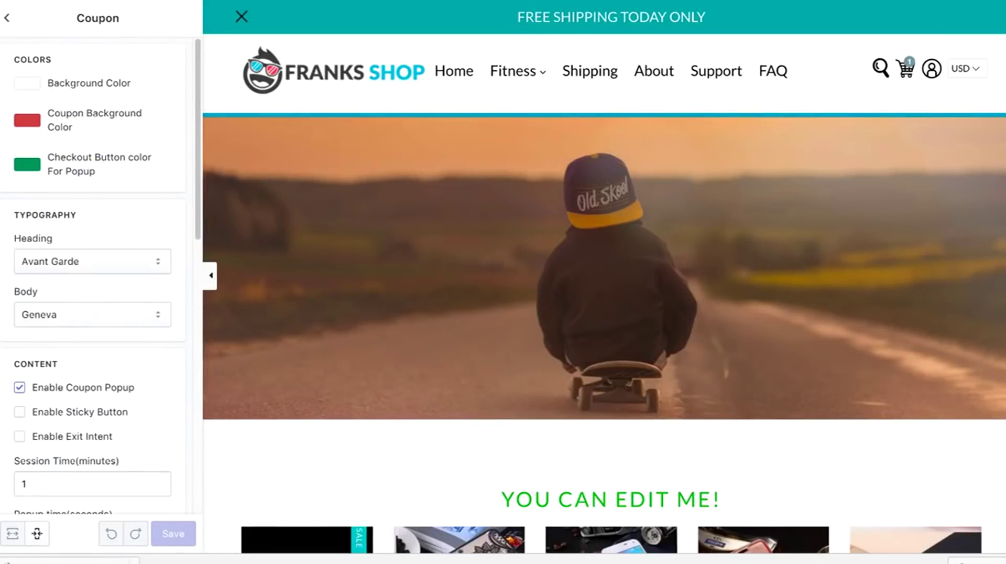
# - Look over the coupon settings beside the popup preview, disable the coupon popup, and save the theme
pyautogui.scroll(-3, 23, 465)
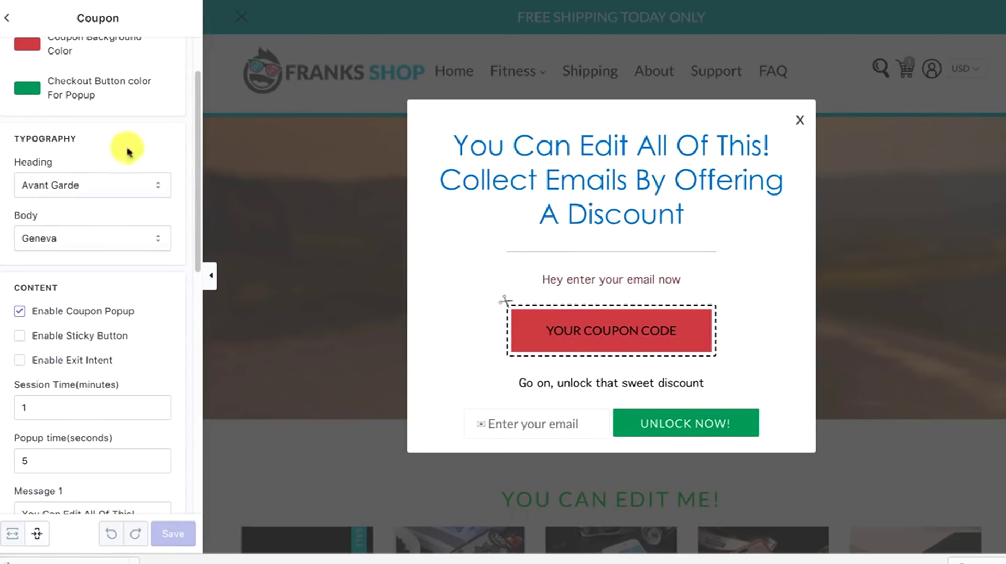
pyautogui.scroll(2, 127, 152)
pyautogui.scroll(-10, 34, 152)
pyautogui.scroll(1, 27, 256)
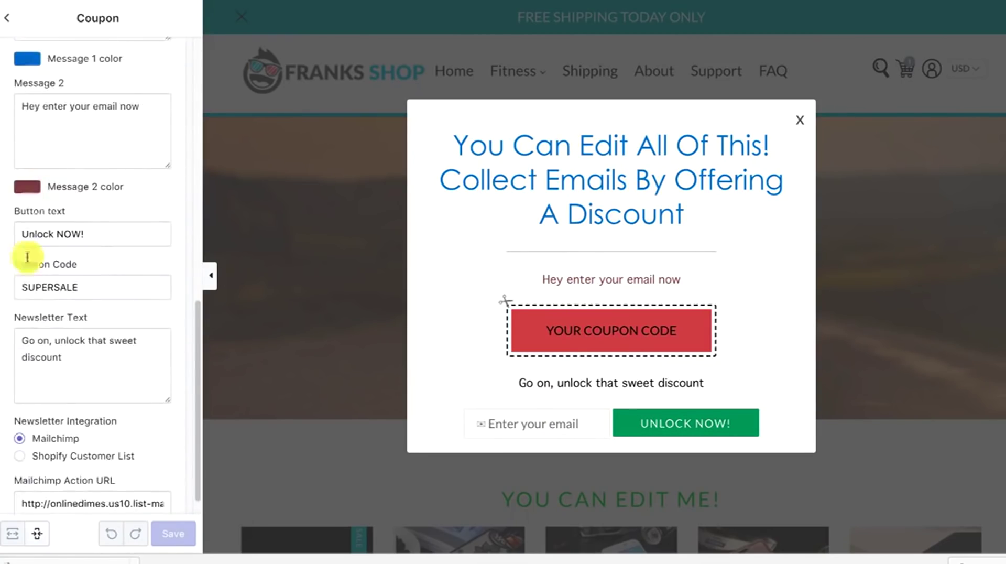
pyautogui.scroll(10, 27, 278)
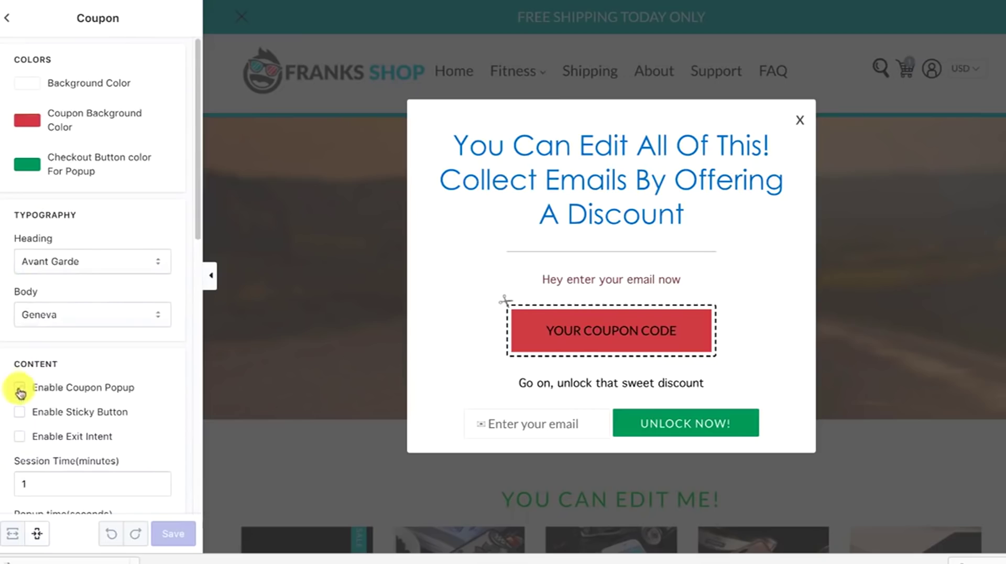
pyautogui.click(171, 532)
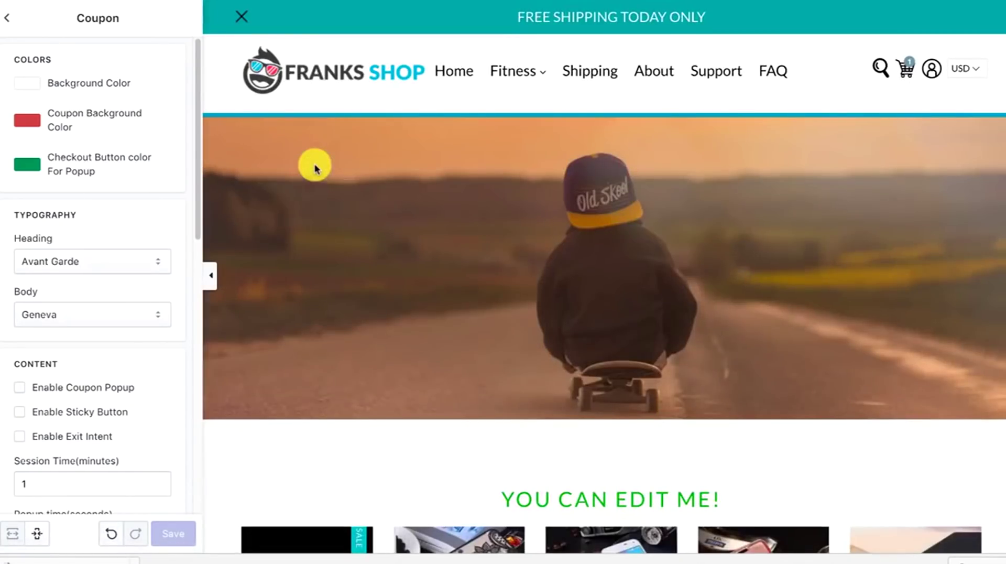
# - Enable the sales ticker in the theme's general settings and save
pyautogui.click(7, 17)
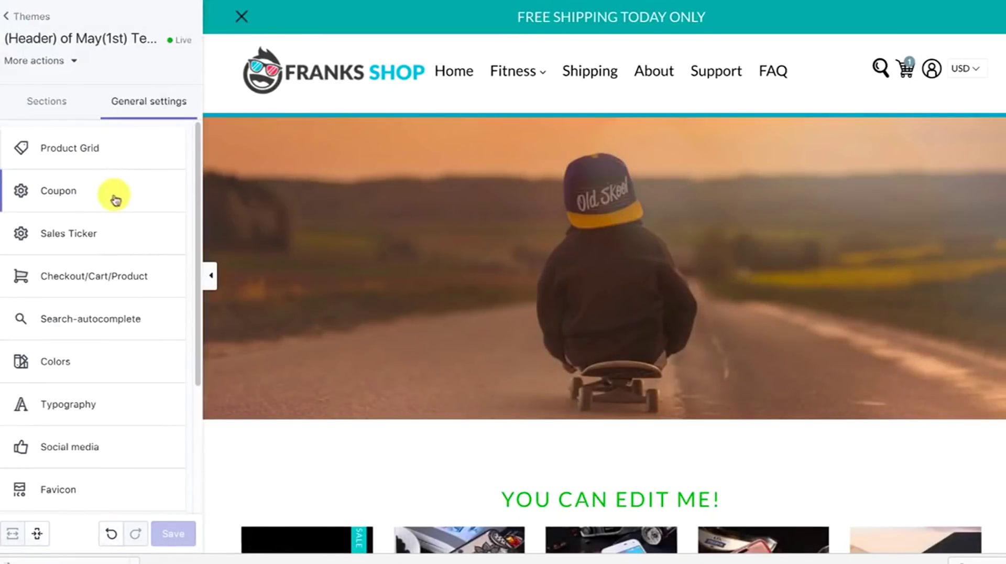
pyautogui.click(112, 230)
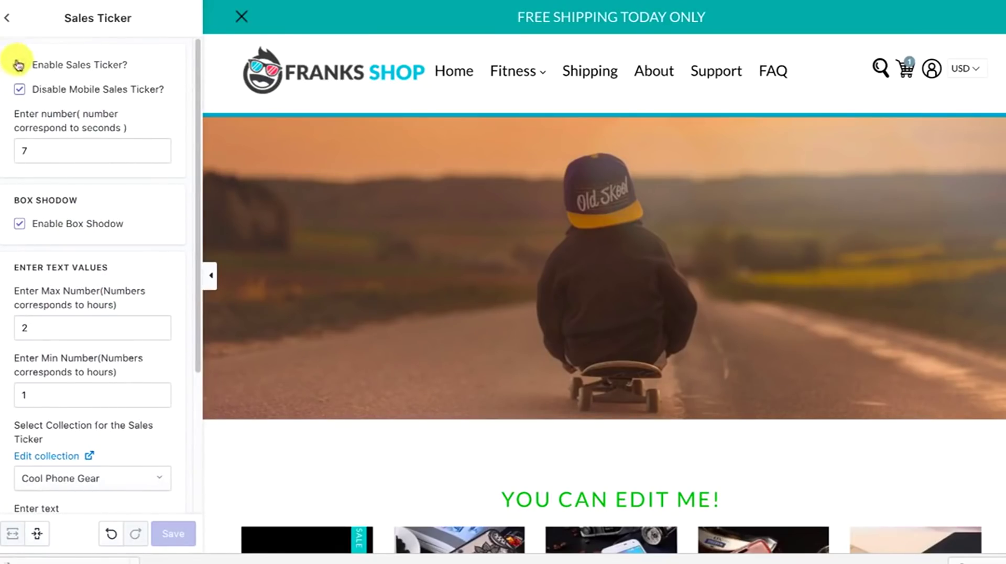
pyautogui.click(19, 65)
pyautogui.click(174, 537)
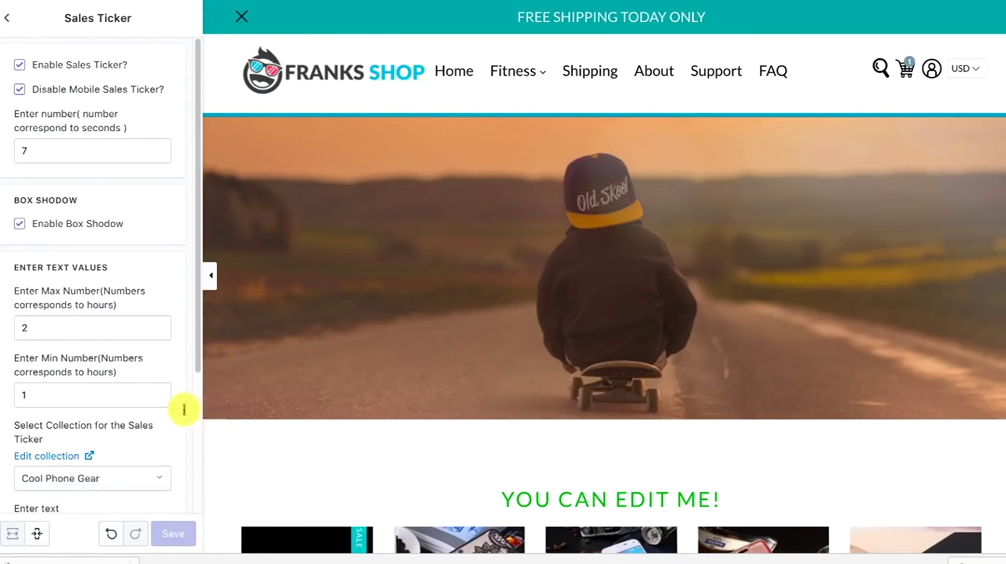
# - Set the sales ticker's message color to red and its product title color to bright green
pyautogui.scroll(-1, 184, 409)
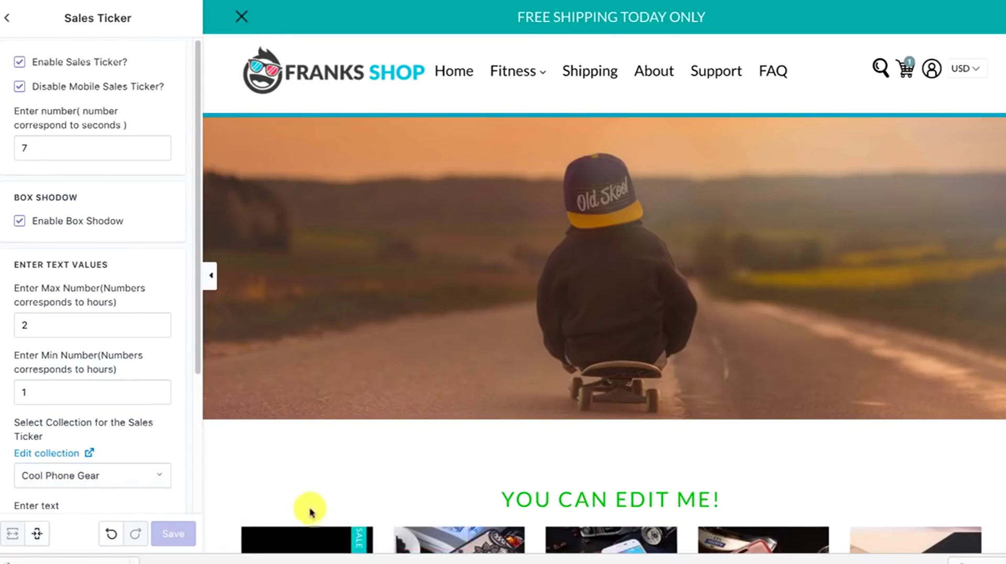
pyautogui.scroll(-1, 105, 236)
pyautogui.scroll(-4, 83, 310)
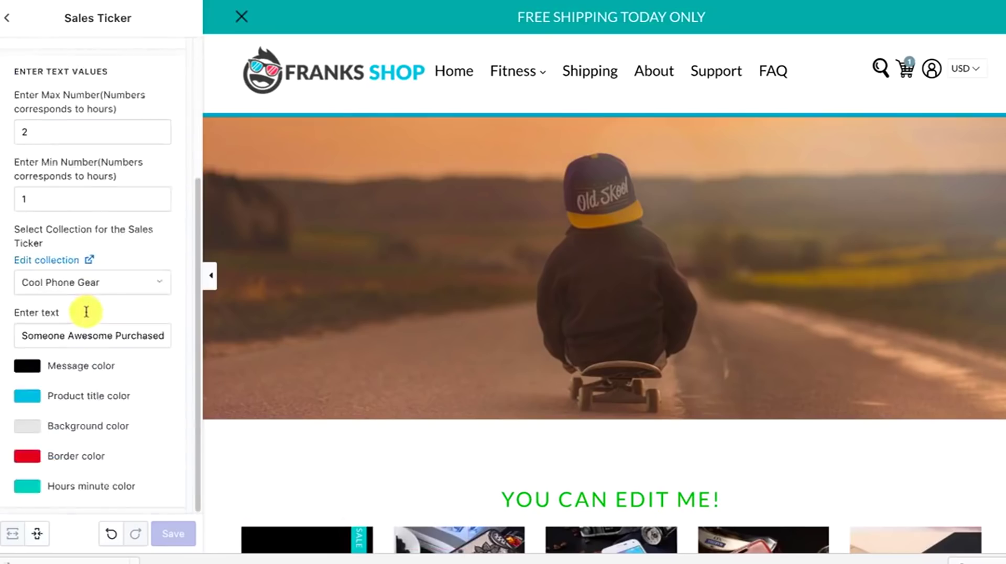
pyautogui.scroll(4, 83, 310)
pyautogui.scroll(-4, 87, 317)
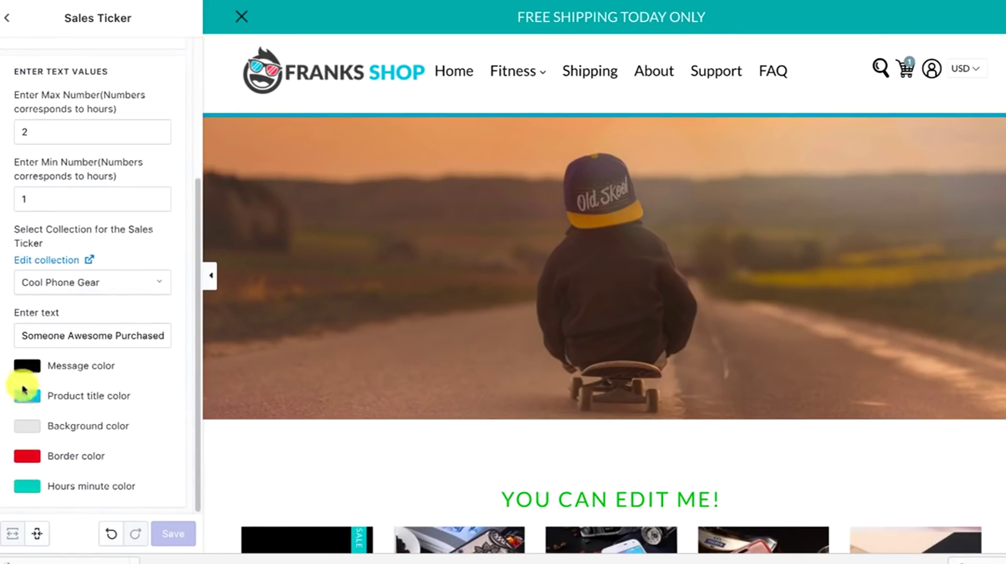
pyautogui.click(27, 367)
pyautogui.click(126, 385)
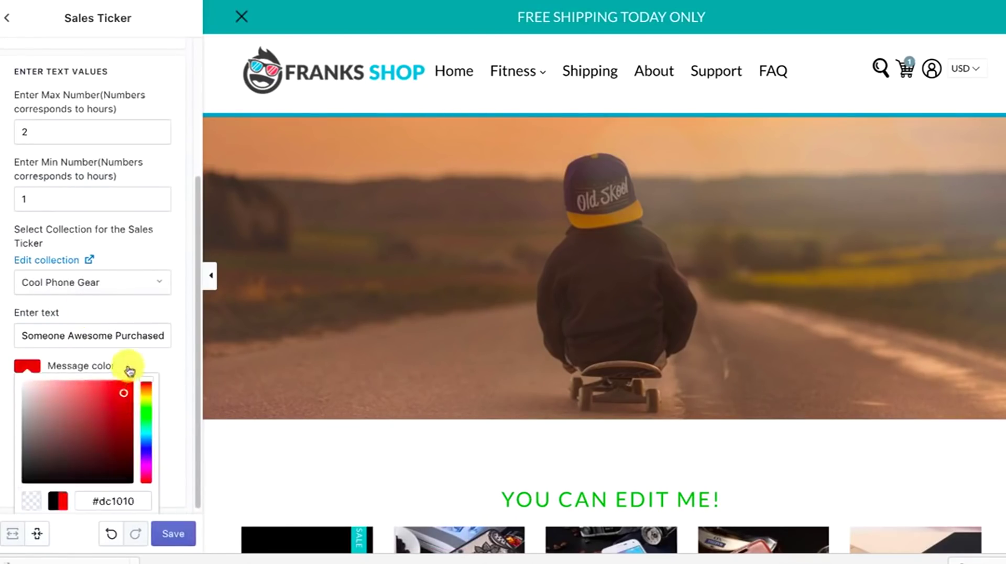
pyautogui.click(128, 366)
pyautogui.click(40, 399)
pyautogui.click(145, 388)
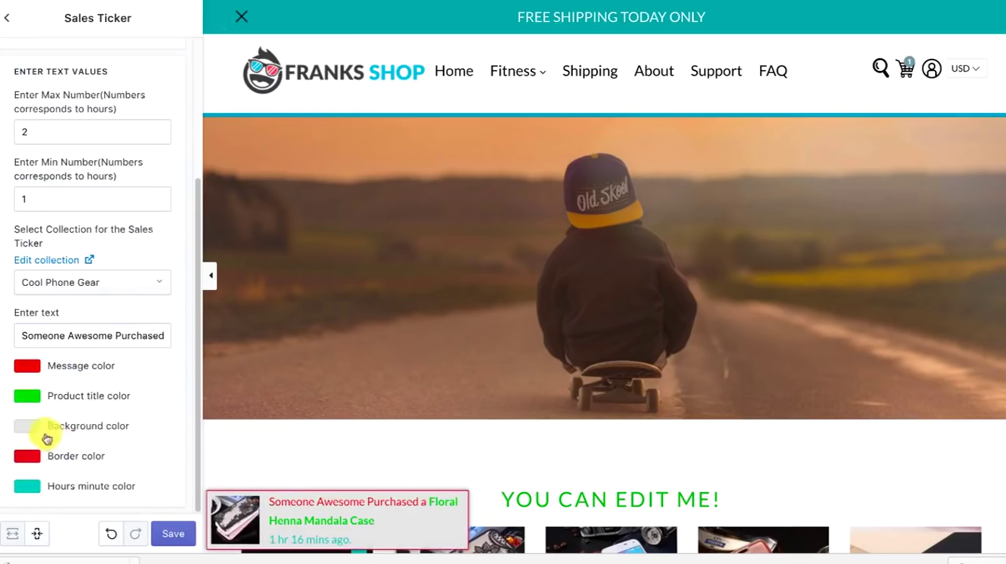
# - Set the sales ticker's background color to a red shade
pyautogui.click(26, 425)
pyautogui.click(36, 314)
pyautogui.click(73, 310)
pyautogui.moveTo(90, 309); pyautogui.dragTo(99, 298)
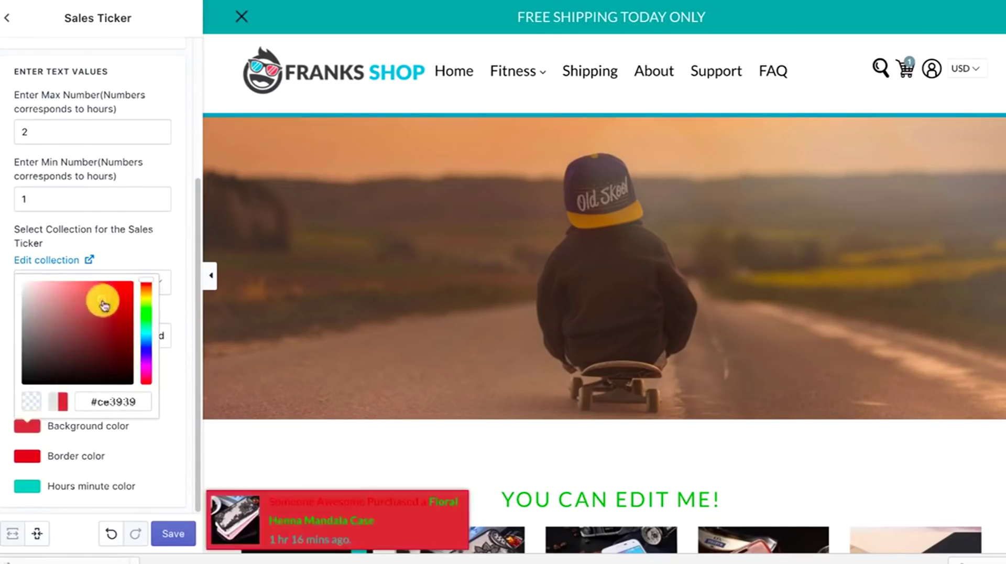
pyautogui.click(175, 403)
# - Set the sales ticker's border color to blue and its hours-minute color to dark teal
pyautogui.click(38, 451)
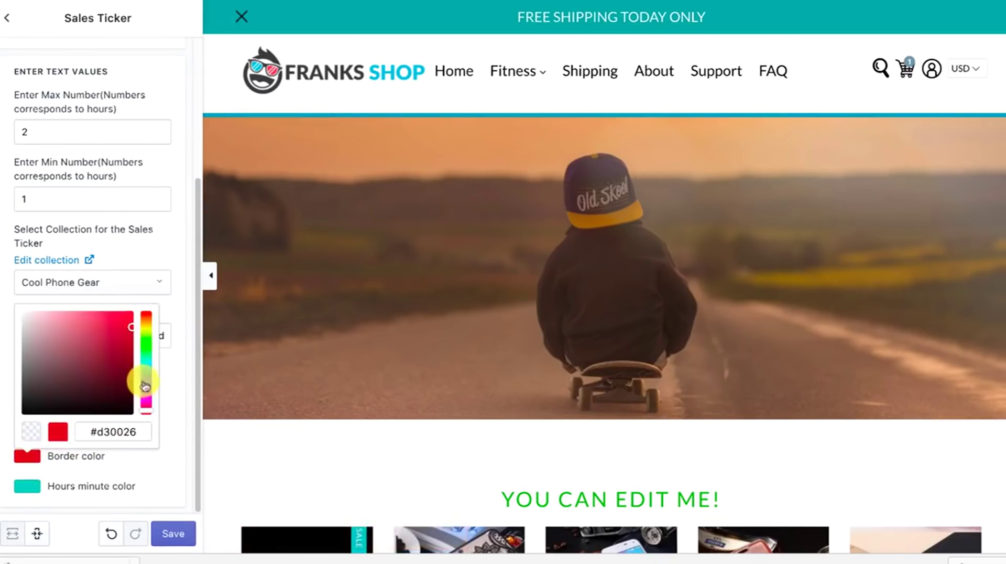
pyautogui.moveTo(146, 399); pyautogui.dragTo(124, 382)
pyautogui.click(34, 496)
pyautogui.click(30, 486)
pyautogui.click(140, 404)
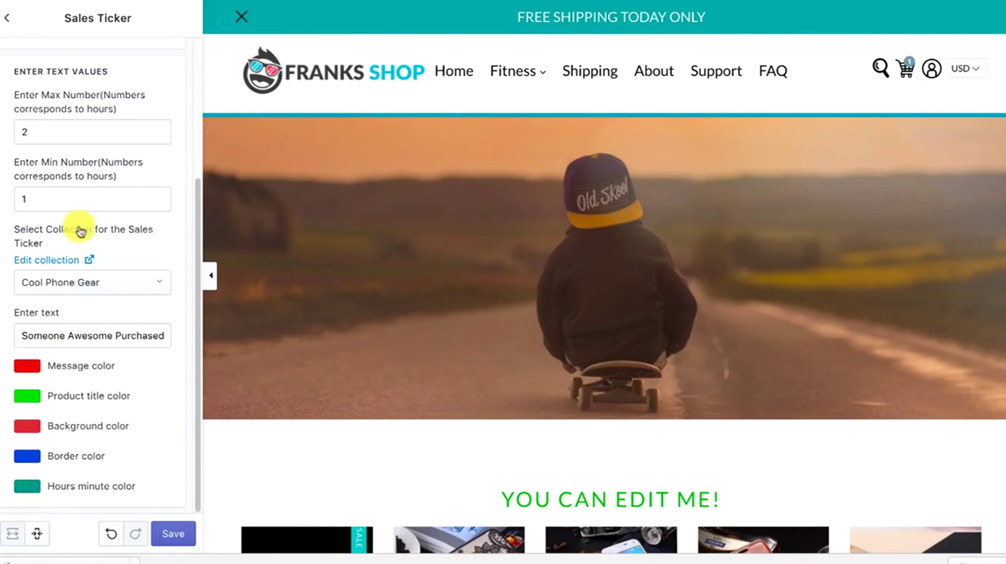
# - Turn off the sales ticker's box shadow and check the ticker's look in the home page preview
pyautogui.scroll(3, 99, 236)
pyautogui.click(19, 144)
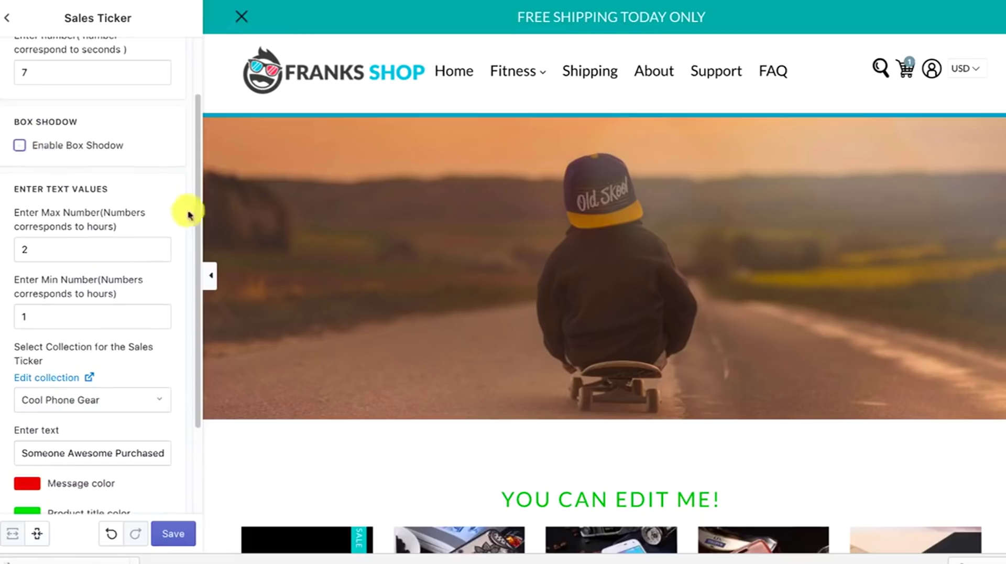
pyautogui.scroll(-3, 147, 446)
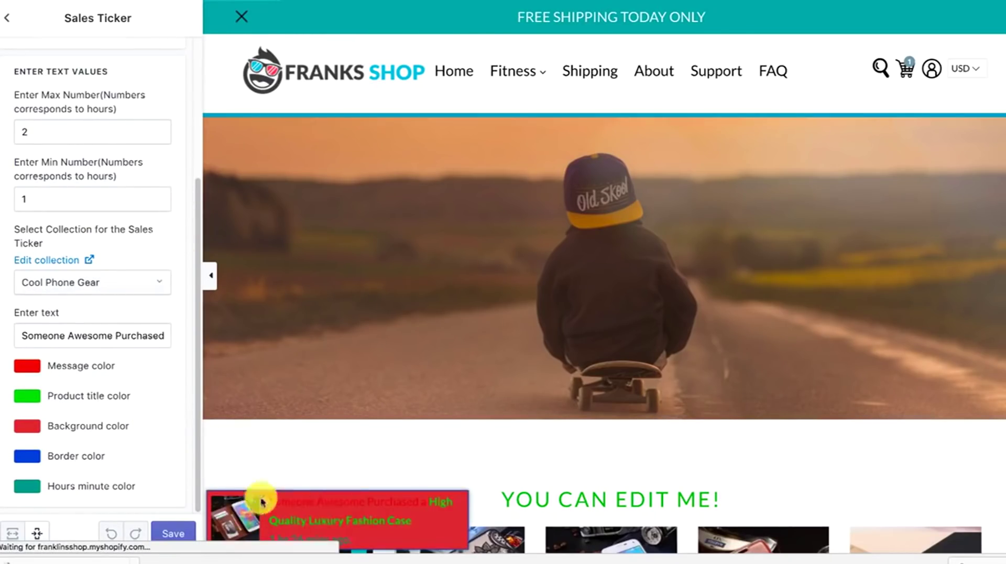
pyautogui.scroll(3, 140, 365)
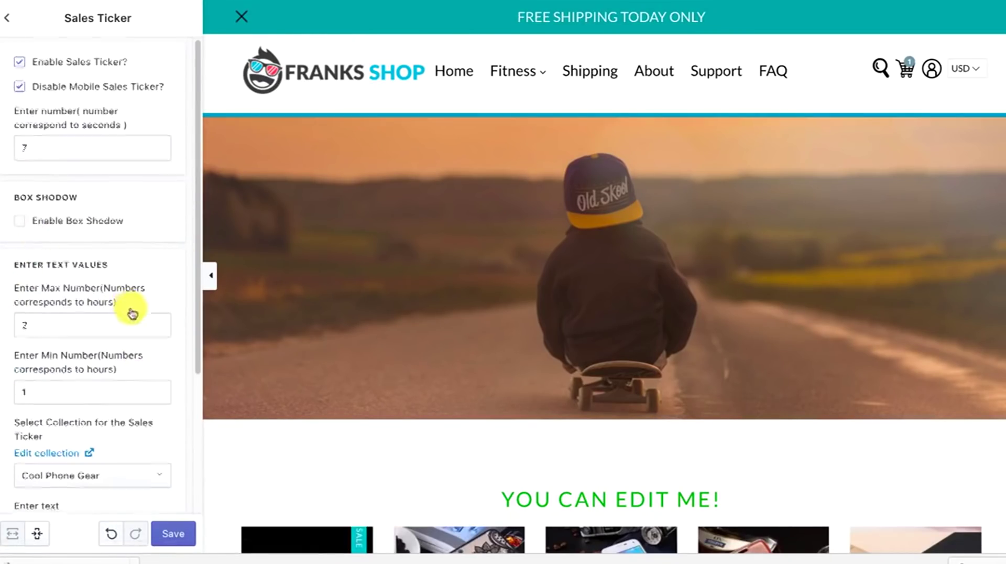
pyautogui.scroll(-3, 130, 310)
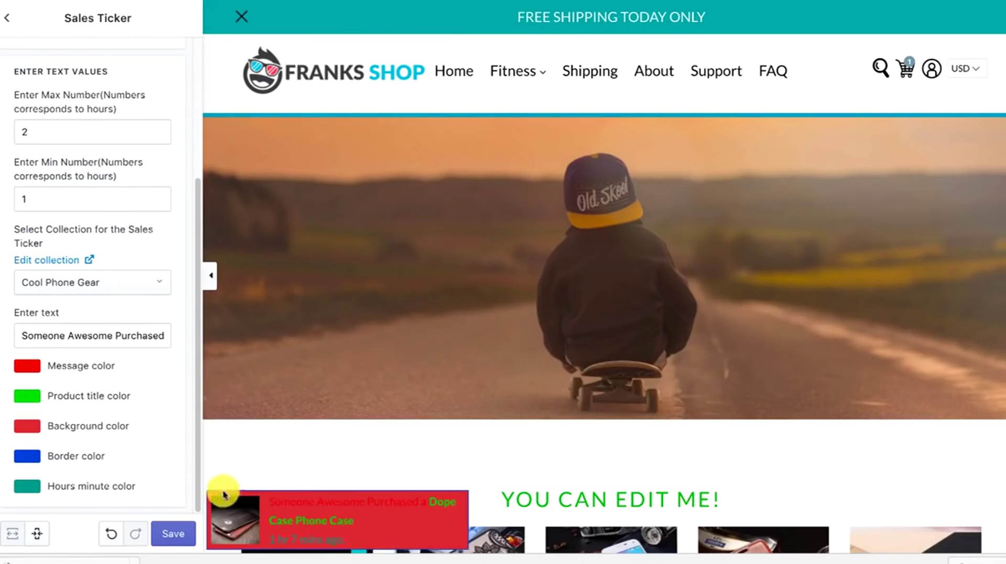
pyautogui.scroll(3, 42, 205)
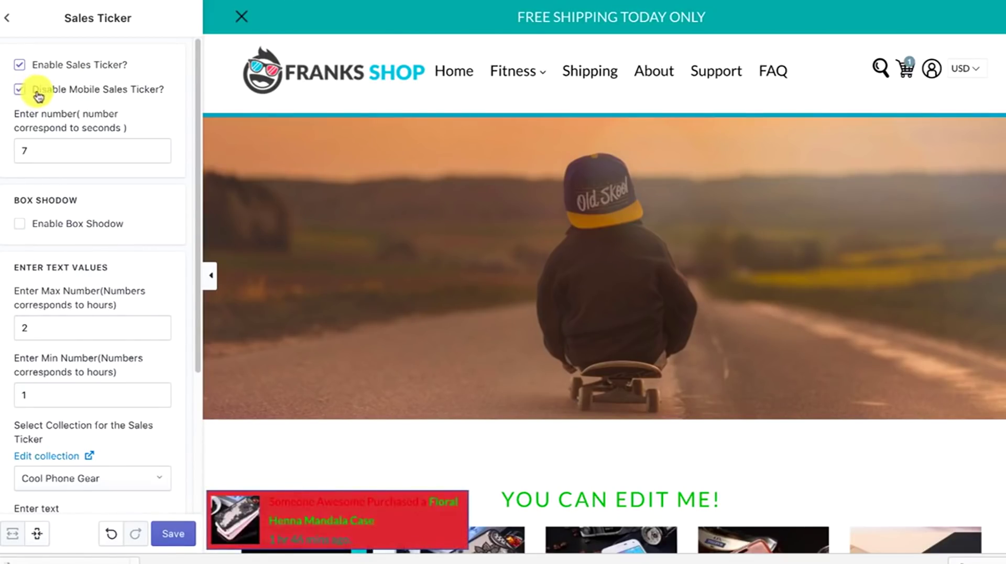
# - Change the sales ticker's message color to dark brown #382929 and check it in the home page preview
pyautogui.scroll(-4, 94, 314)
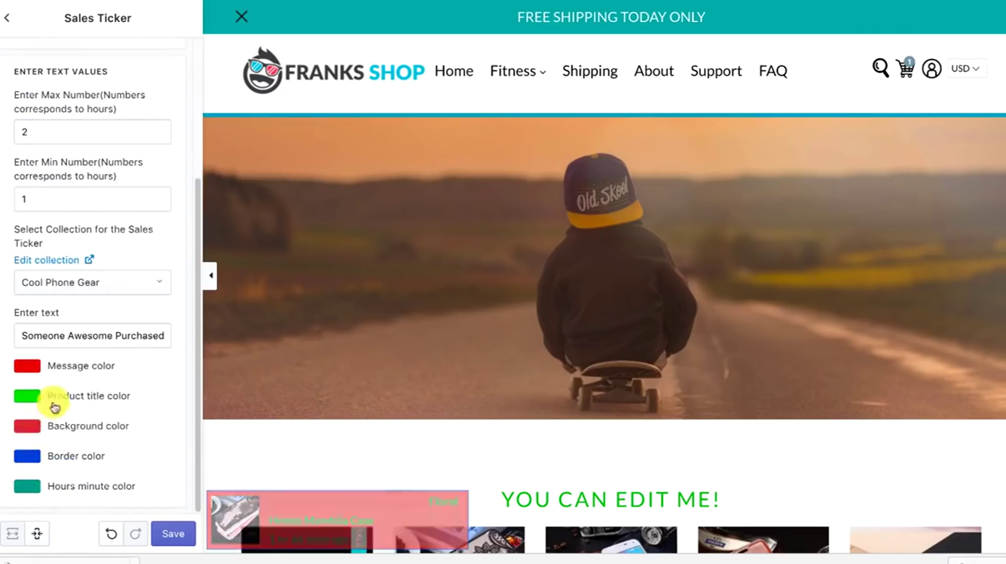
pyautogui.click(28, 365)
pyautogui.moveTo(110, 427); pyautogui.dragTo(50, 460)
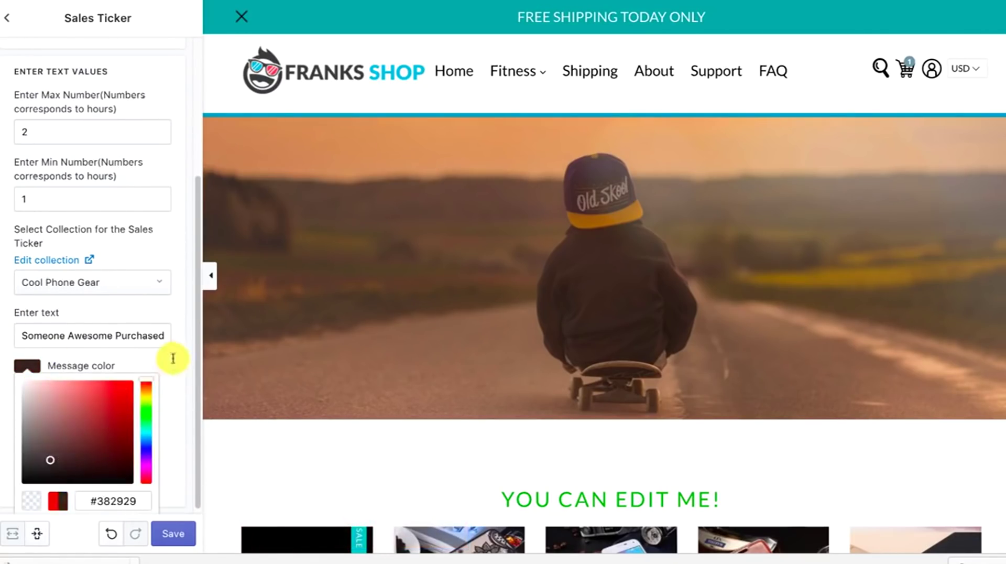
pyautogui.click(166, 377)
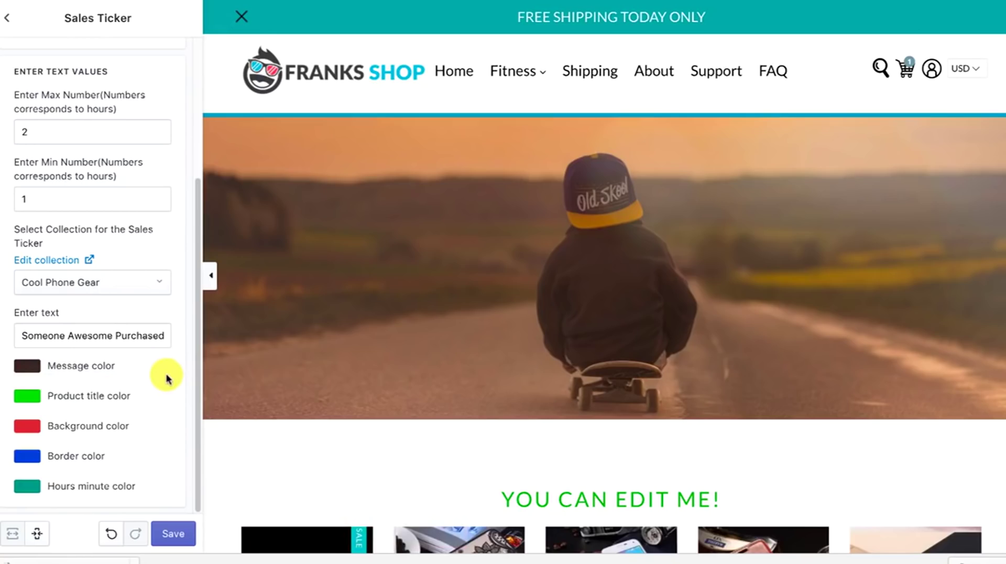
pyautogui.scroll(-5, 278, 407)
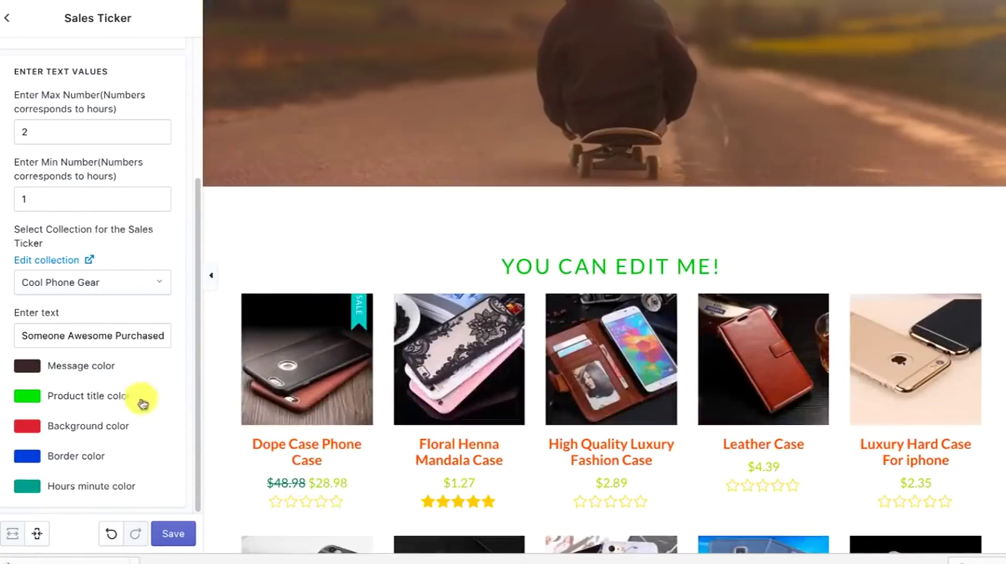
pyautogui.scroll(4, 141, 398)
pyautogui.scroll(-4, 176, 402)
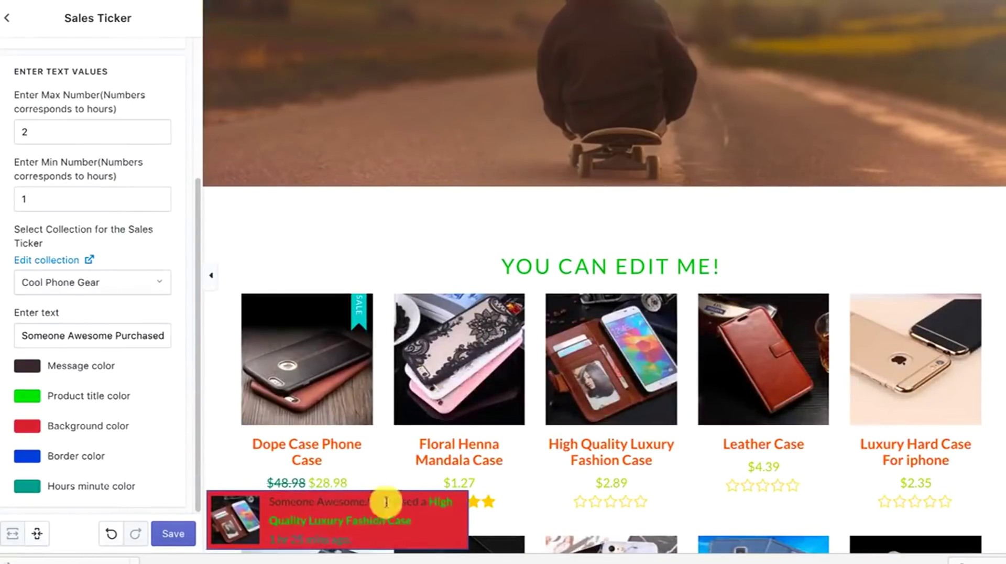
# - Reopen the sales ticker settings from the general settings list and disable the sales ticker
pyautogui.click(12, 20)
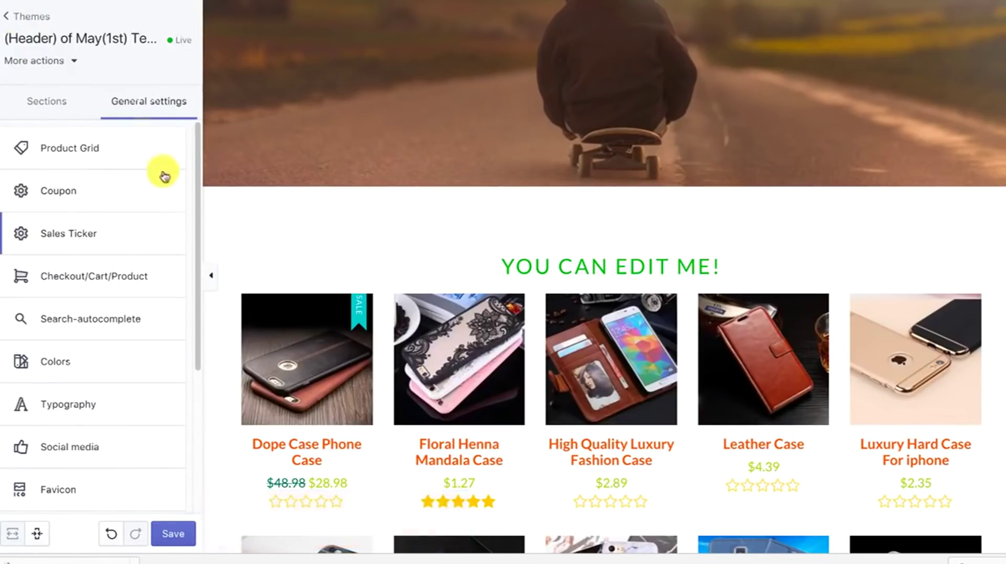
pyautogui.scroll(-1, 151, 174)
pyautogui.click(98, 205)
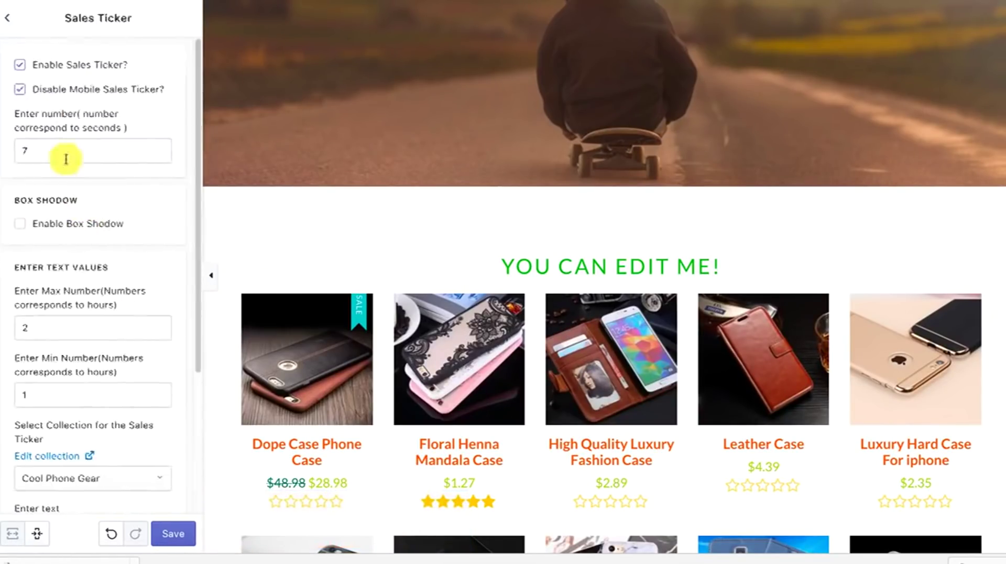
pyautogui.click(19, 65)
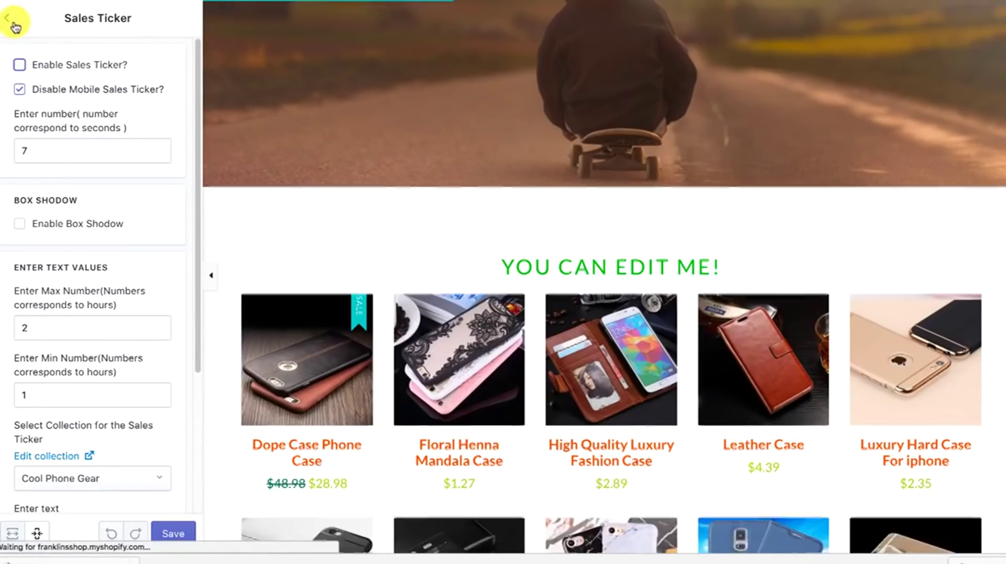
# - Choose Cart Page as the option in the general Checkout/Cart/Product settings
pyautogui.click(13, 23)
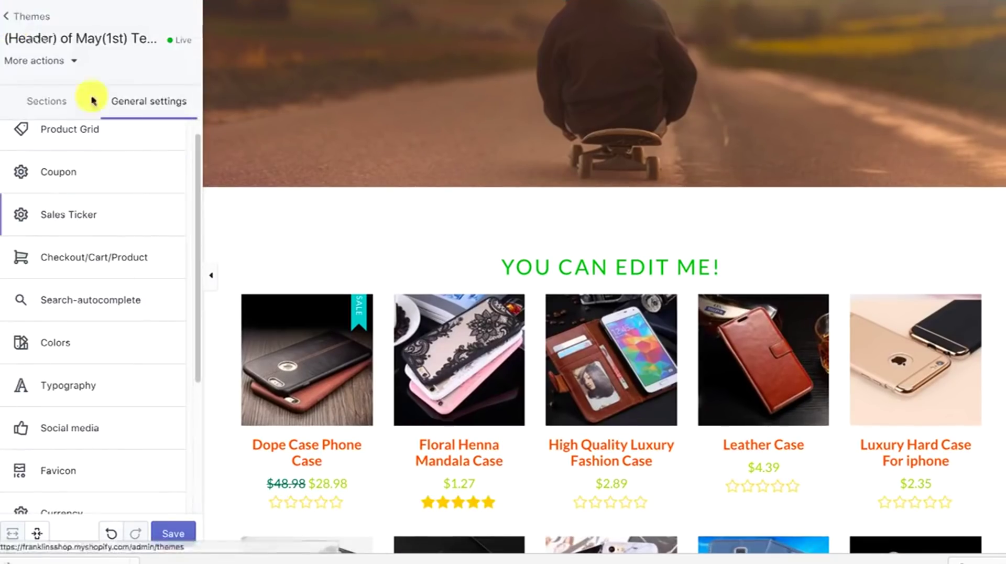
pyautogui.click(117, 264)
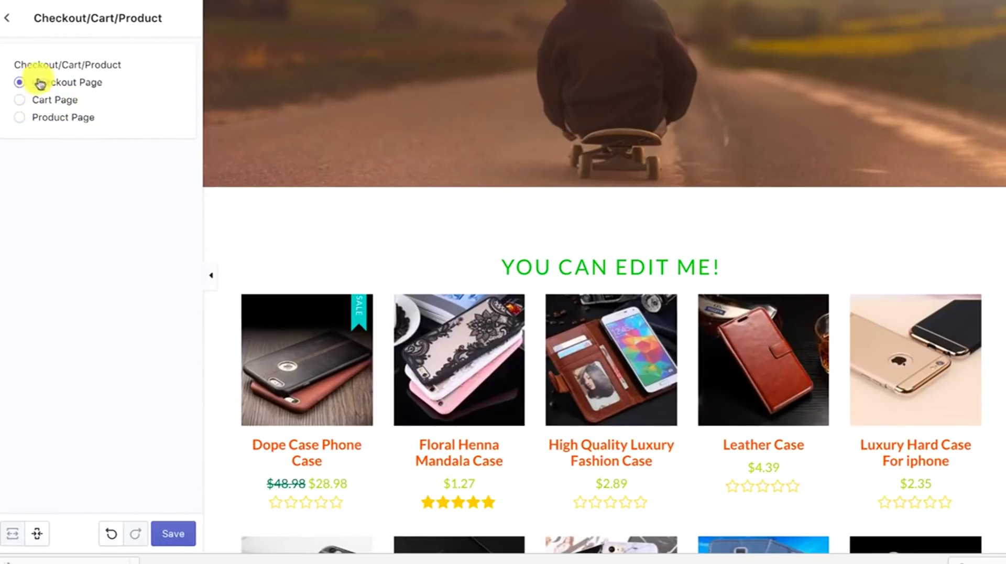
pyautogui.click(23, 119)
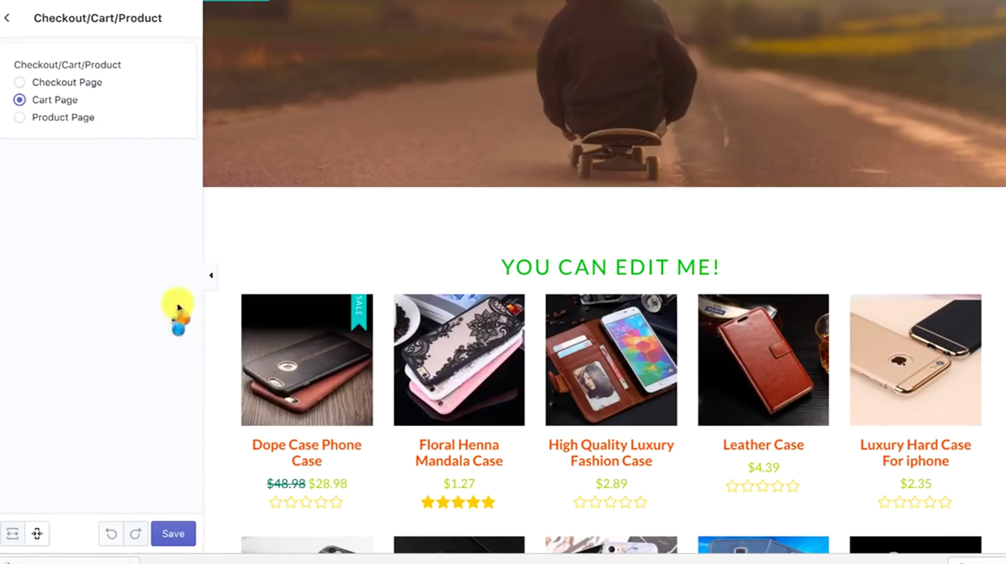
# - Set the Checkout/Cart/Product option to Checkout Page and test it by adding the Dope Case Phone Case to the cart
pyautogui.click(38, 76)
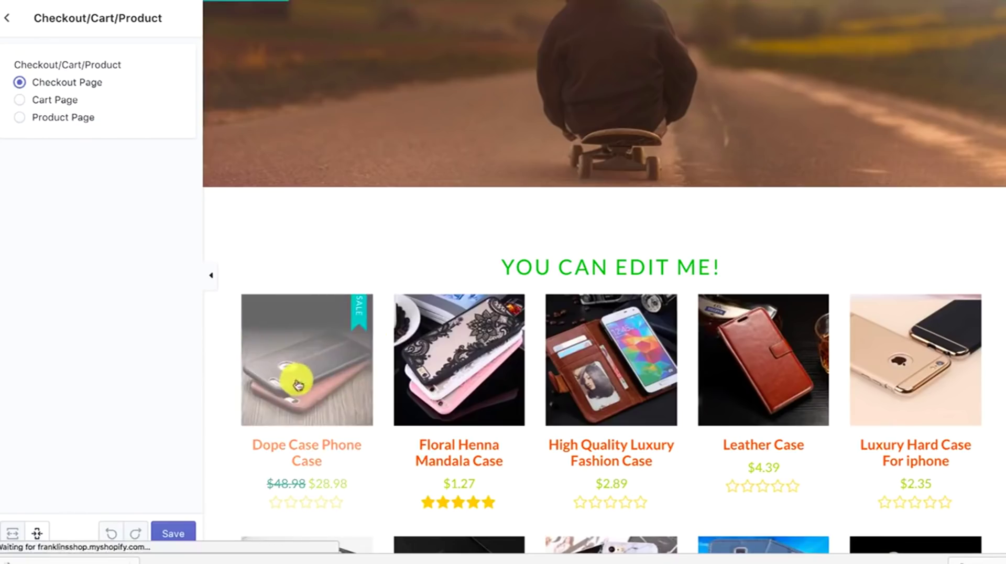
pyautogui.click(344, 365)
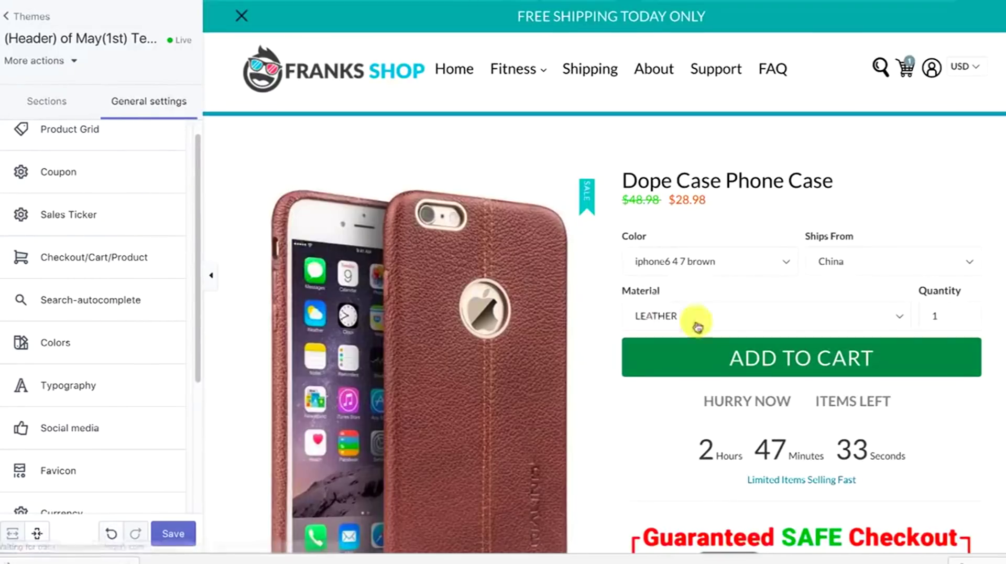
pyautogui.click(707, 354)
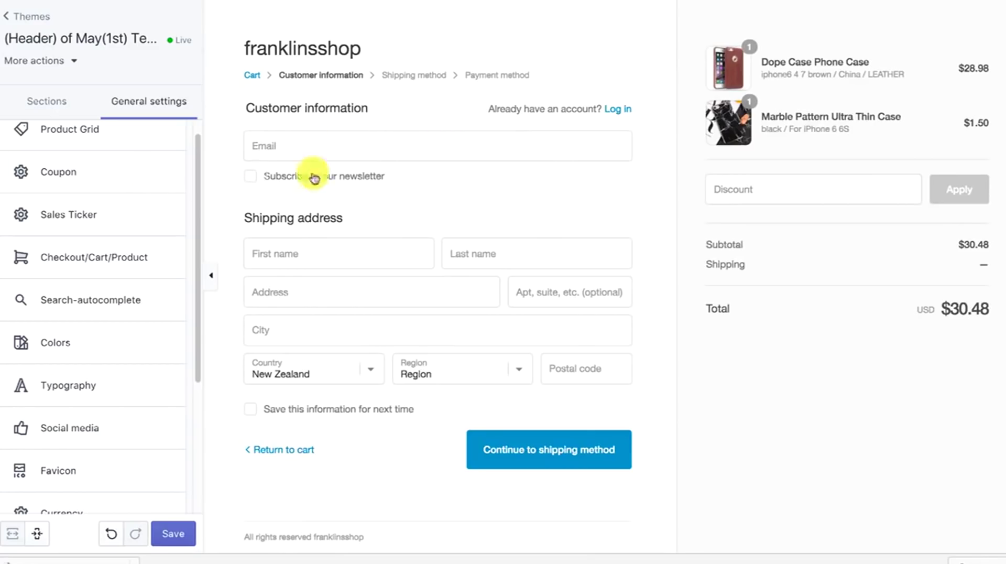
# - Leave the theme editor without saving and reopen the (Header) Of May(1st) Testimonial theme for customization
pyautogui.moveTo(197, 222); pyautogui.dragTo(199, 376)
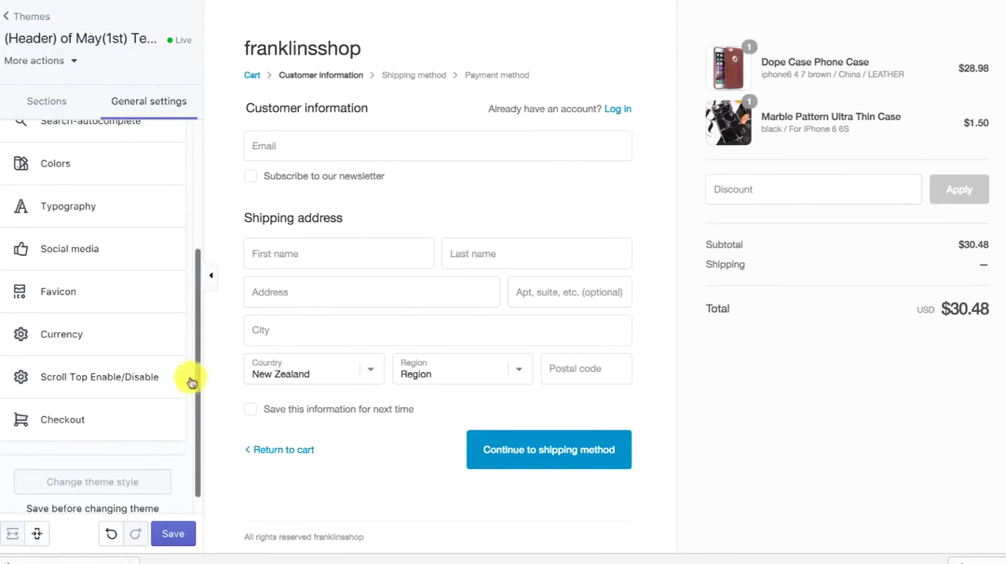
pyautogui.click(20, 16)
pyautogui.click(570, 176)
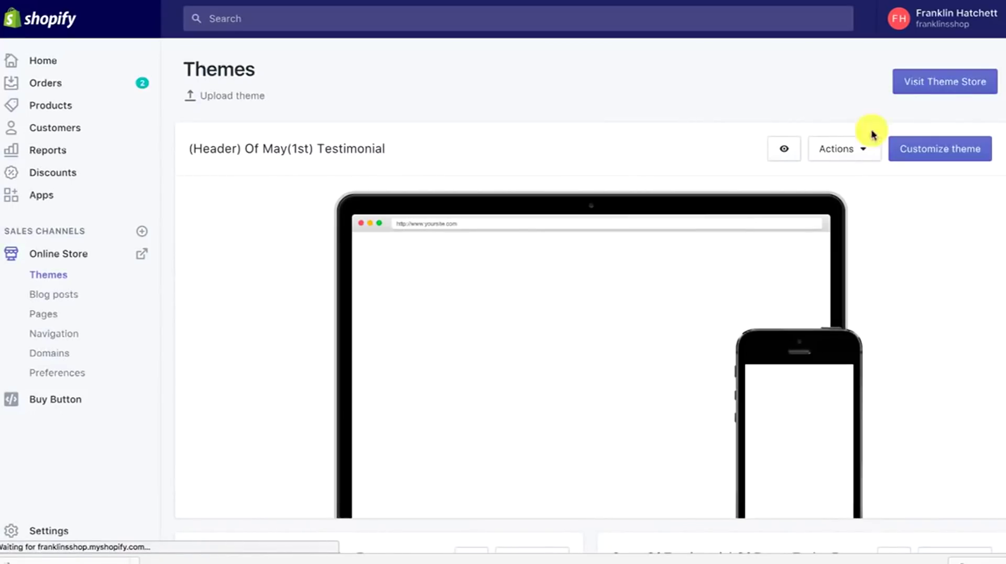
pyautogui.click(925, 148)
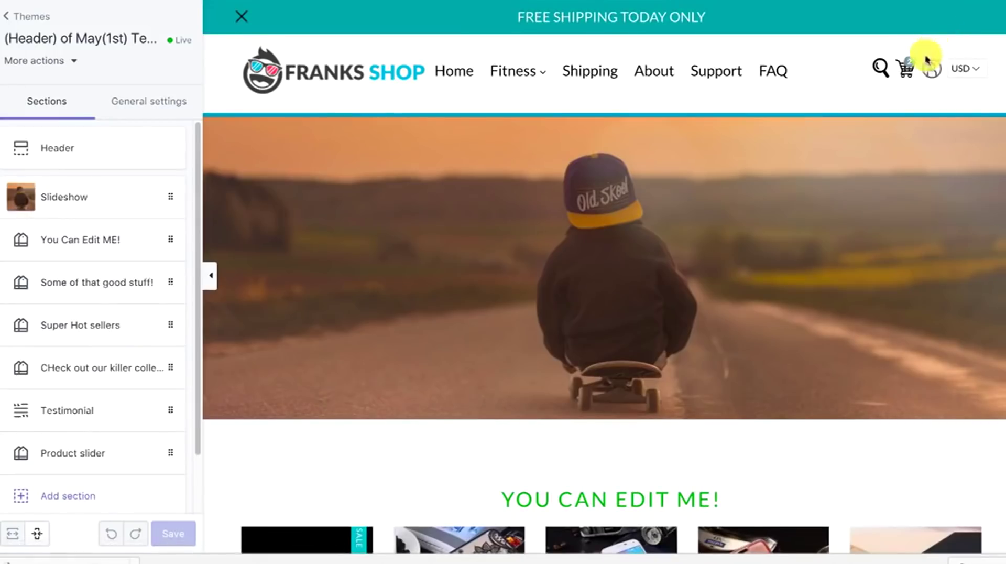
# - Open the store's cart in the preview, look over its checkout area and open the Cart page section's settings
pyautogui.click(916, 30)
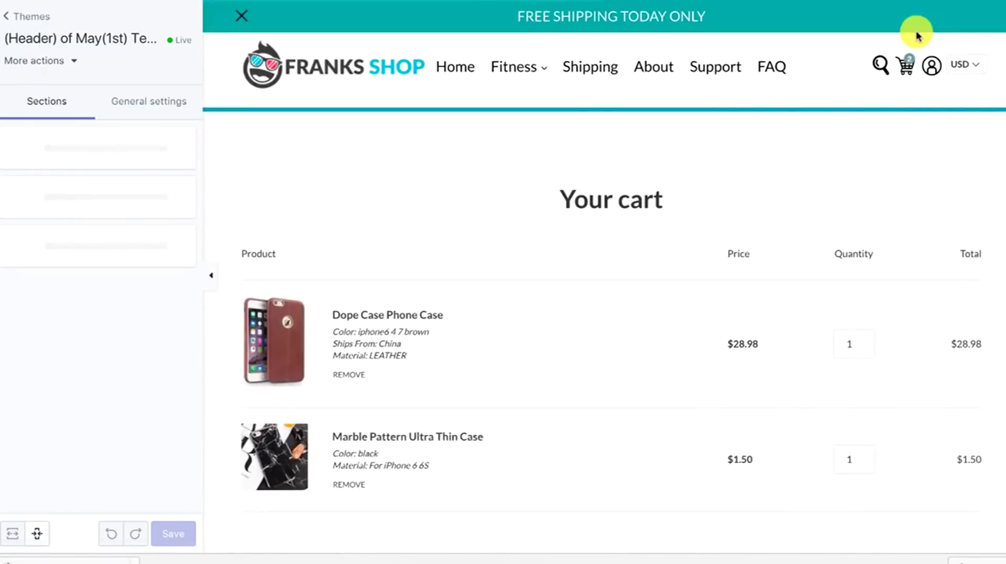
pyautogui.scroll(-1, 585, 124)
pyautogui.scroll(-5, 585, 124)
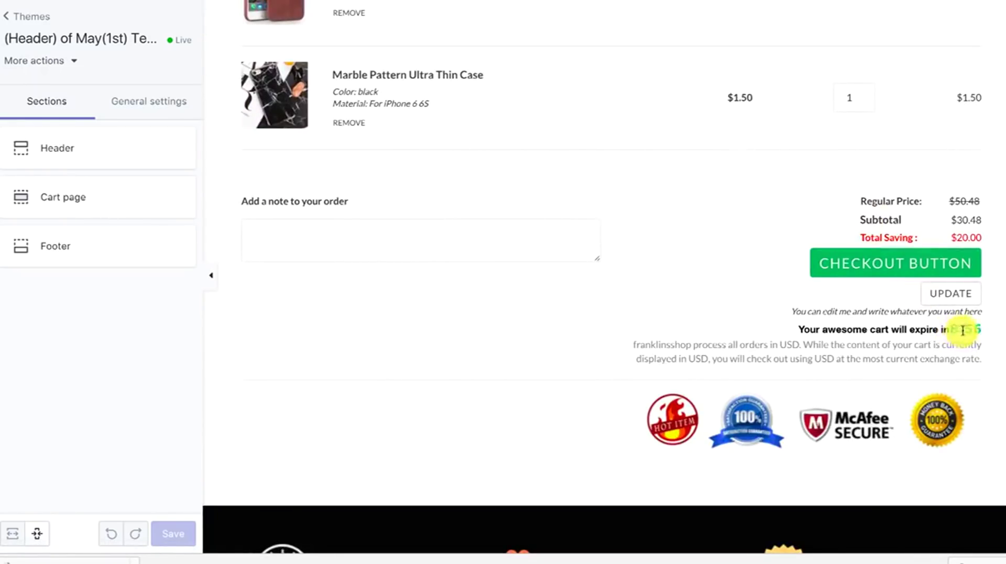
pyautogui.click(90, 200)
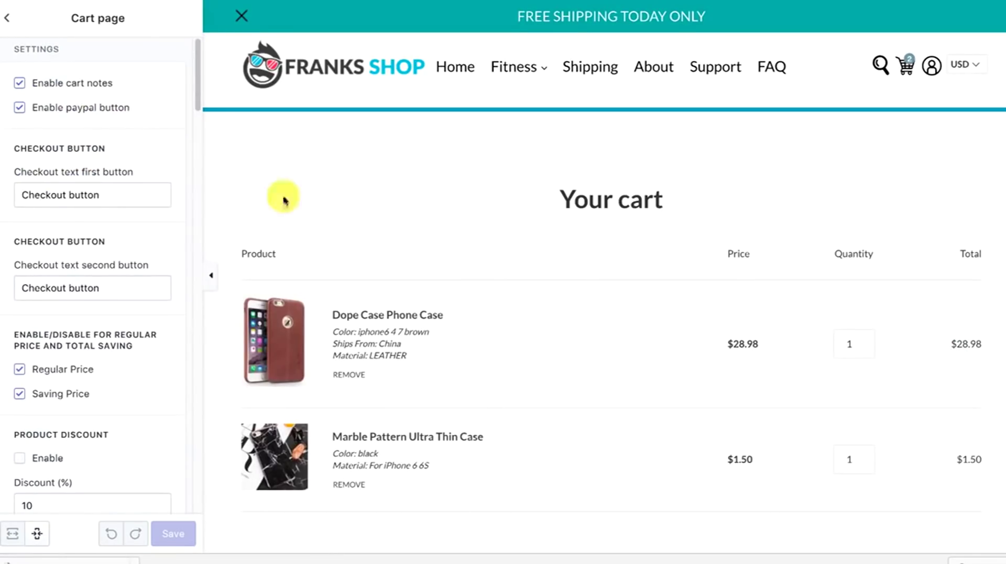
# - Enable the cart page's product discount, check its discount code in the preview and disable the discount again
pyautogui.scroll(-2, 164, 209)
pyautogui.scroll(-2, 476, 226)
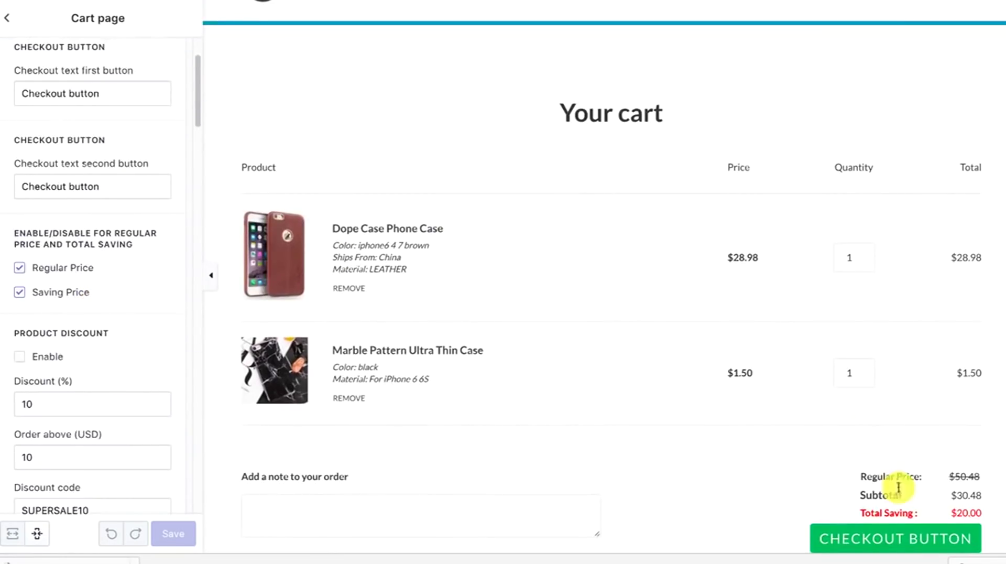
pyautogui.scroll(2, 617, 283)
pyautogui.scroll(-5, 617, 282)
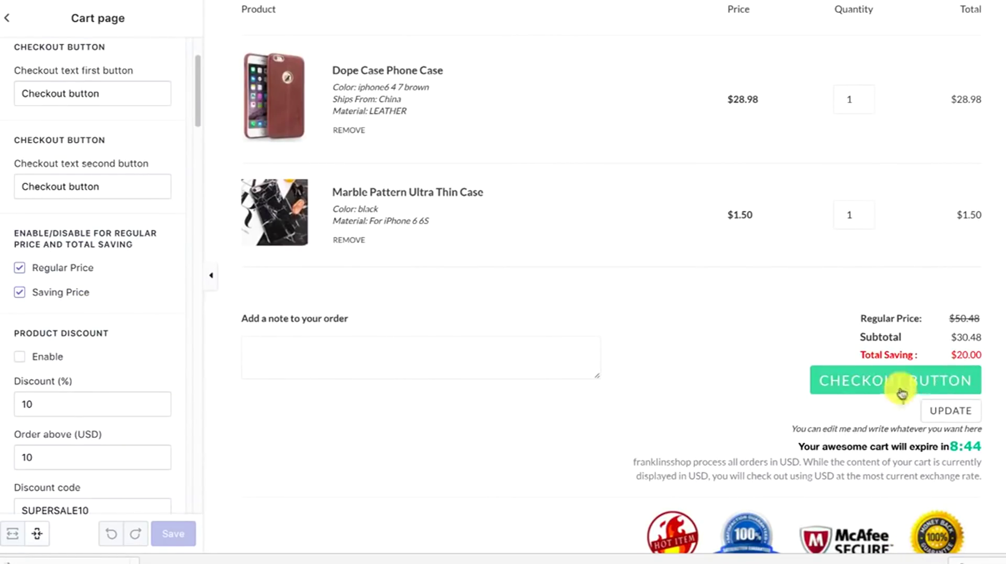
pyautogui.scroll(-3, 106, 303)
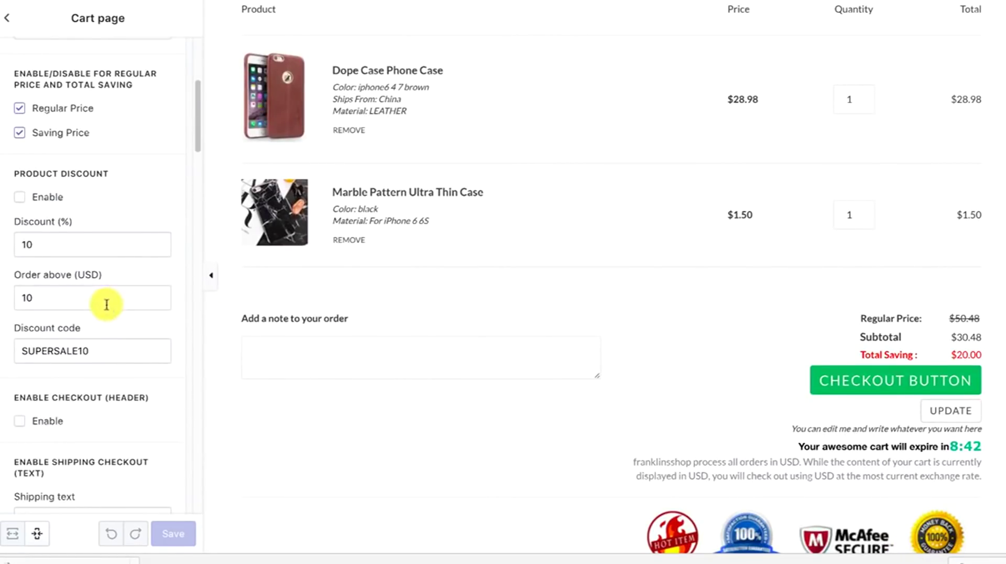
pyautogui.click(21, 199)
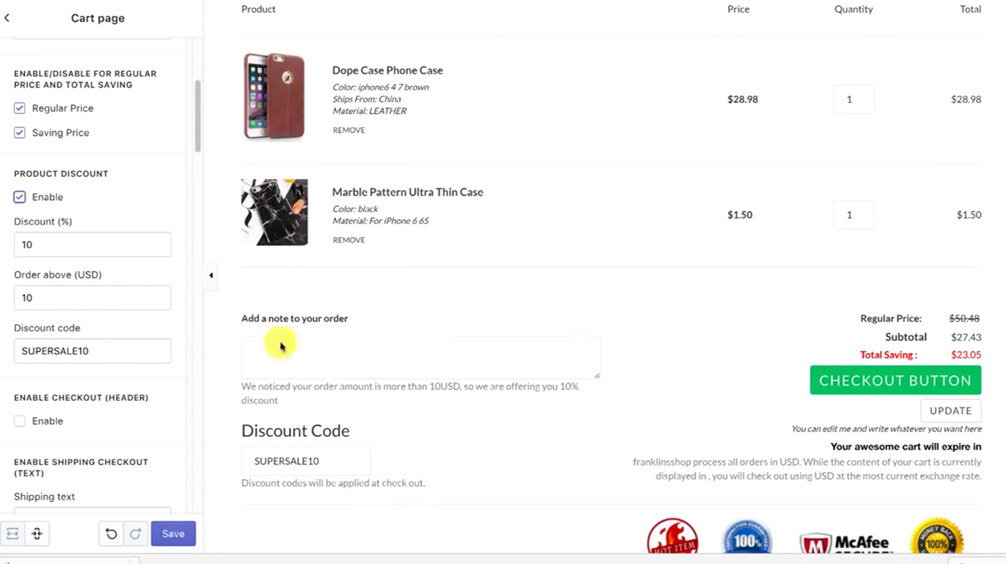
pyautogui.click(30, 199)
# - Enable the header checkout button on the cart page and disable the shipping checkout text
pyautogui.scroll(-3, 47, 293)
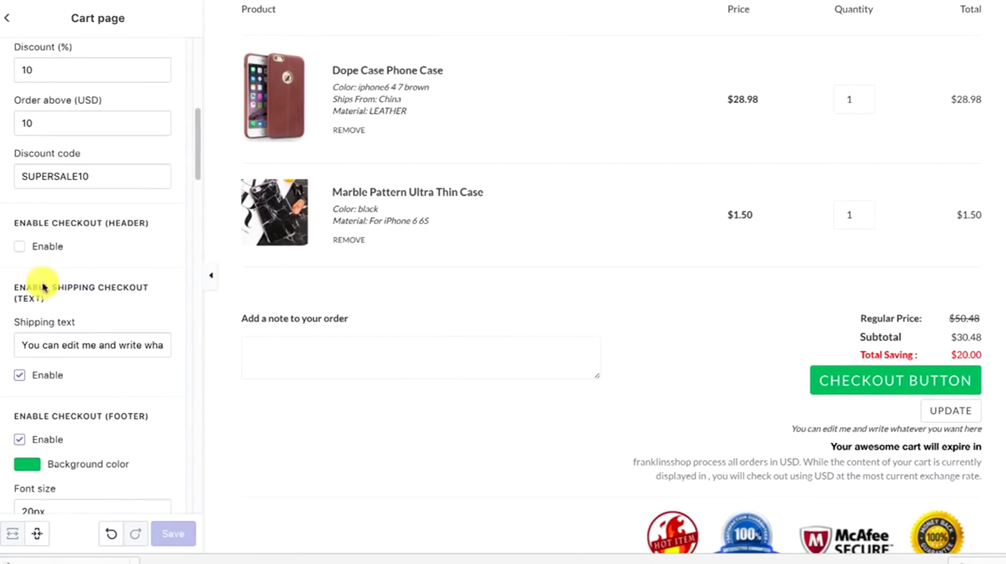
pyautogui.click(20, 248)
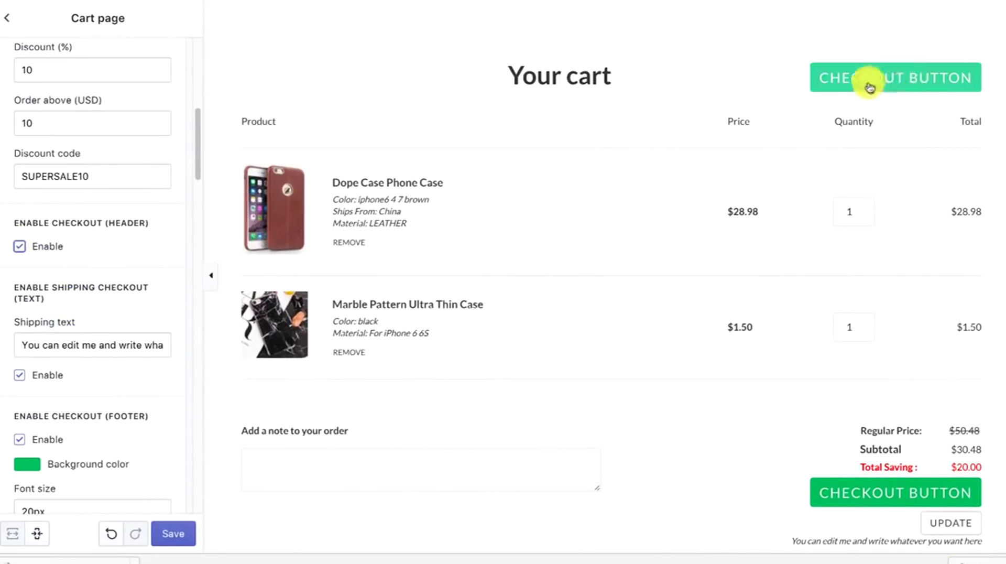
pyautogui.click(19, 375)
# - Change the background color of the cart page's checkout buttons to dark orange
pyautogui.scroll(-2, 74, 348)
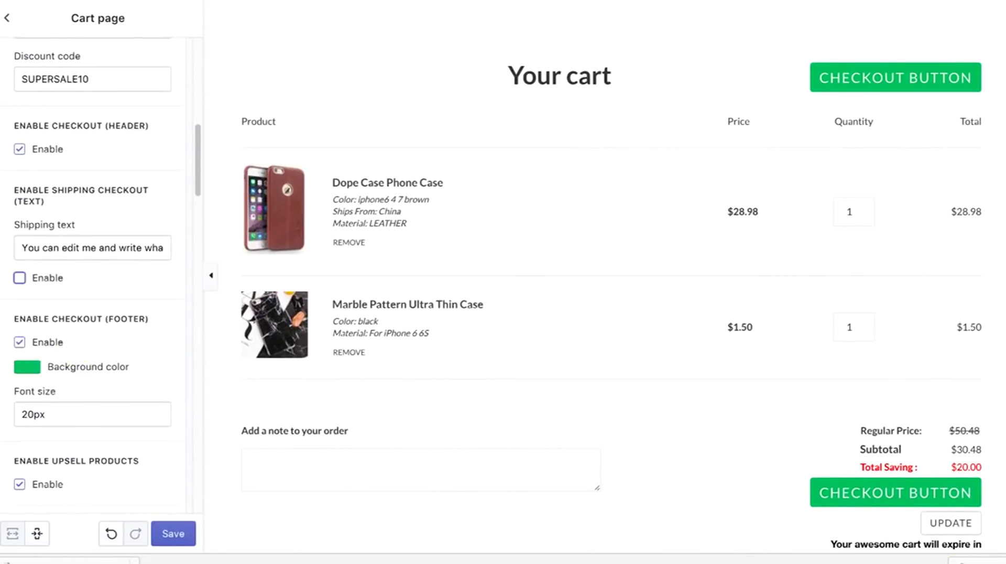
pyautogui.click(46, 370)
pyautogui.click(142, 404)
pyautogui.click(153, 338)
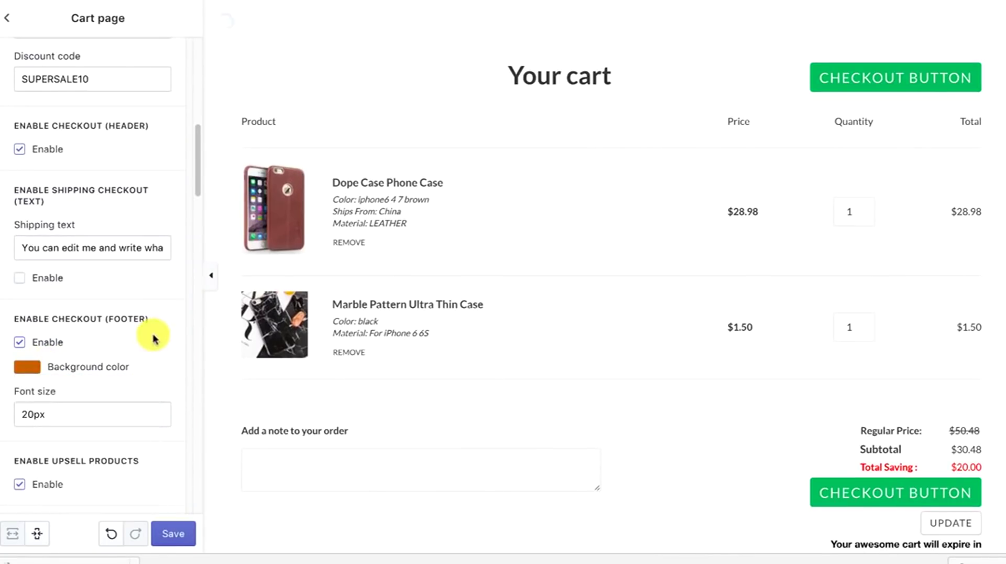
# - Examine the cart page's upsell, countdown and security badge settings and compare them with the cart preview
pyautogui.scroll(-2, 73, 335)
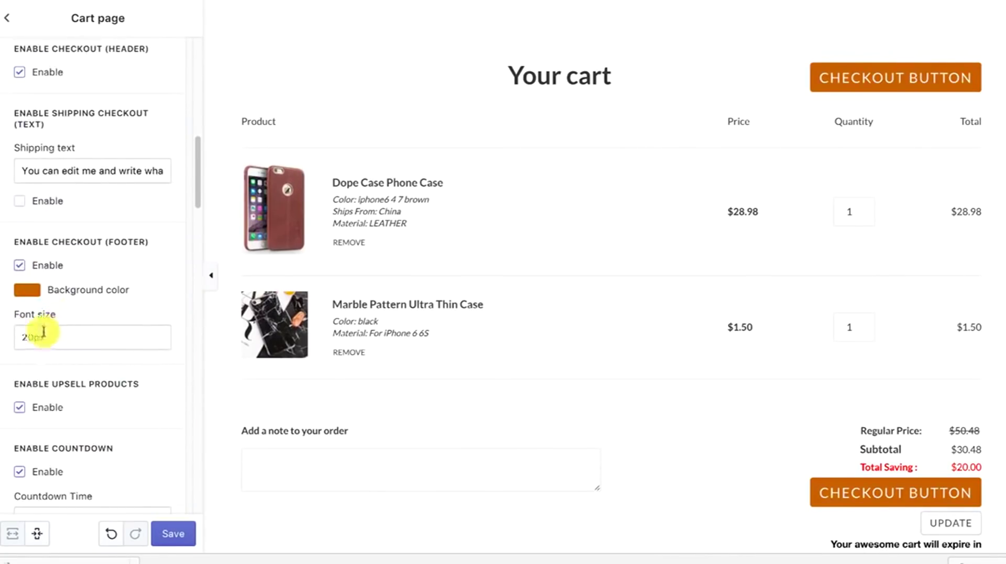
pyautogui.scroll(-3, 45, 335)
pyautogui.scroll(-5, 45, 336)
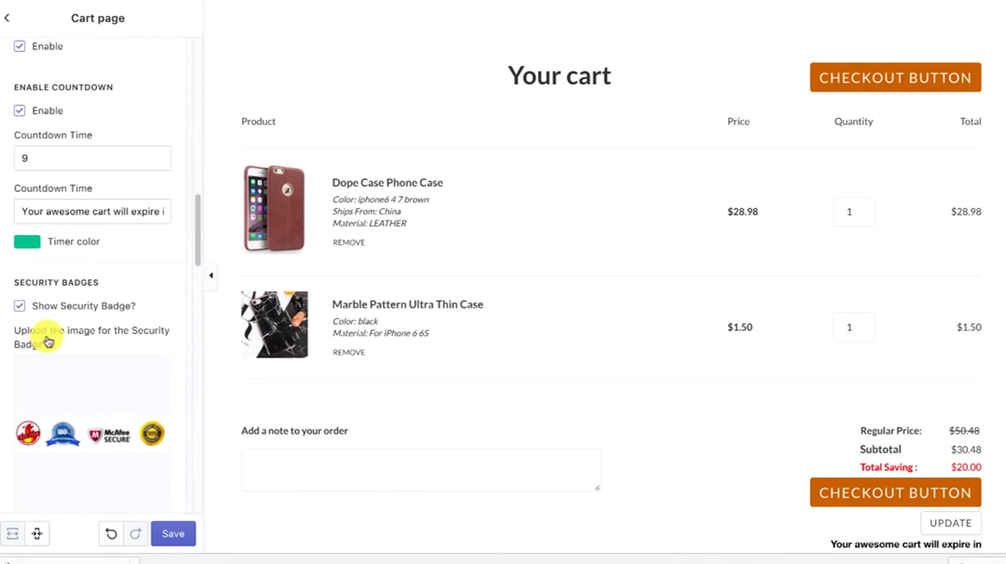
pyautogui.scroll(-8, 909, 445)
pyautogui.scroll(1, 941, 193)
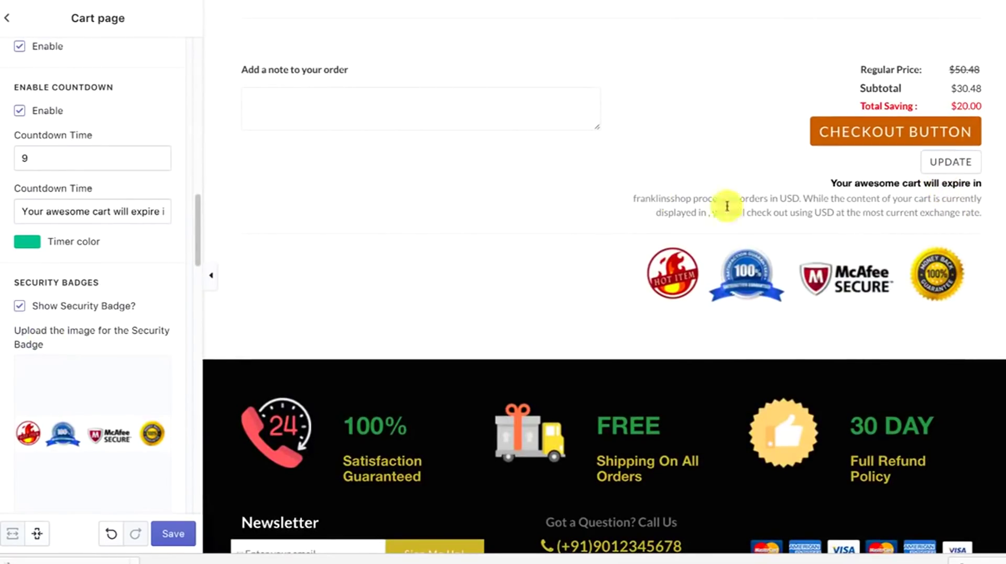
pyautogui.scroll(1, 983, 183)
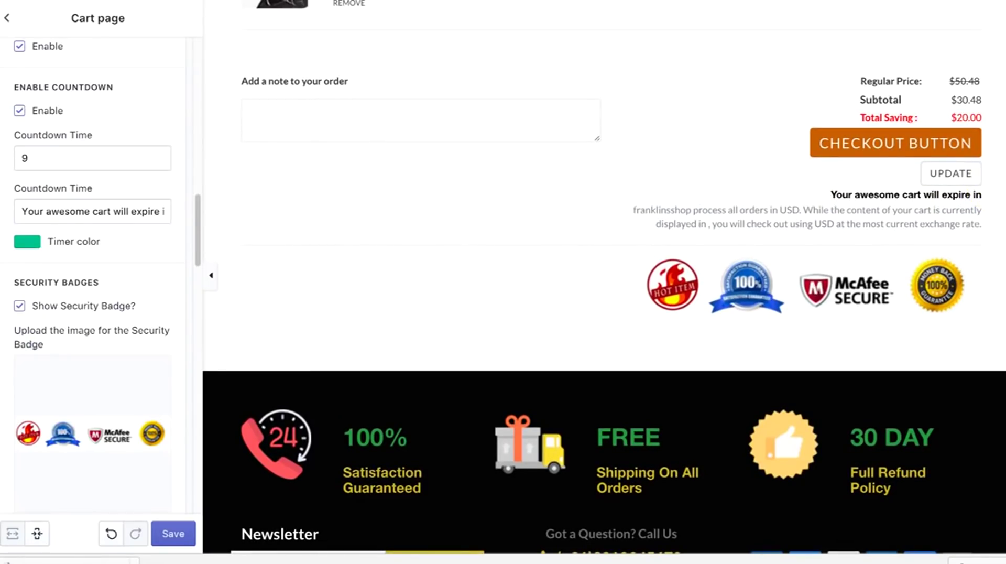
pyautogui.scroll(-4, 123, 297)
pyautogui.scroll(-8, 100, 269)
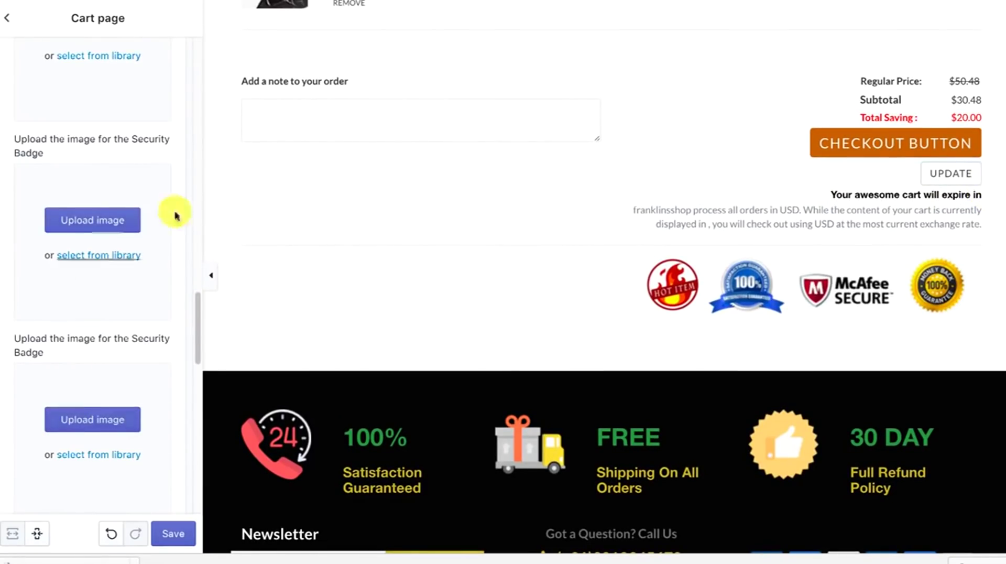
pyautogui.scroll(5, 551, 285)
pyautogui.scroll(5, 439, 340)
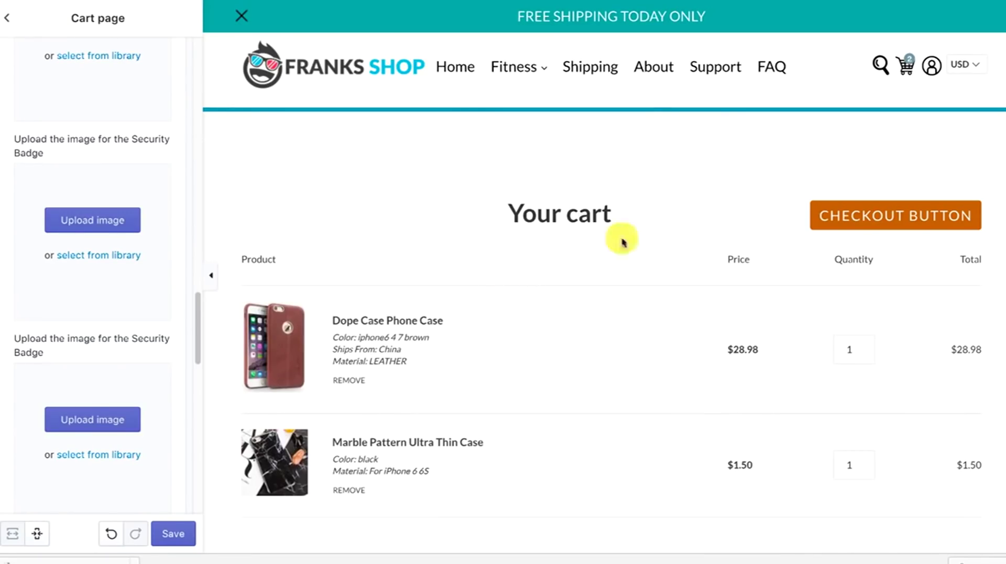
# - Return the preview to the home page, set the general Checkout/Cart/Product option to Cart Page and save the theme
pyautogui.click(21, 28)
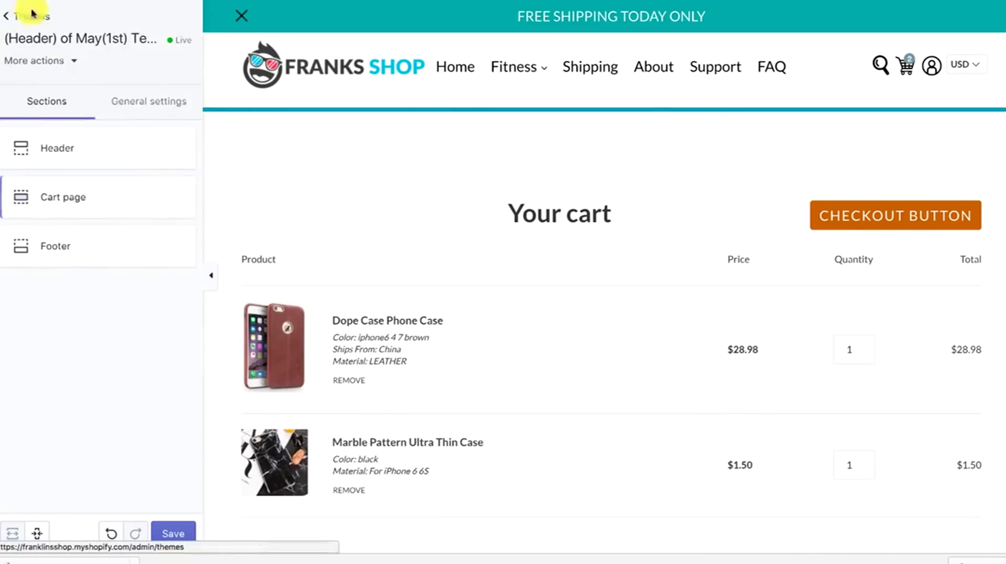
pyautogui.click(163, 102)
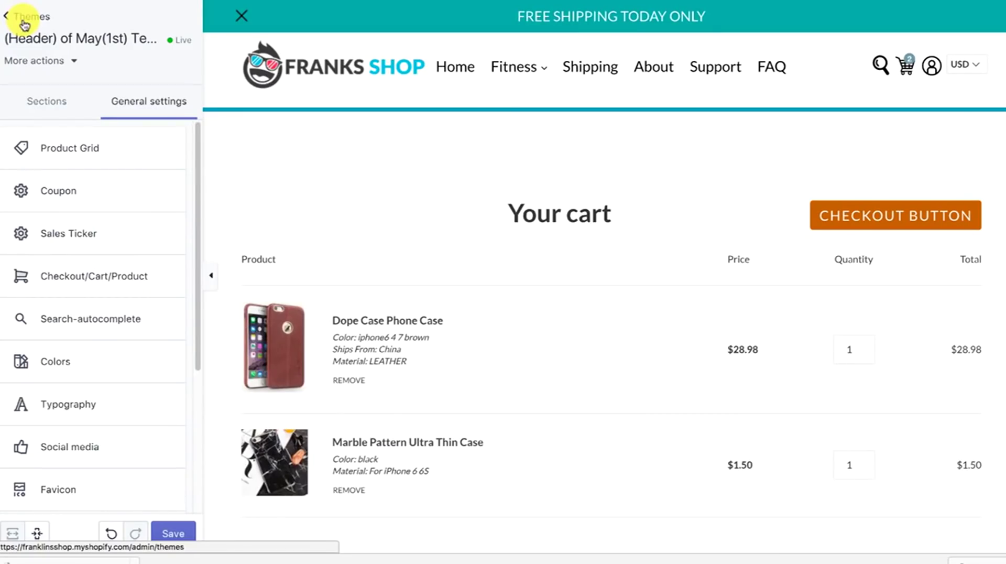
pyautogui.click(450, 66)
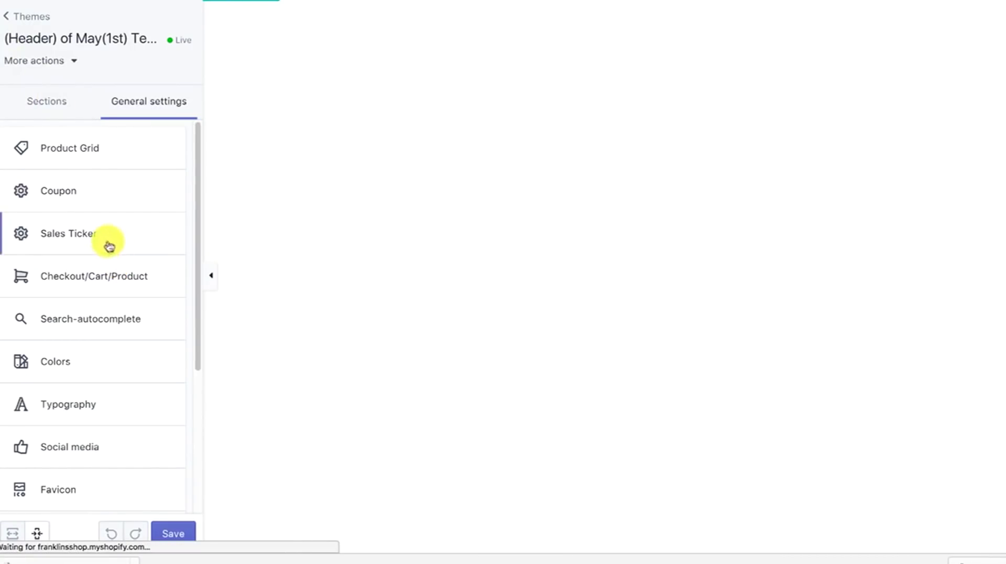
pyautogui.click(128, 274)
pyautogui.click(19, 99)
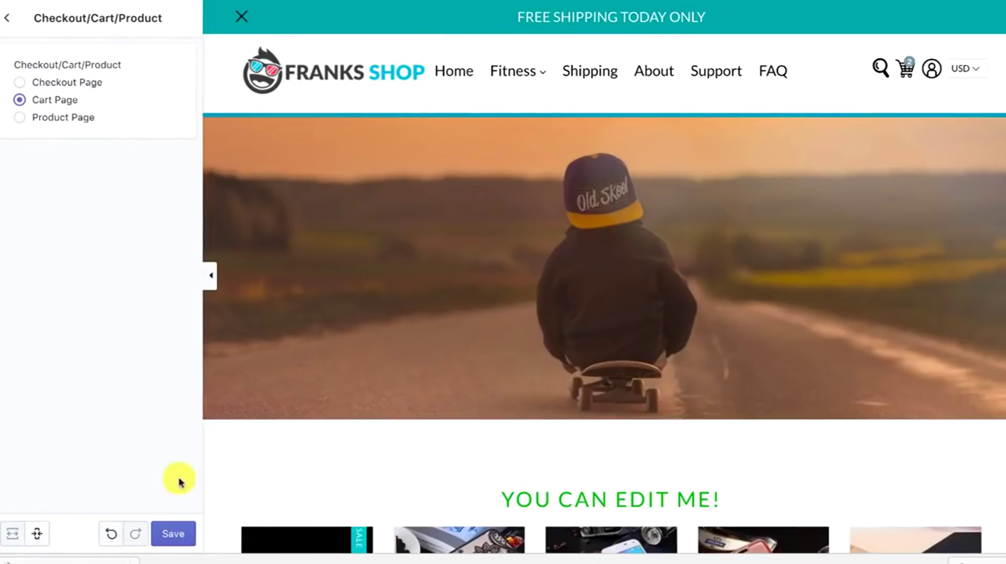
pyautogui.click(186, 537)
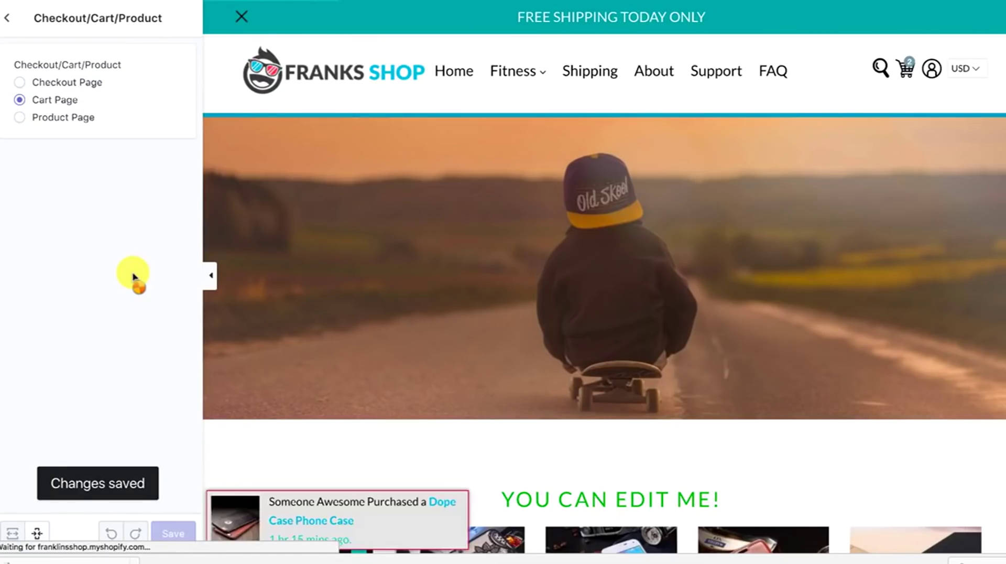
# - Test the cart redirect by adding the 35Pcs Soft Worm Lure Carp Fishing Set from the home page products to the cart
pyautogui.scroll(-4, 805, 112)
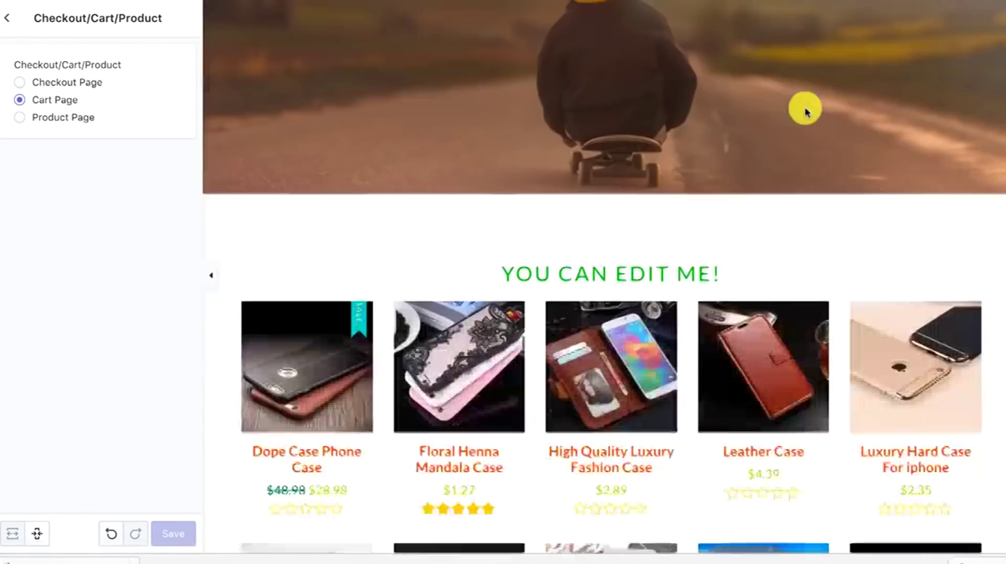
pyautogui.scroll(-20, 806, 112)
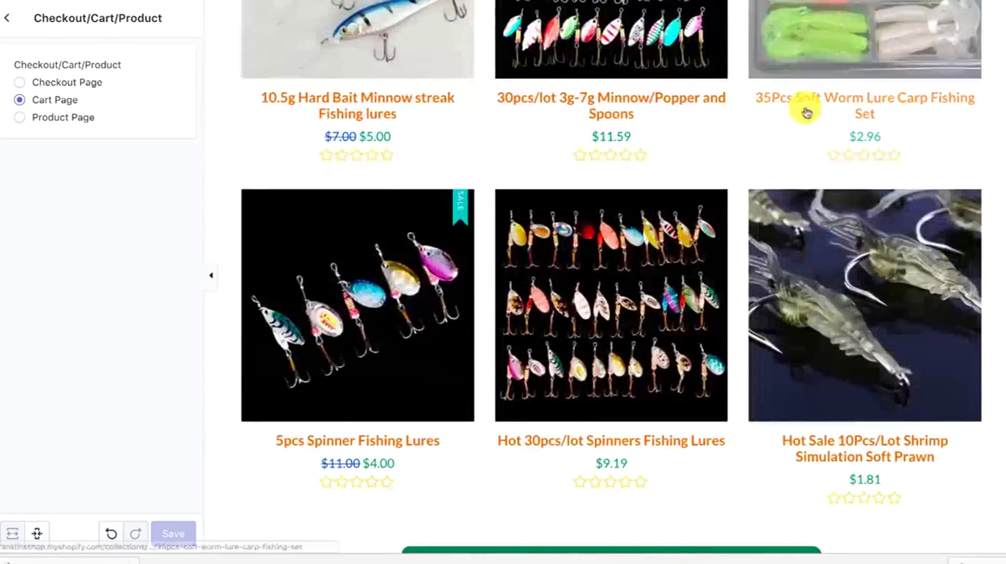
pyautogui.click(806, 113)
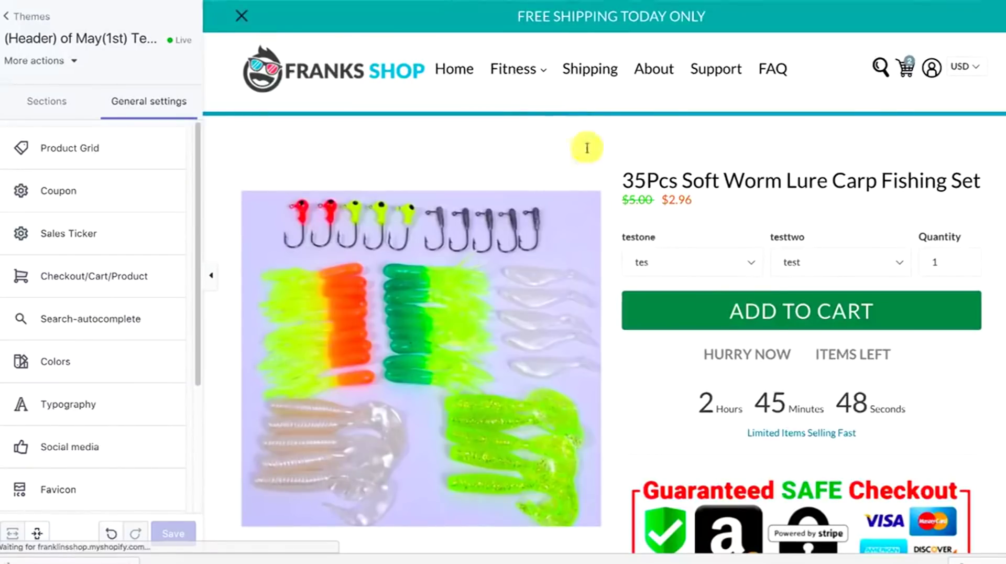
pyautogui.click(759, 310)
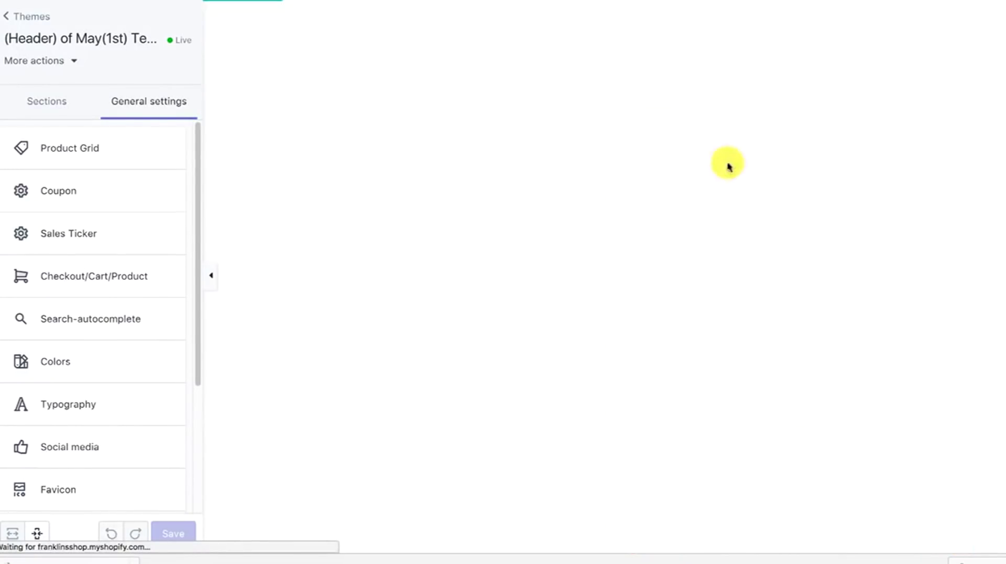
# - Start checkout from the cart and try to add the related product 30pcs/lot 3g-7g Minnow/Popper and Spoons from the upsell popup
pyautogui.scroll(-5, 898, 241)
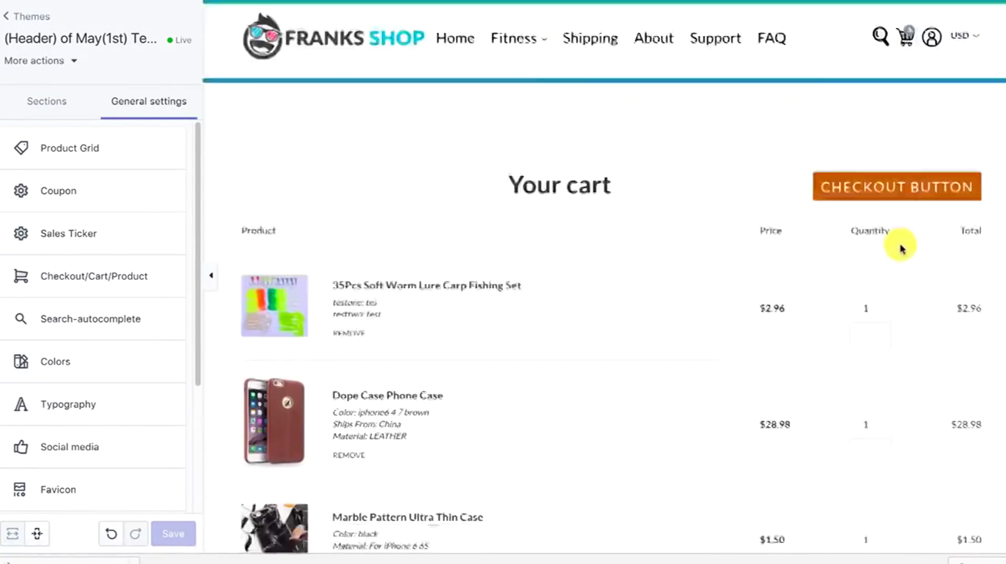
pyautogui.click(939, 451)
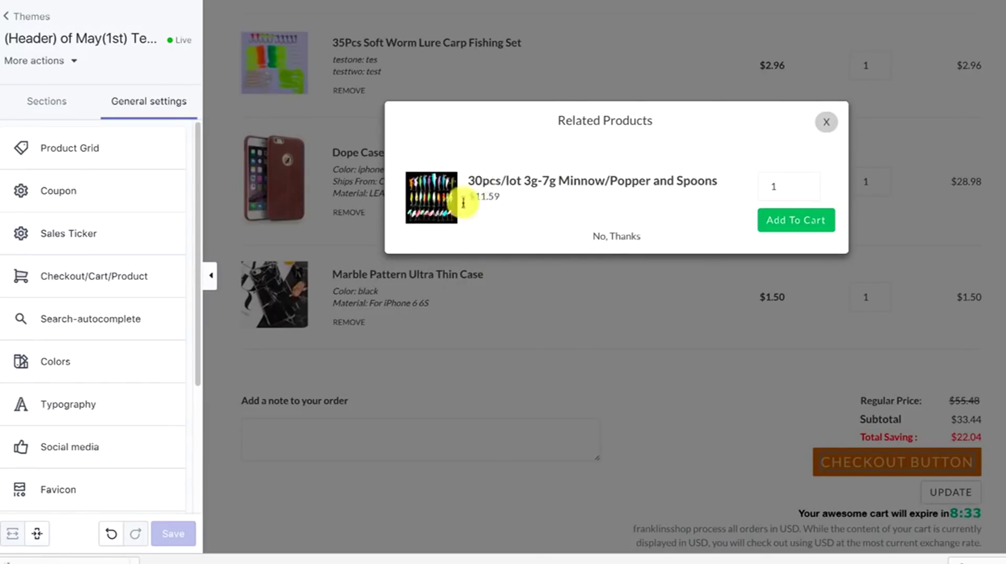
pyautogui.click(809, 219)
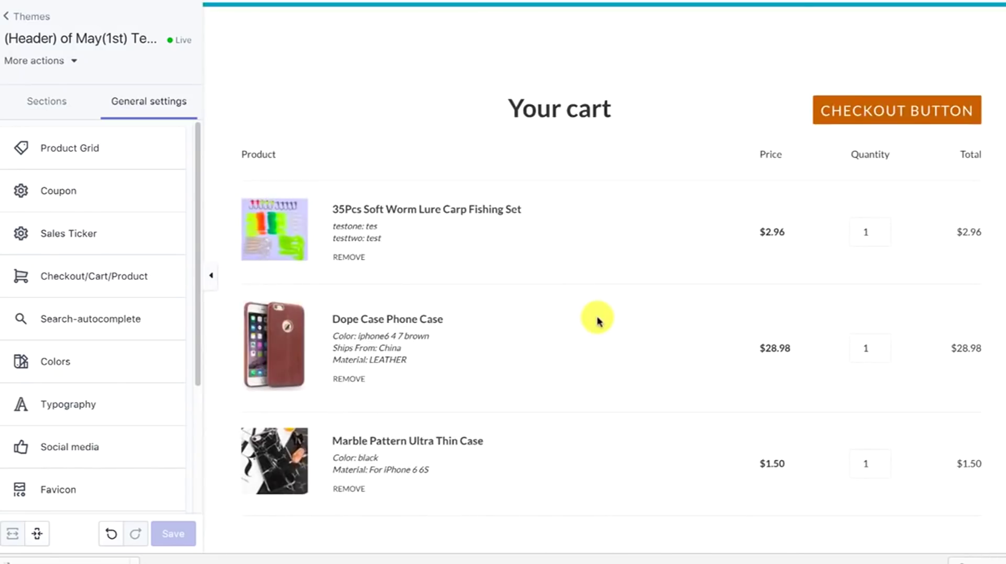
# - Return the preview to the home page and check the currency selector in the store header
pyautogui.click(455, 66)
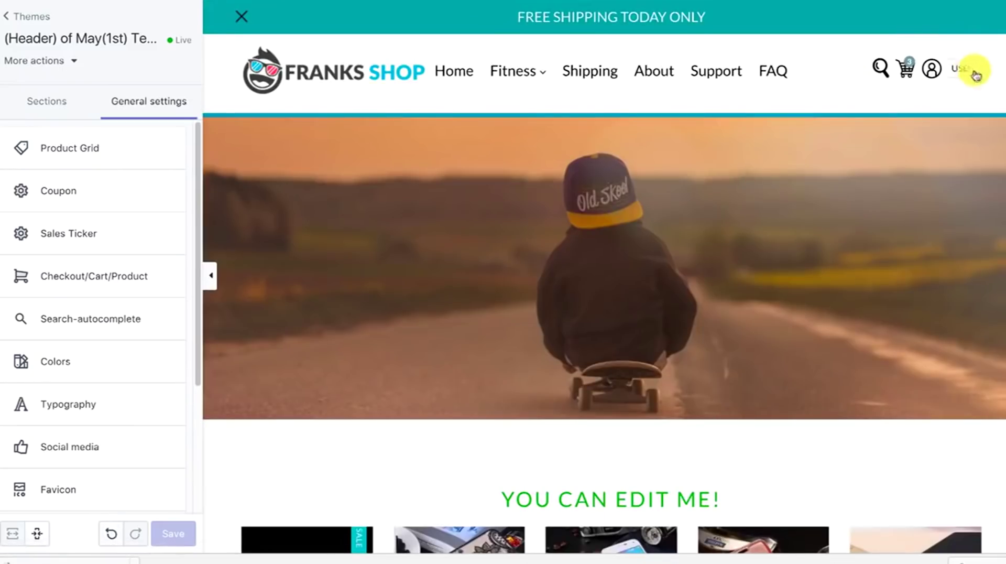
pyautogui.click(969, 70)
pyautogui.click(960, 67)
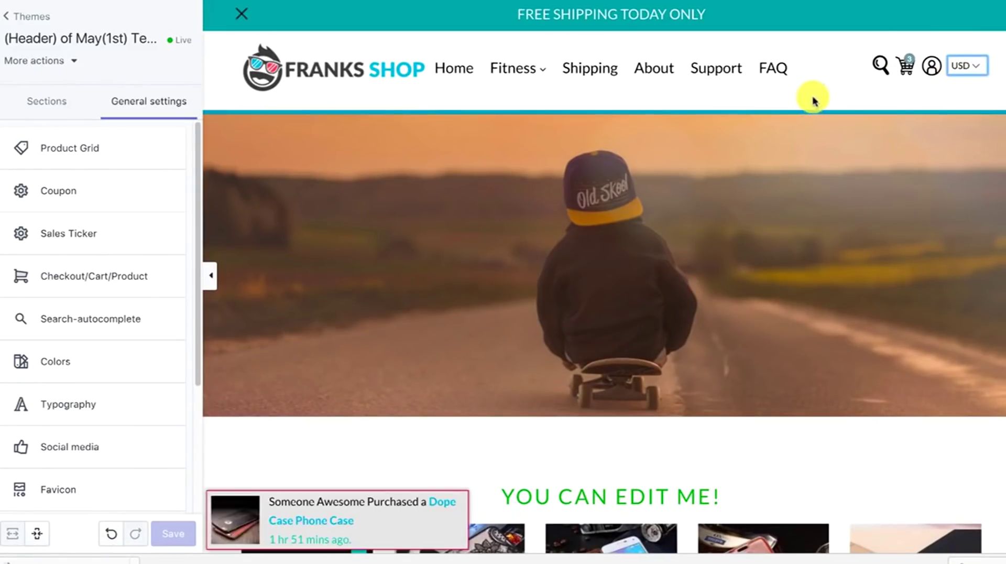
# - Disable the Sales Ticker in the general settings and save the theme
pyautogui.scroll(-6, 813, 99)
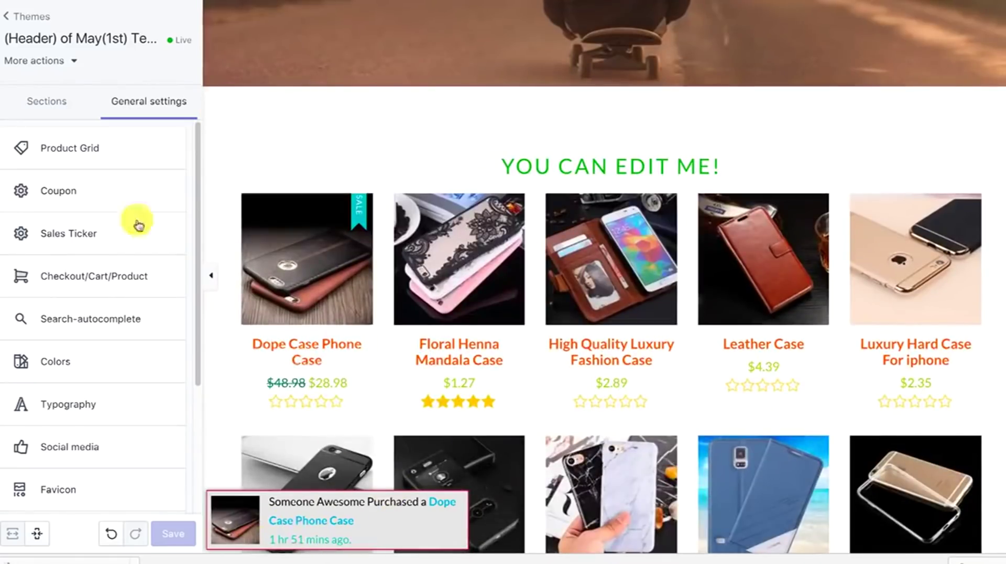
pyautogui.click(56, 237)
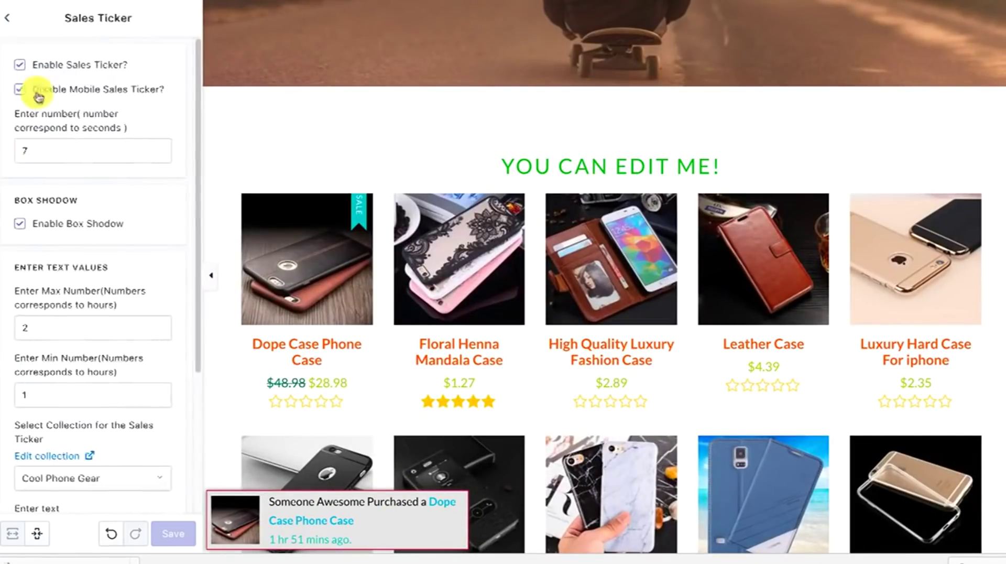
pyautogui.click(19, 65)
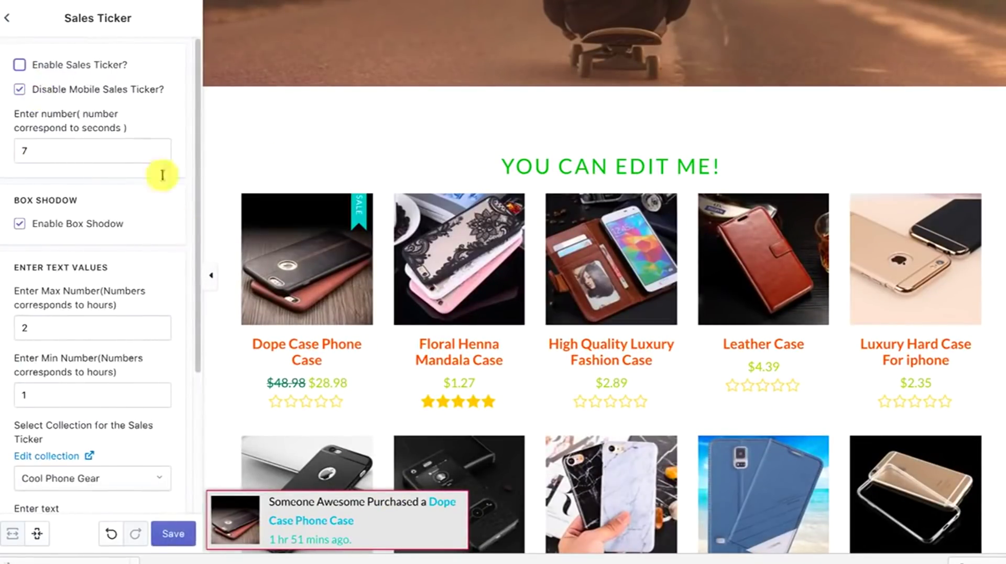
pyautogui.click(183, 533)
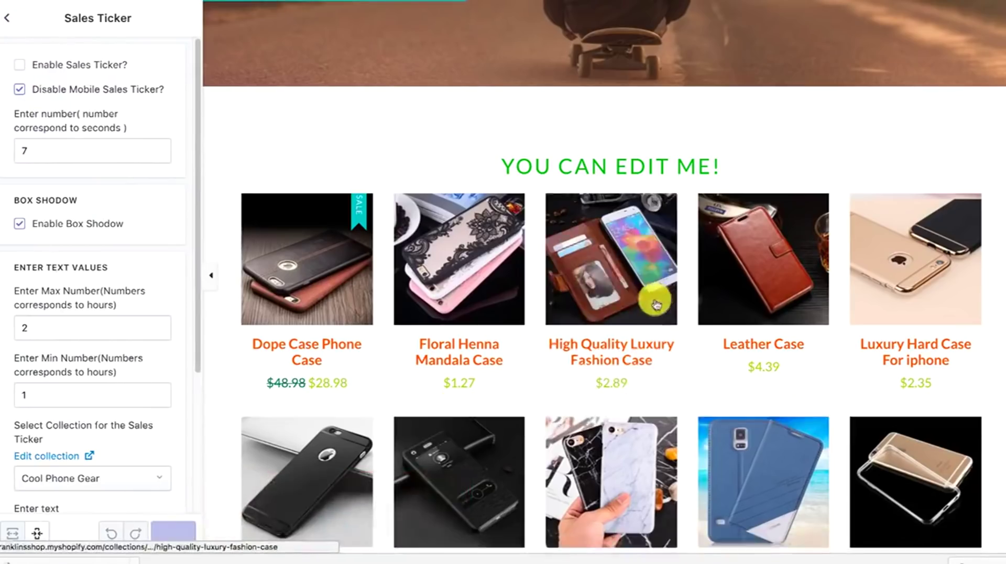
# - Turn off Bold and Capitalize for the home page's Product slider section and save the theme
pyautogui.scroll(-10, 714, 283)
pyautogui.scroll(-15, 714, 283)
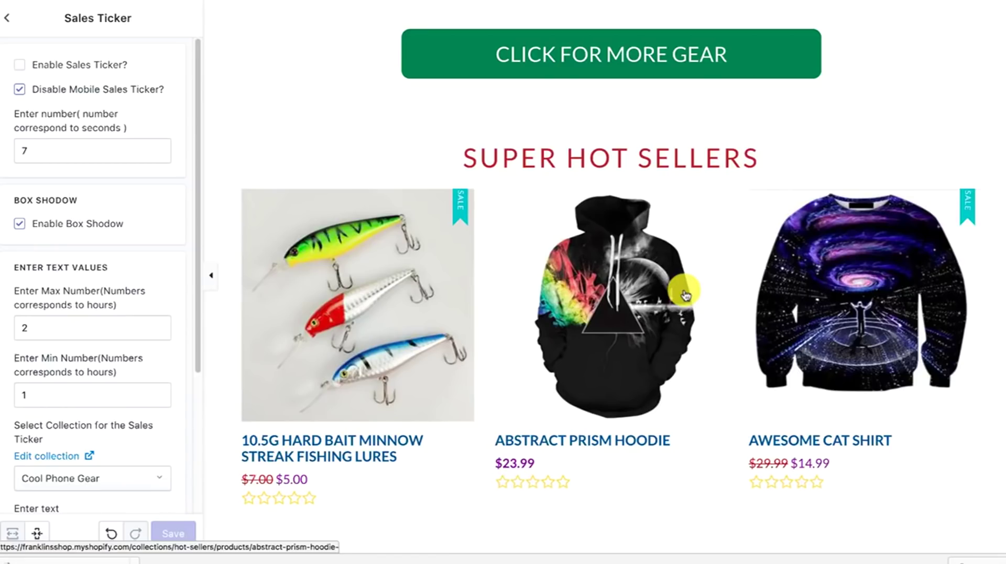
pyautogui.scroll(-15, 784, 213)
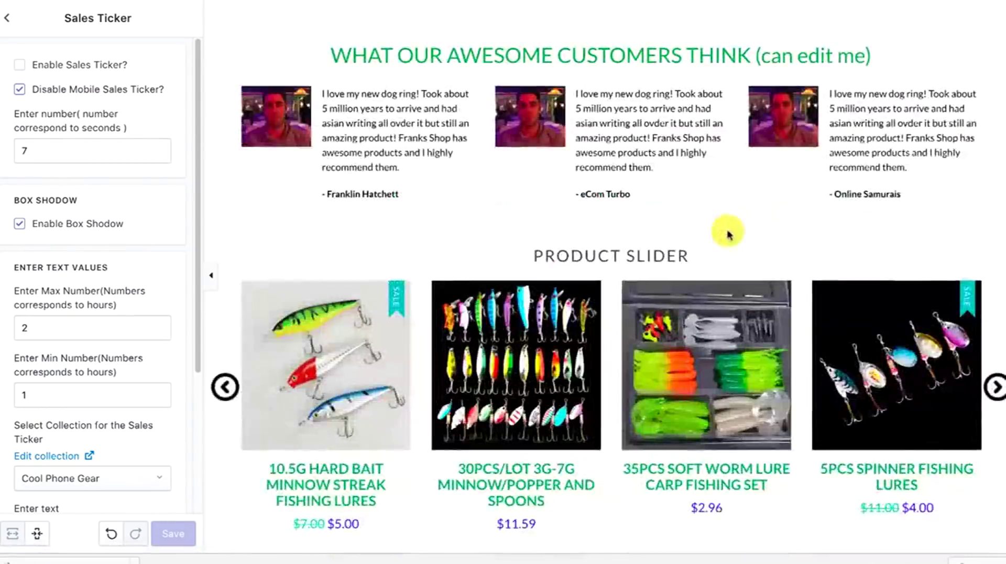
pyautogui.scroll(15, 727, 231)
pyautogui.click(9, 17)
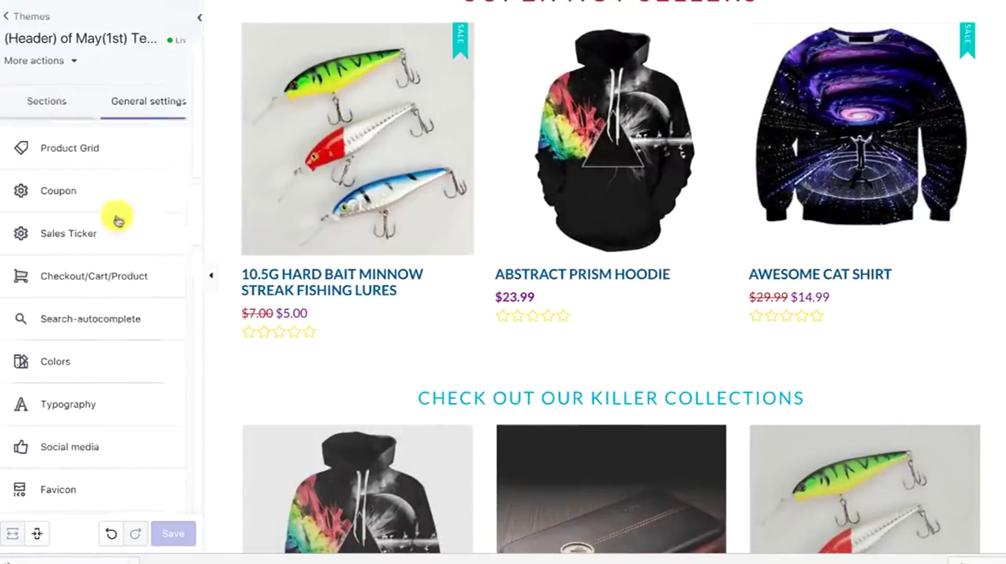
pyautogui.scroll(-5, 112, 236)
pyautogui.click(78, 101)
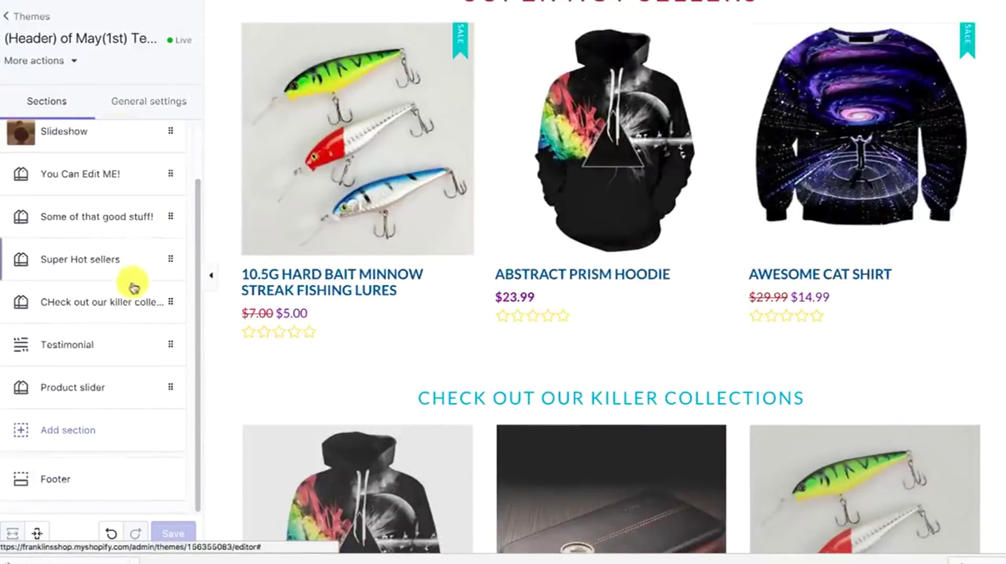
pyautogui.click(103, 397)
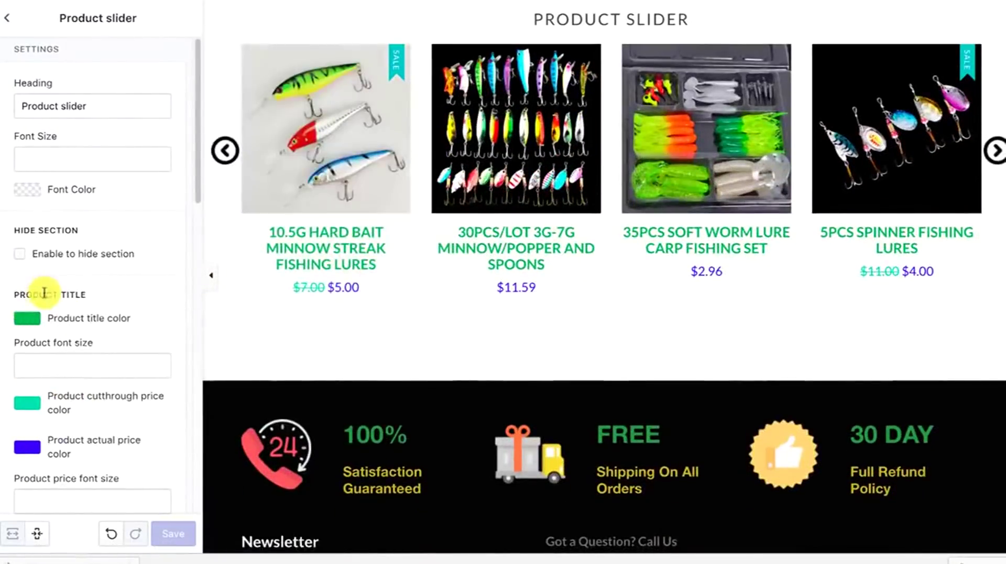
pyautogui.scroll(-5, 42, 267)
pyautogui.click(20, 321)
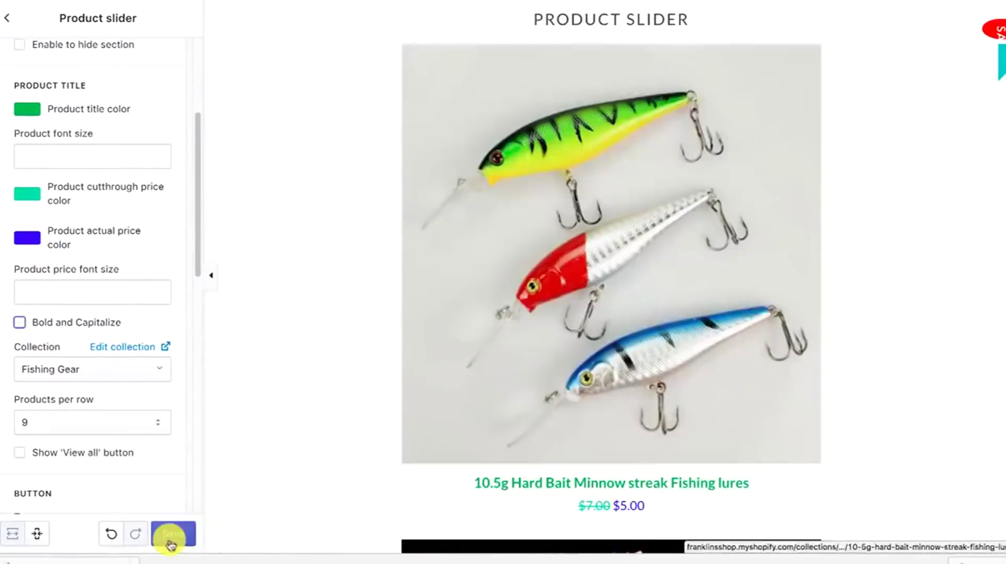
pyautogui.click(174, 532)
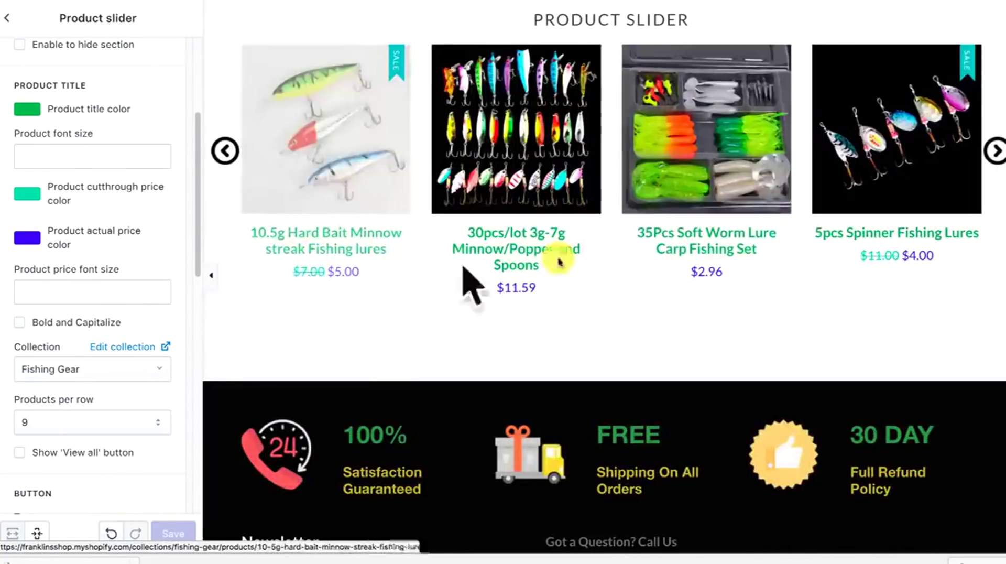
# - Review the whole home page preview, from the header and slideshow through the product sections to the footer
pyautogui.scroll(3, 559, 262)
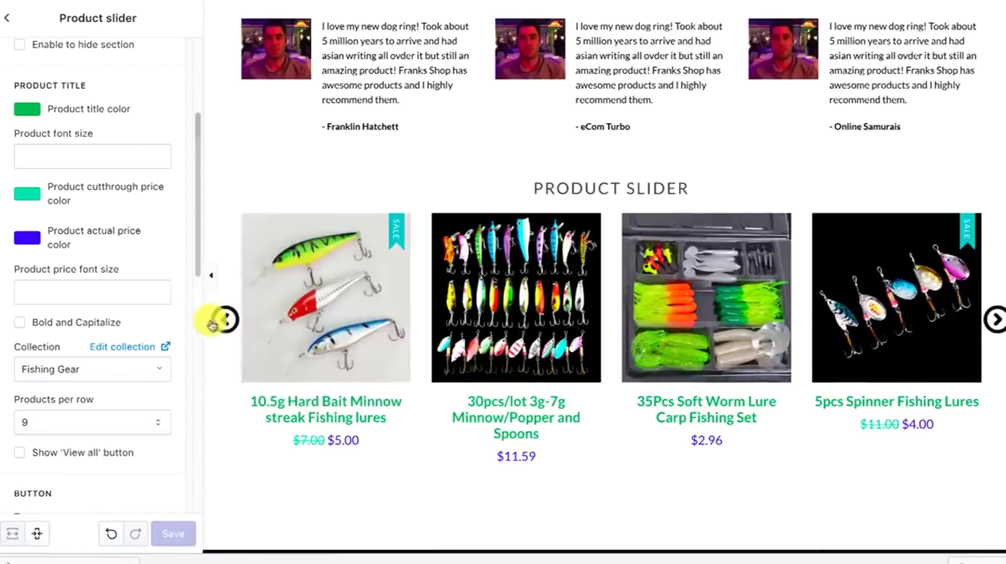
pyautogui.scroll(12, 258, 322)
pyautogui.scroll(-8, 257, 323)
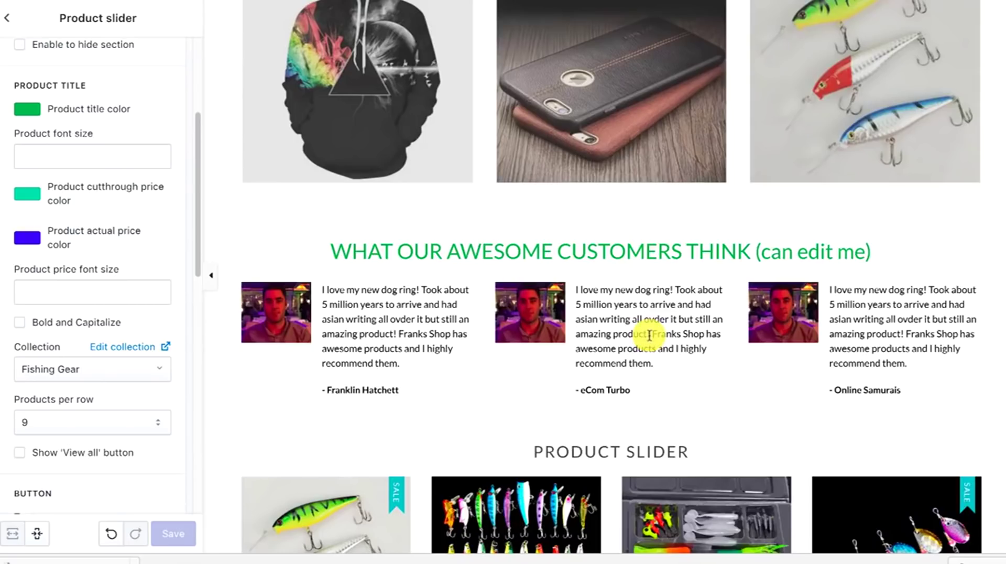
pyautogui.scroll(15, 600, 367)
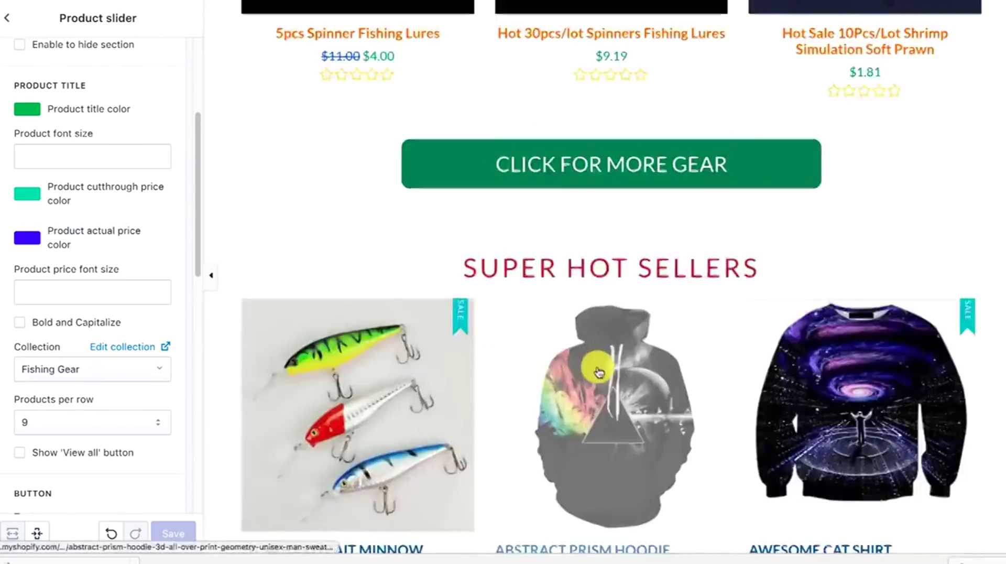
pyautogui.scroll(10, 599, 371)
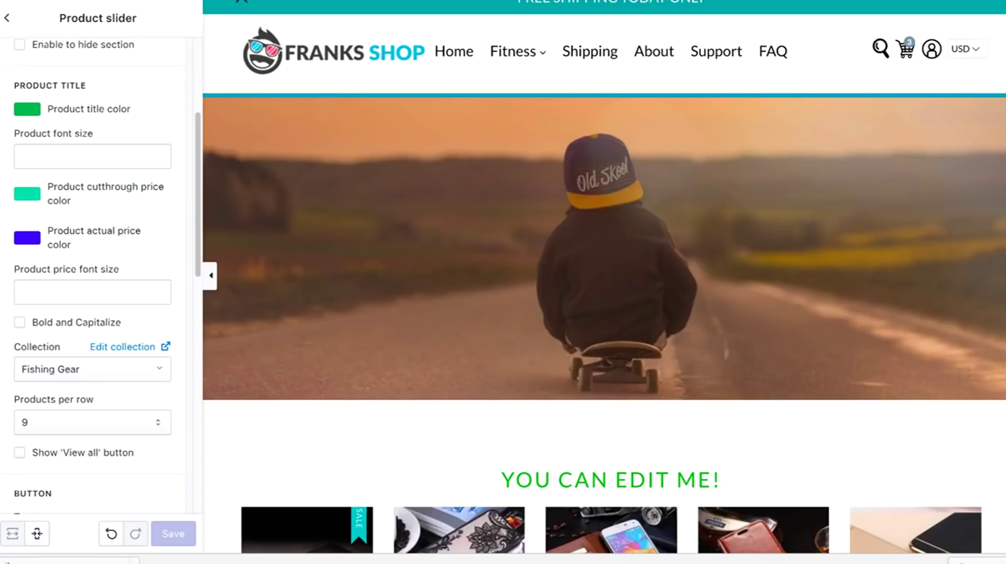
pyautogui.scroll(1, 1002, 22)
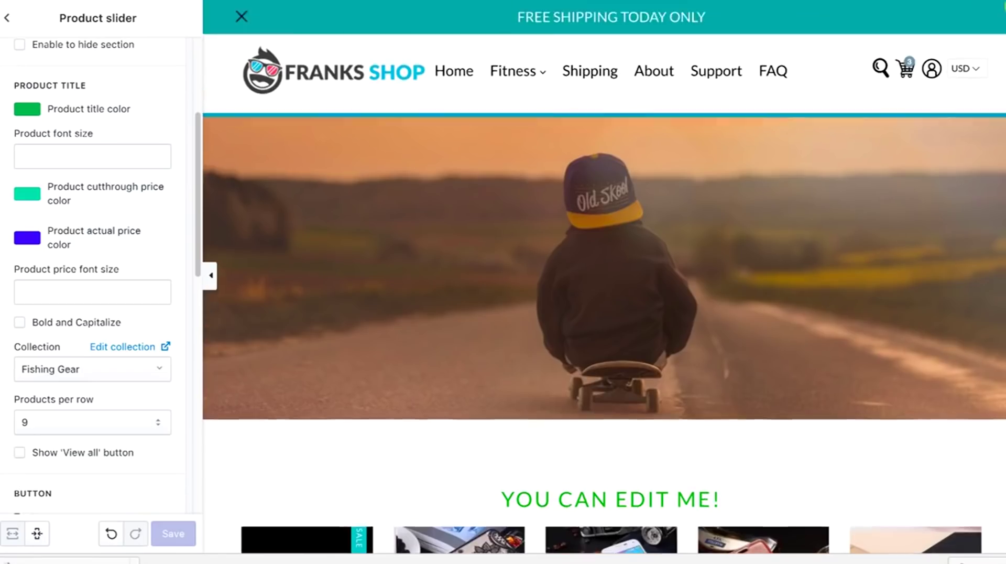
pyautogui.scroll(-15, 994, 102)
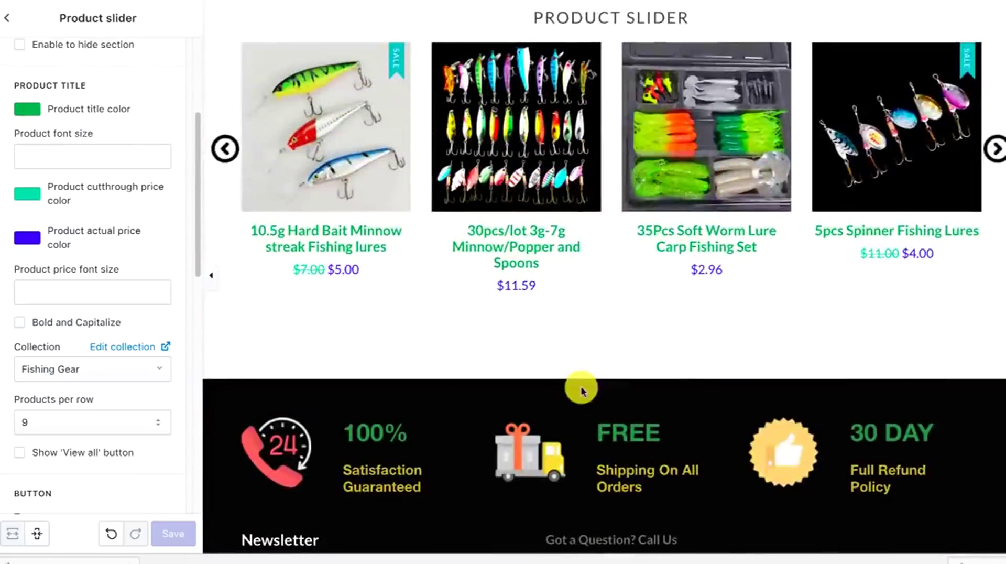
pyautogui.scroll(-2, 708, 246)
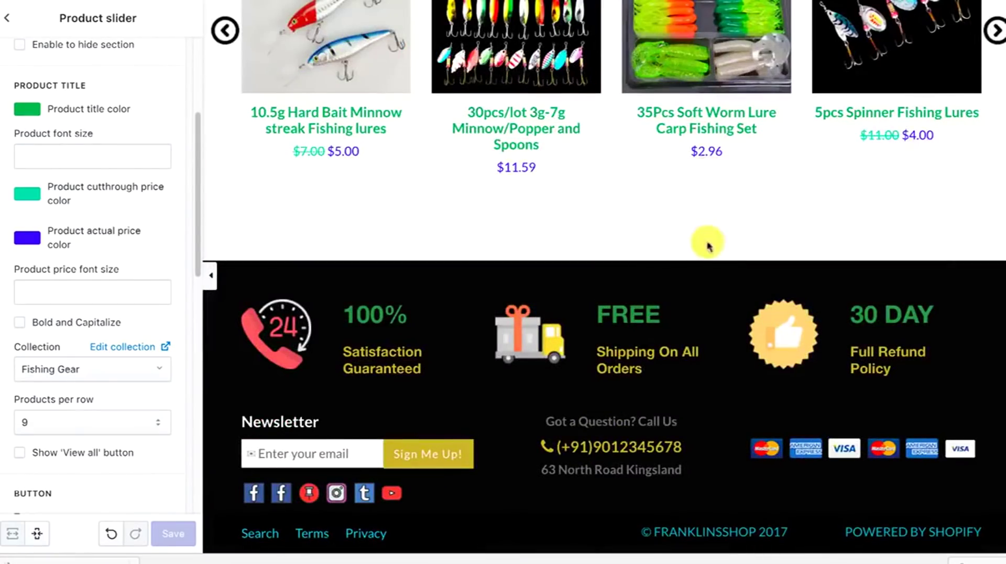